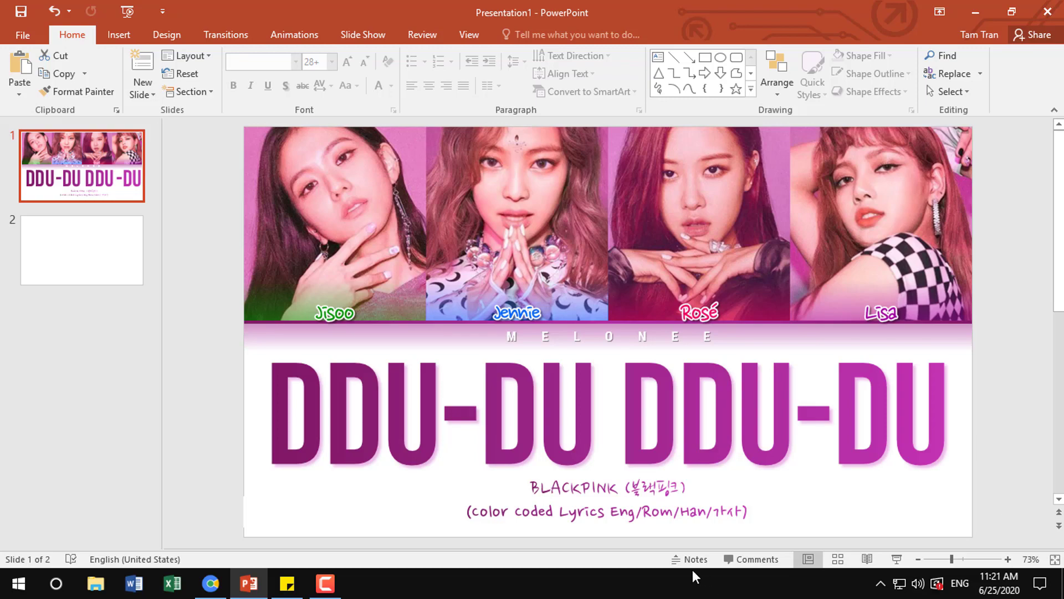
- Preview the reference title slide as a slide show, then search Google for 'befunky'
click(127, 11)
key(Escape)
click(210, 583)
click(448, 237)
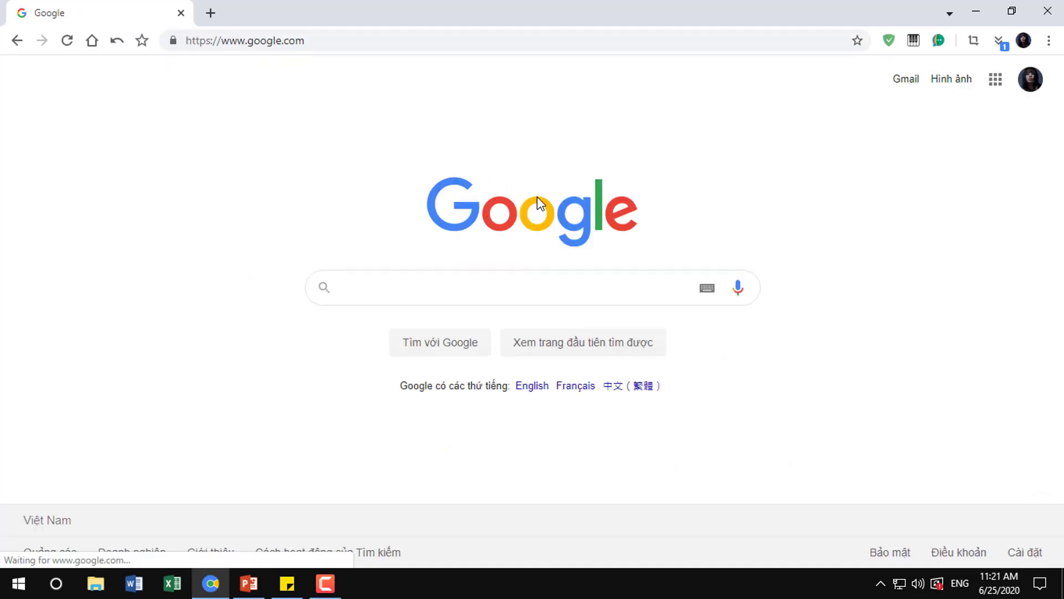
text(befunky)
key(Return)
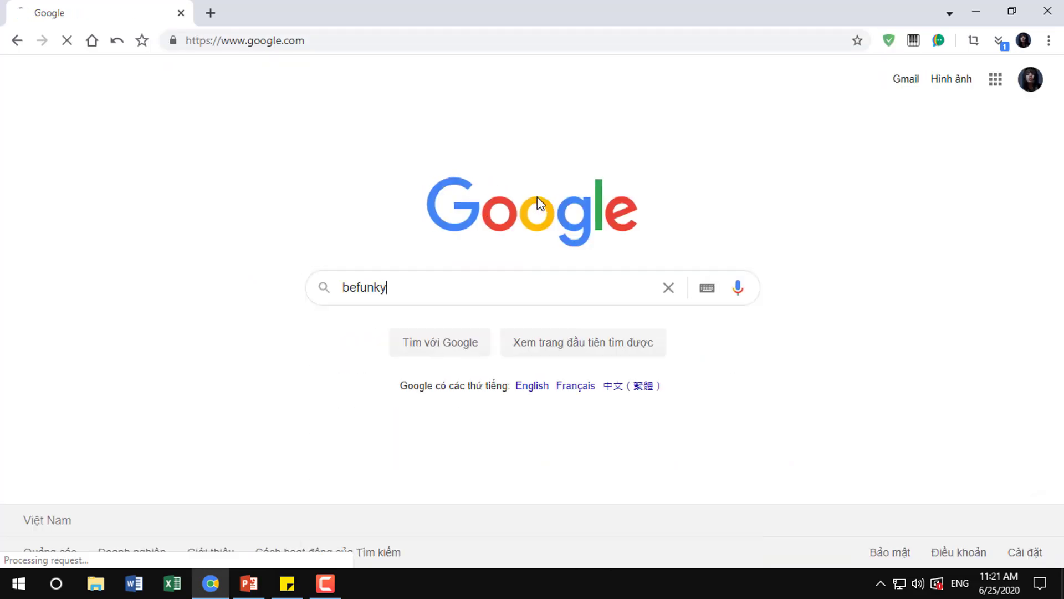
- Open the BeFunky homepage and start a new photo collage
click(506, 217)
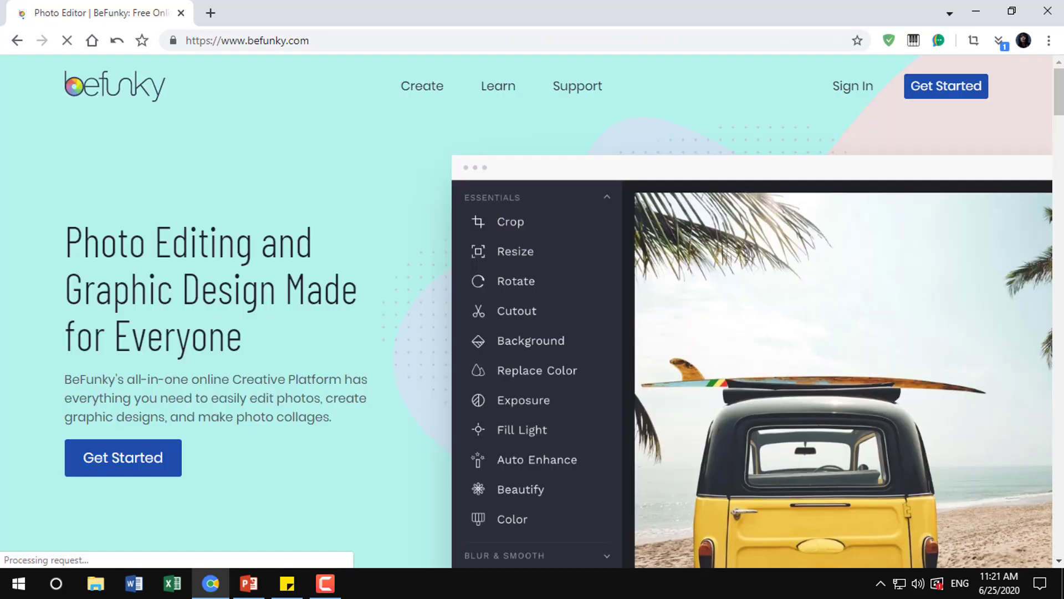
scroll(333, 278, down, 2)
click(142, 384)
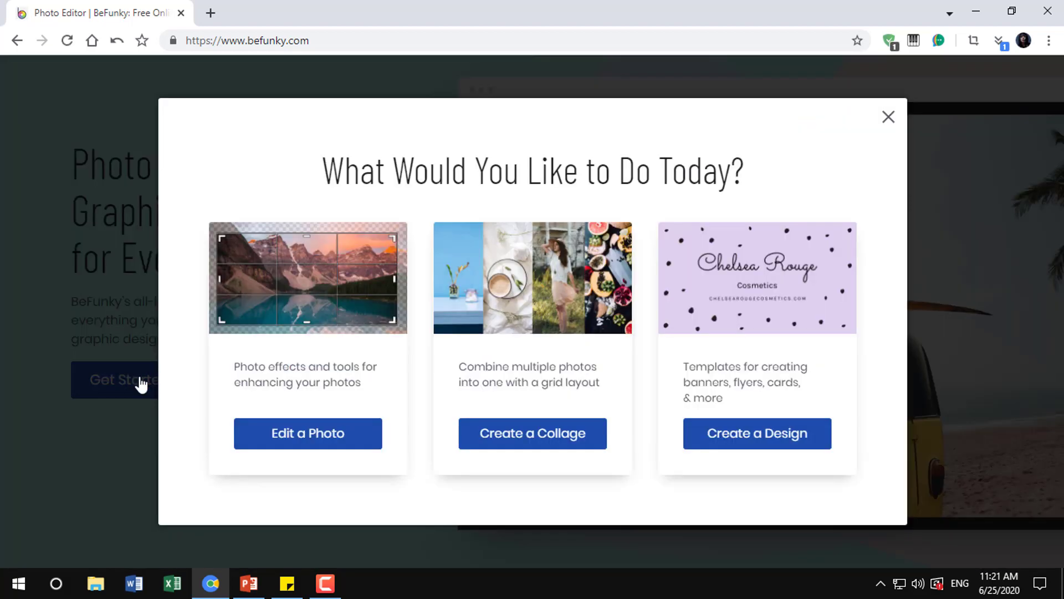
click(514, 436)
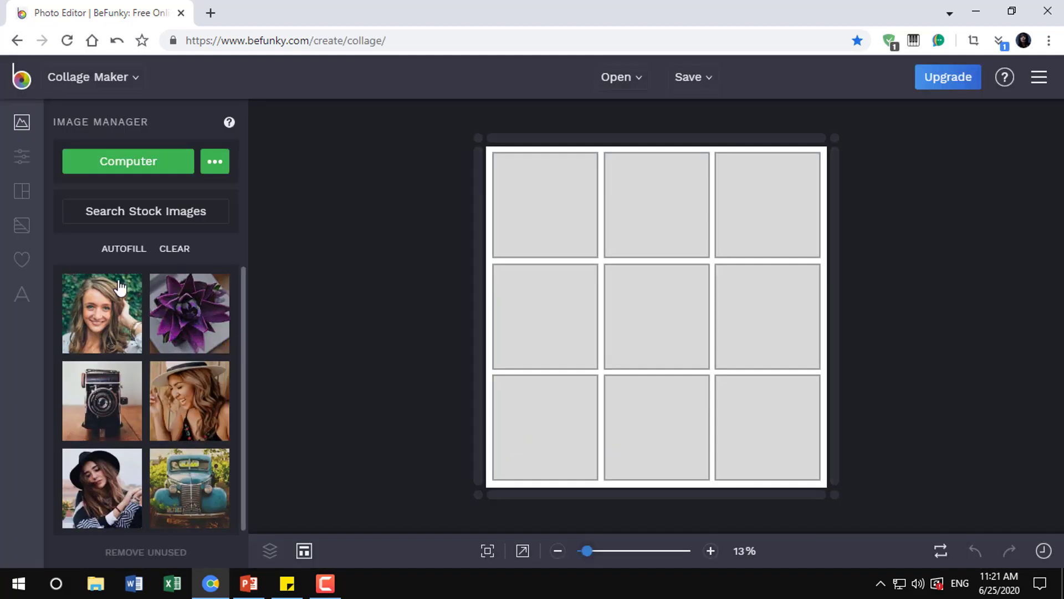
- Switch the collage to the 1x4 grid layout at 866 px height with 0% spacing
click(22, 190)
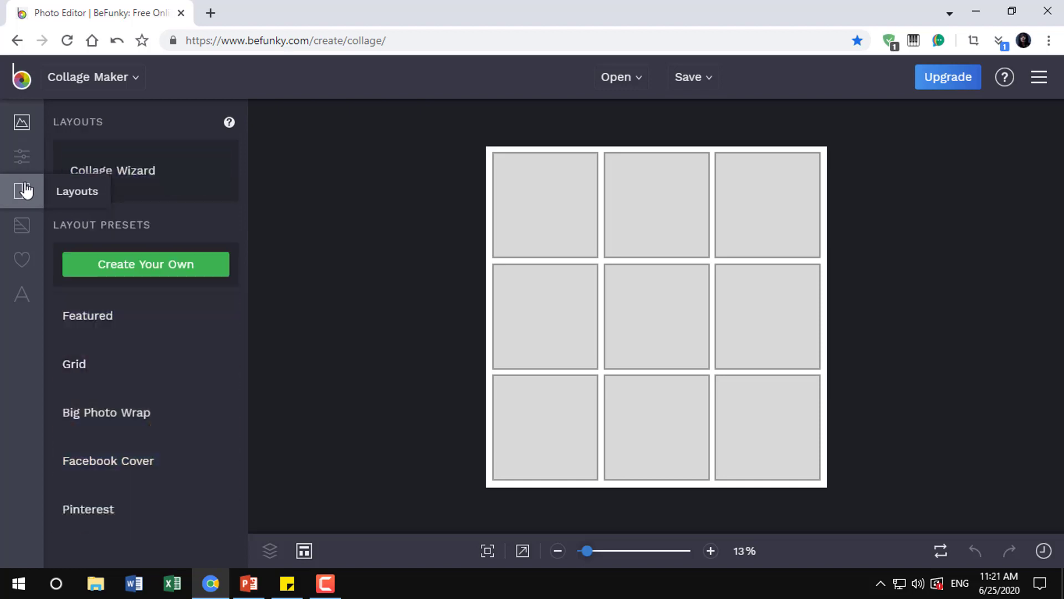
click(202, 369)
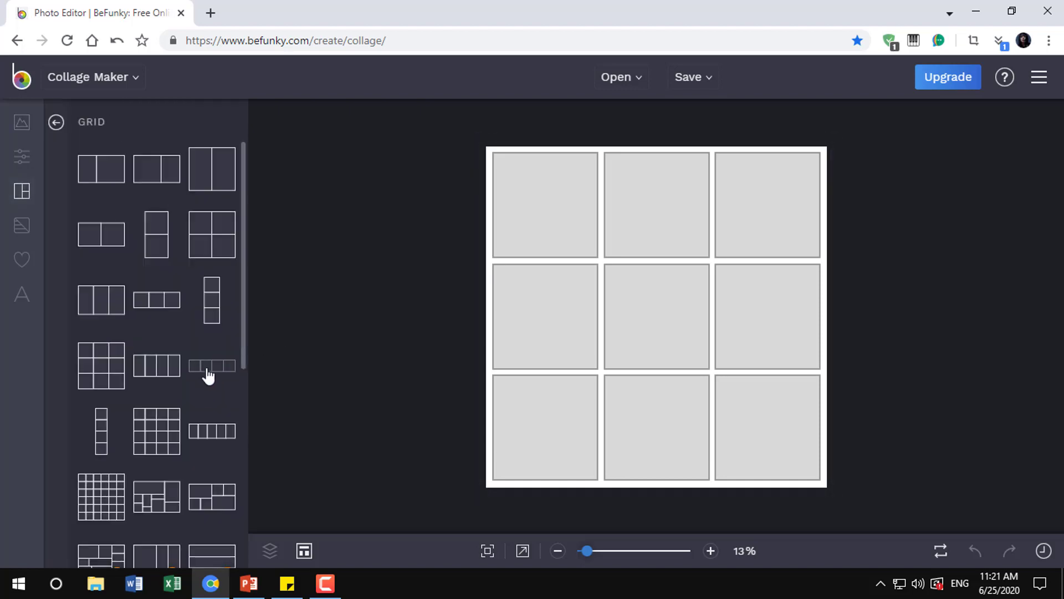
click(209, 372)
click(22, 155)
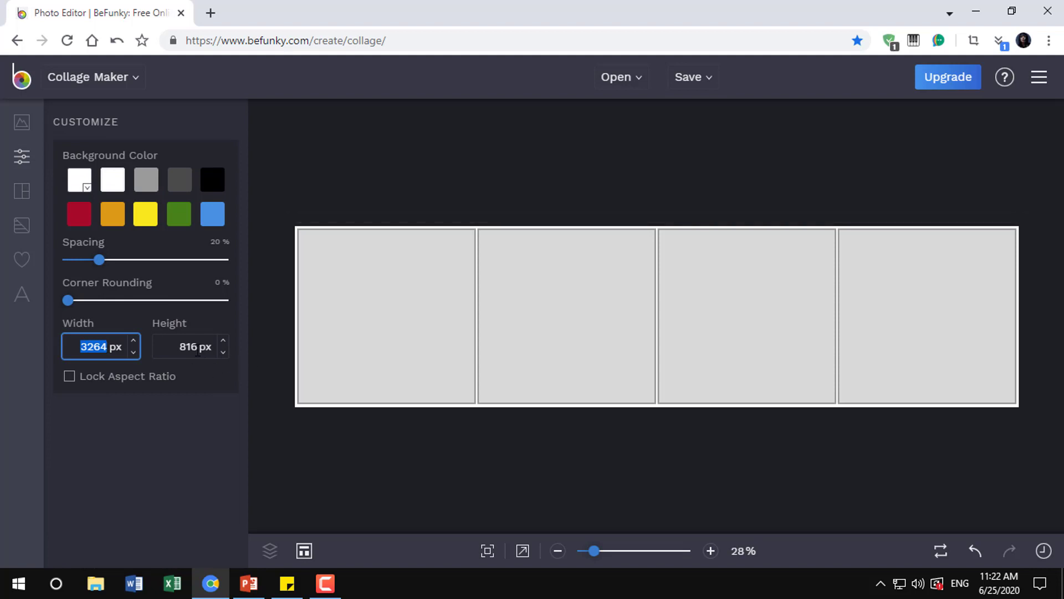
key(Tab)
text(866)
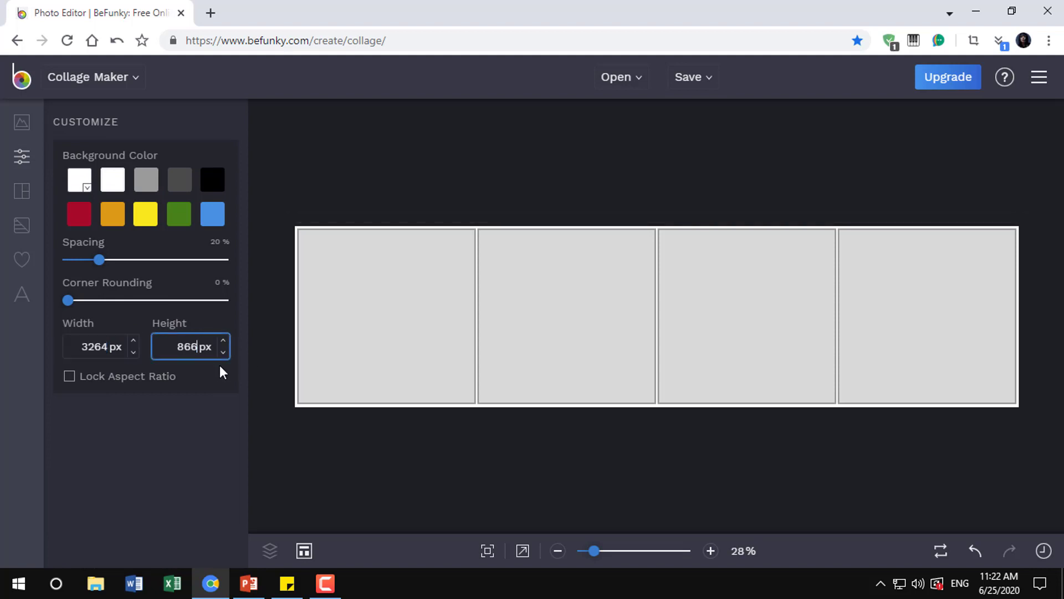
drag(102, 260, 64, 260)
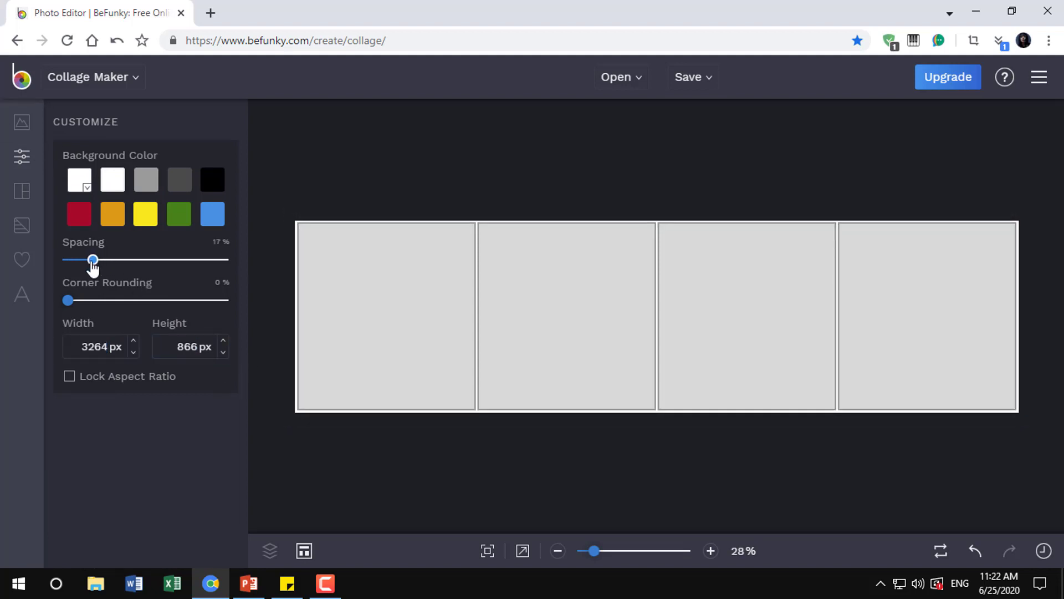
click(21, 122)
- Import the album image and fill the first cell, enlarged to about 202% on the face
click(104, 178)
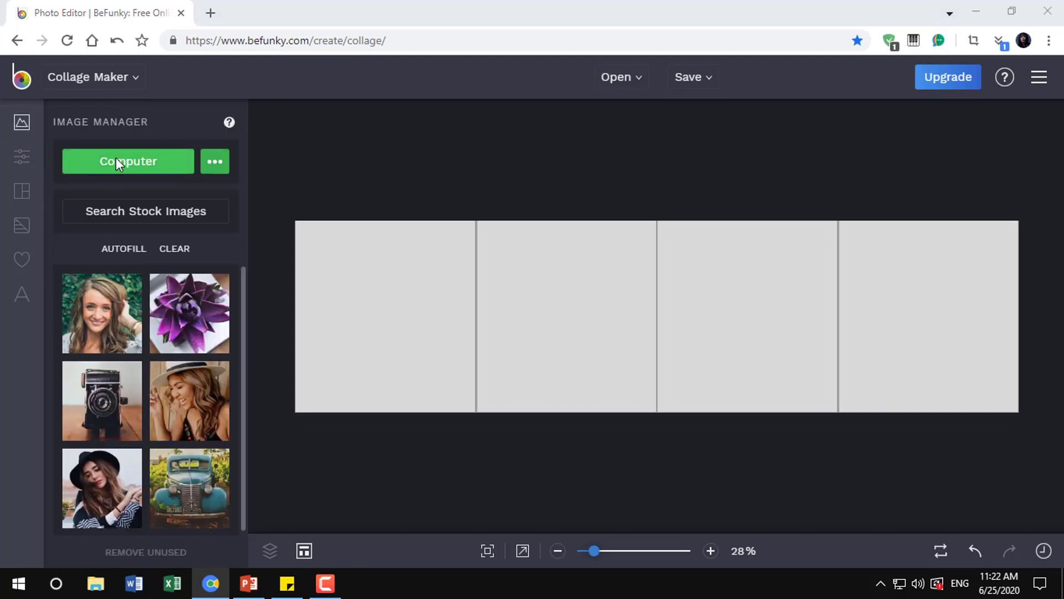
scroll(394, 182, down, 3)
click(394, 166)
click(398, 337)
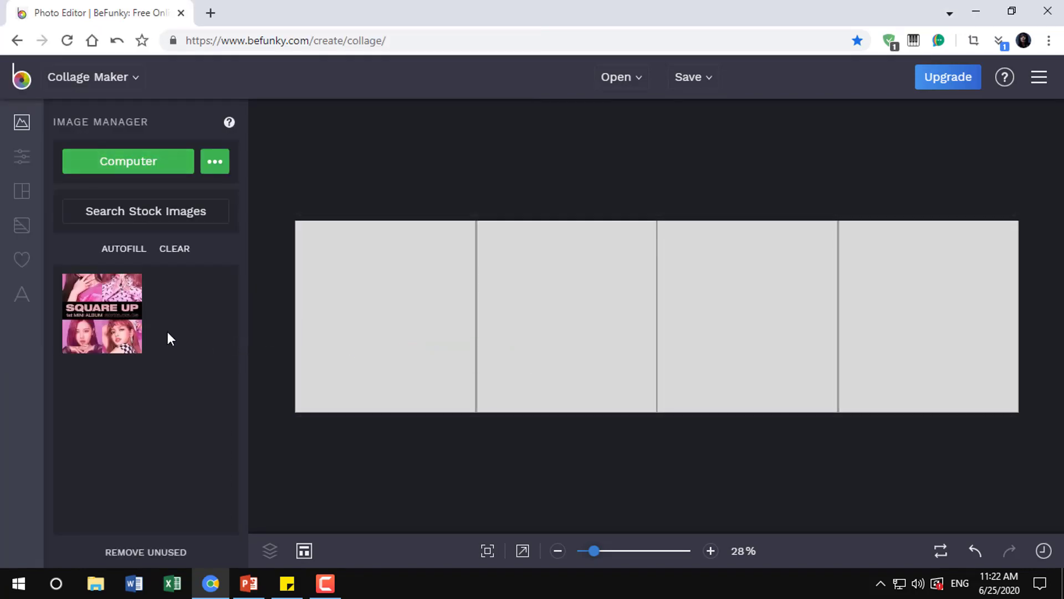
drag(127, 321, 333, 313)
click(360, 284)
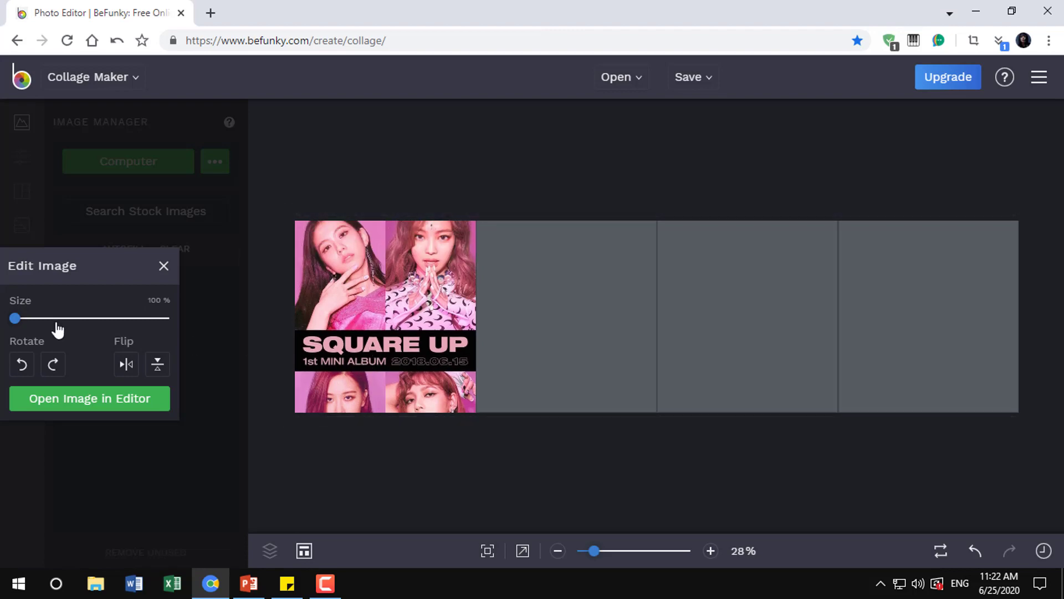
mouse_move(22, 325)
mouse_down()
mouse_move(53, 327)
mouse_move(52, 318)
mouse_up()
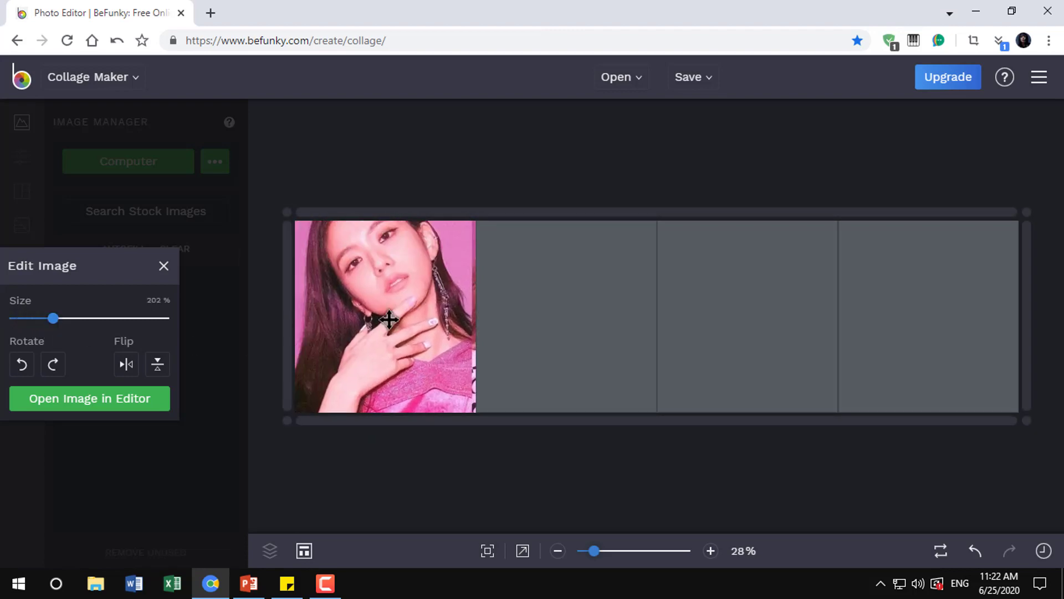
drag(387, 327, 404, 340)
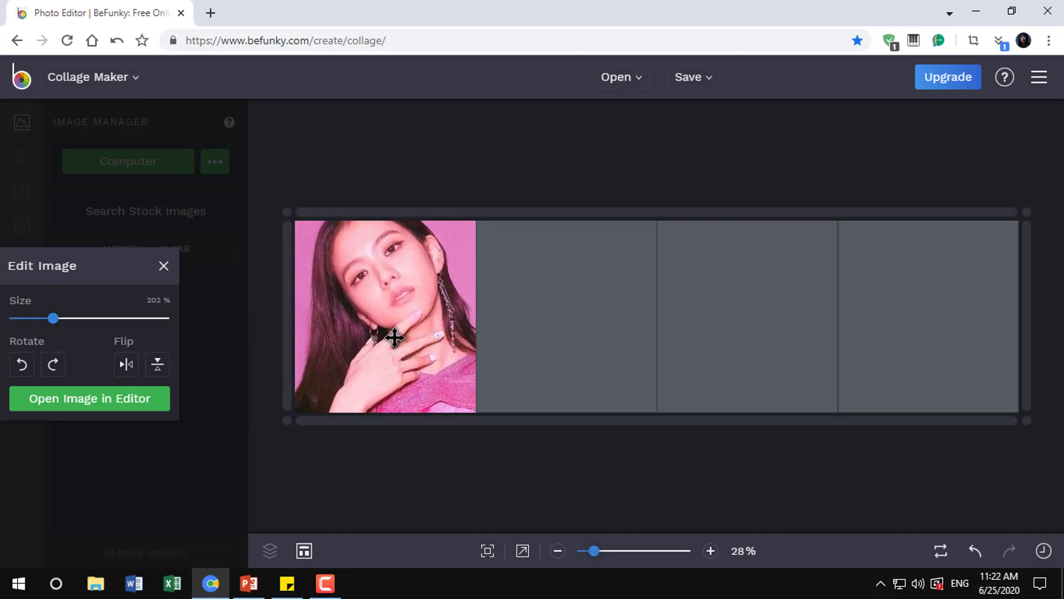
click(207, 277)
- Fill the second cell with the image at about 201%, panned to show a face
click(487, 333)
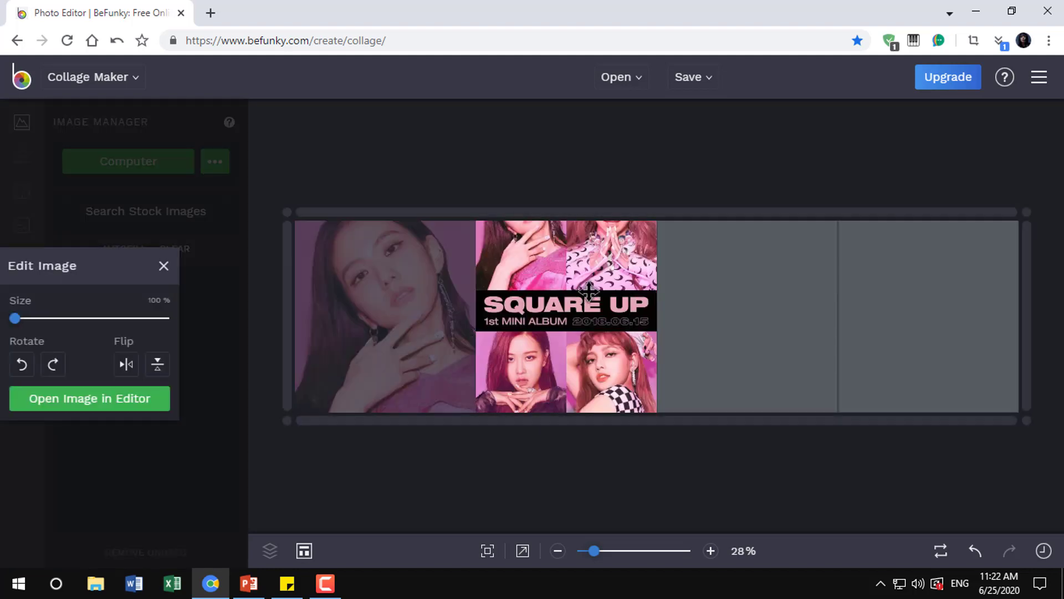
drag(14, 318, 47, 318)
drag(577, 294, 525, 342)
drag(46, 318, 53, 318)
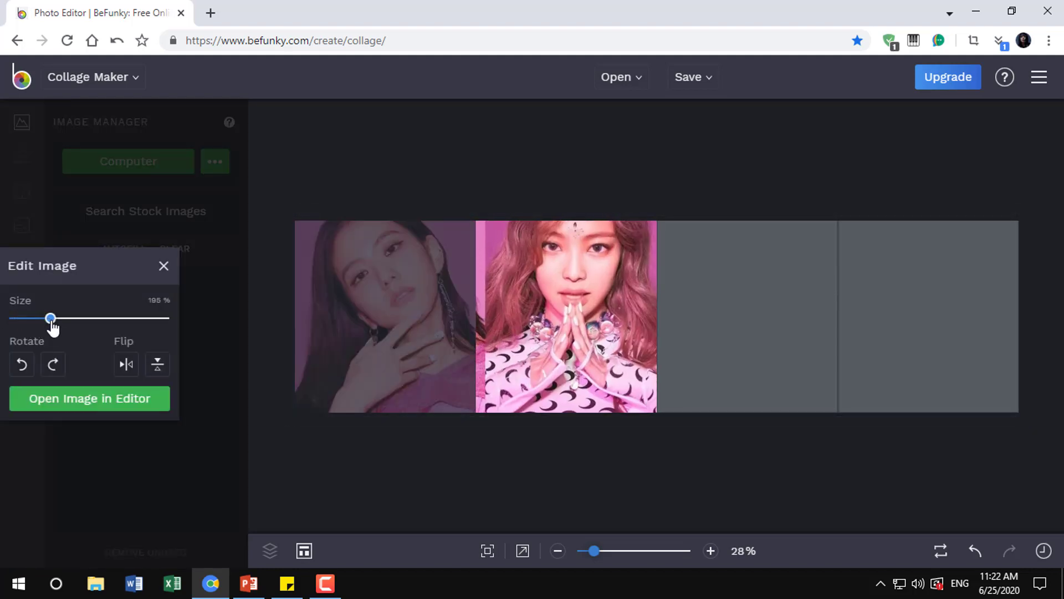
click(164, 265)
- Fill the third and fourth cells with enlarged close-ups of the remaining faces
double_click(71, 316)
drag(15, 318, 50, 318)
drag(691, 346, 799, 319)
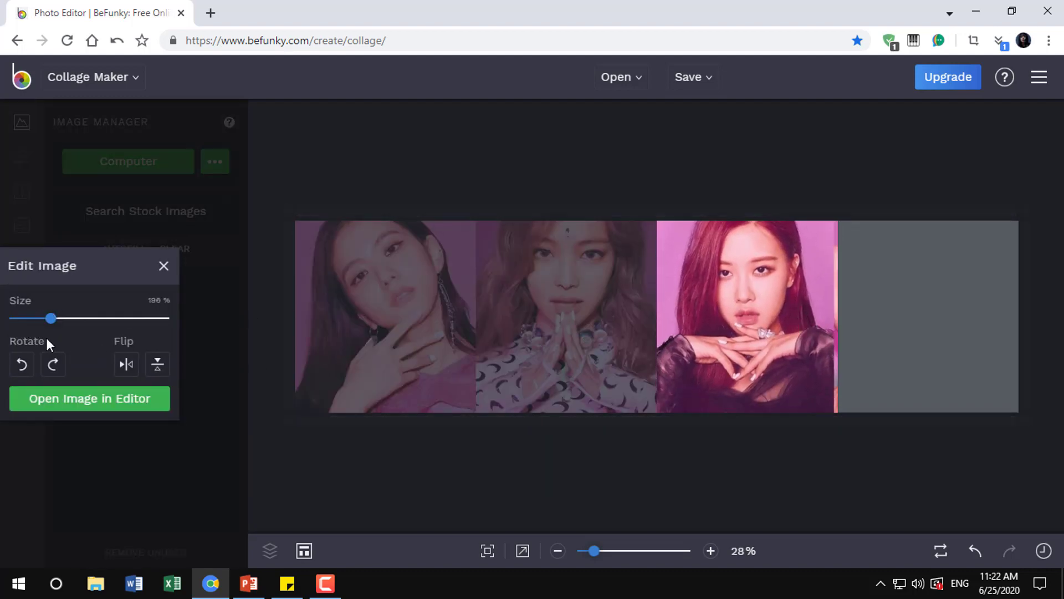
drag(53, 326, 58, 318)
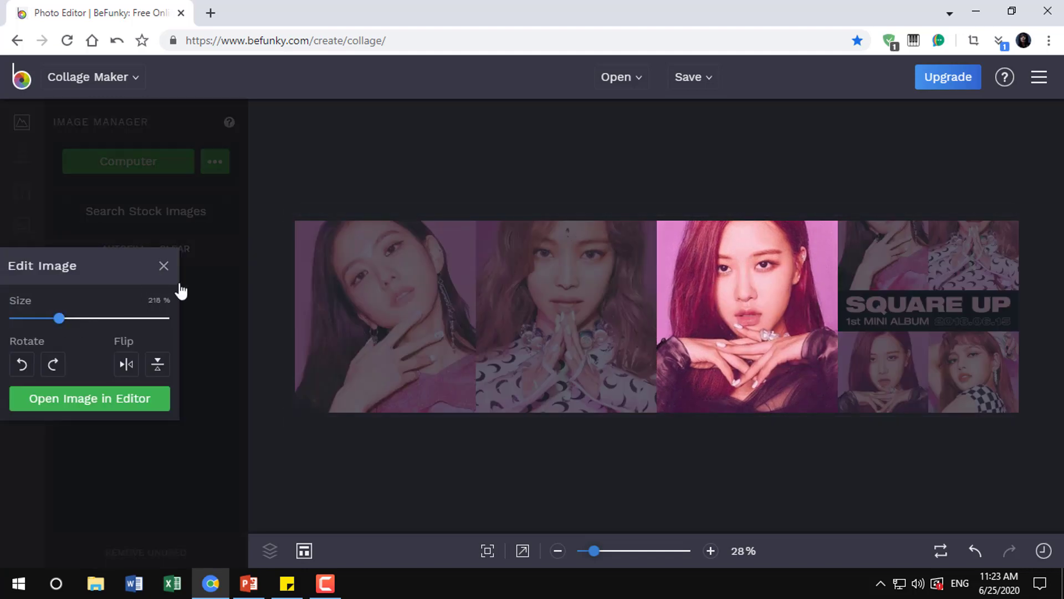
click(971, 252)
drag(15, 318, 49, 318)
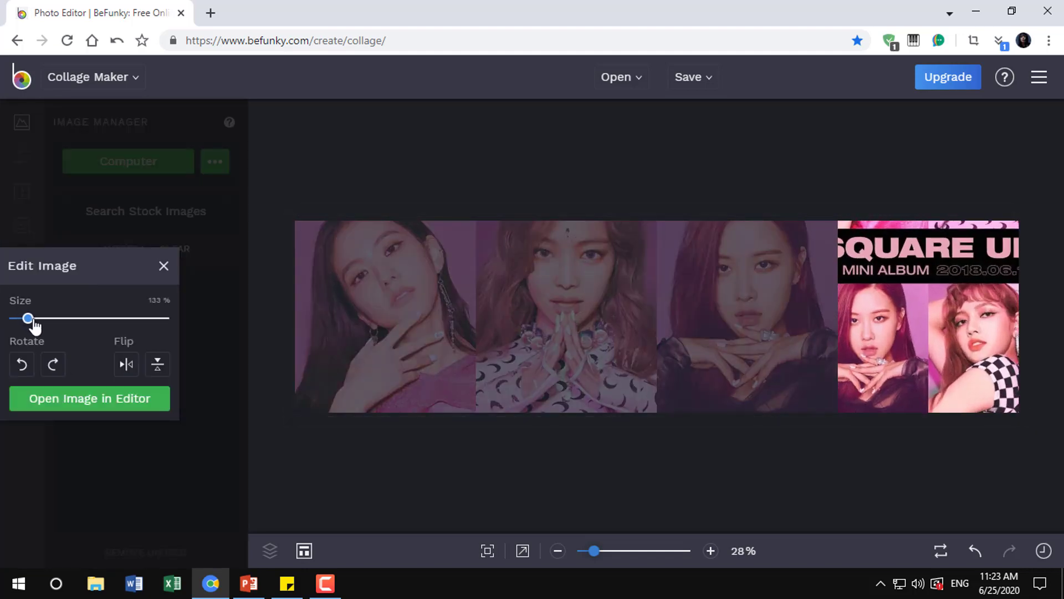
mouse_move(933, 339)
mouse_down()
mouse_move(901, 348)
mouse_move(977, 389)
mouse_up()
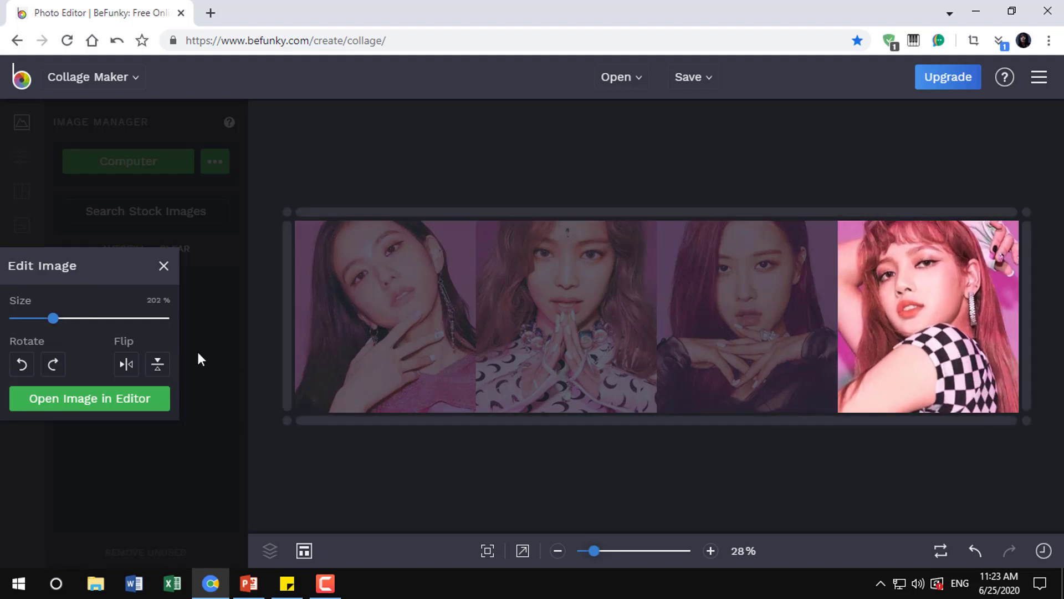
drag(50, 318, 53, 318)
click(201, 280)
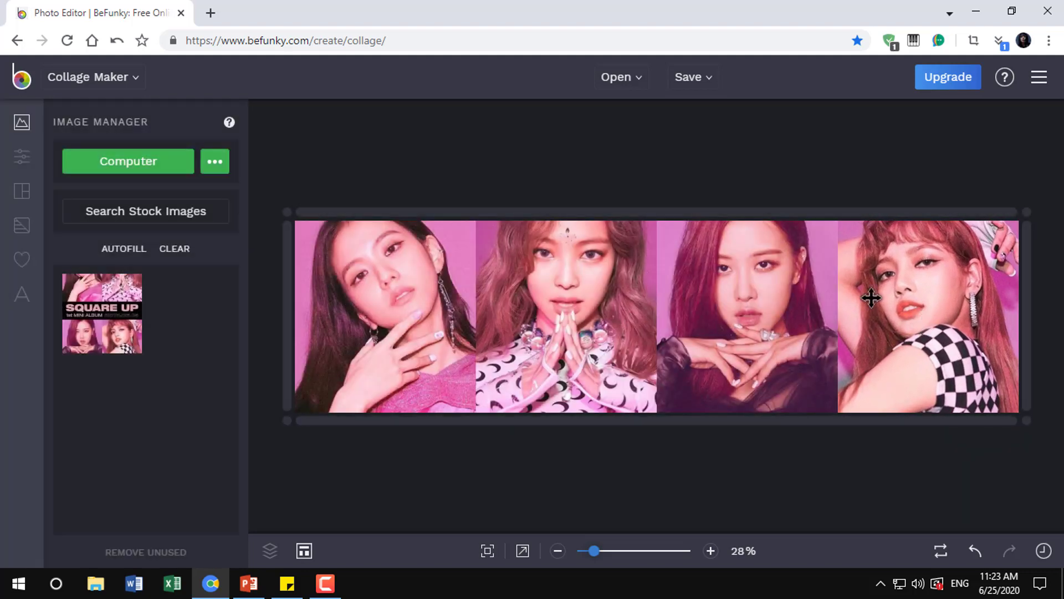
- Download the collage to the computer as BeFunky-collage.png
click(690, 80)
click(705, 109)
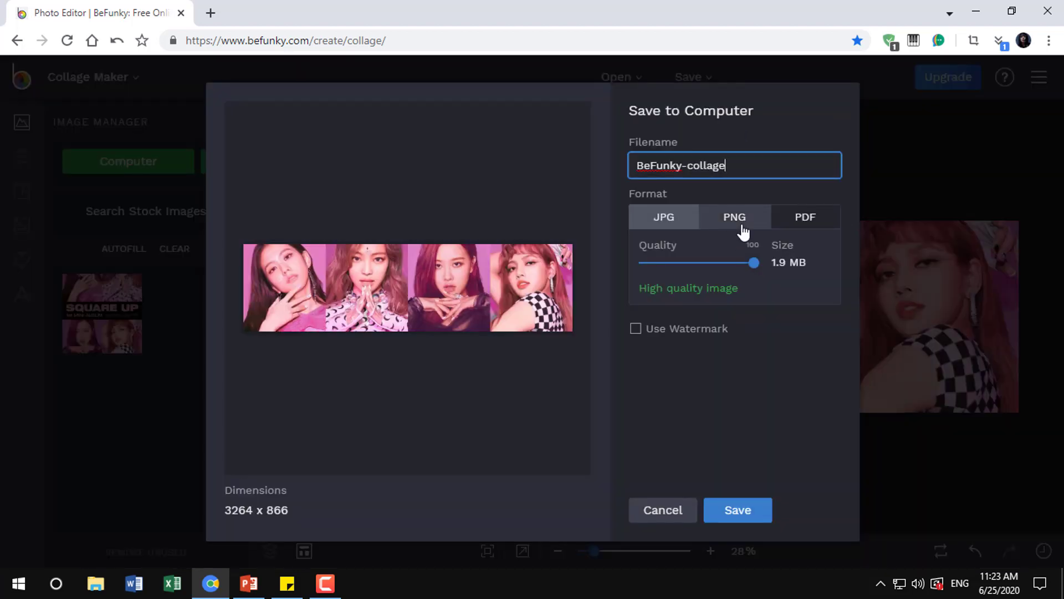
click(741, 219)
click(729, 516)
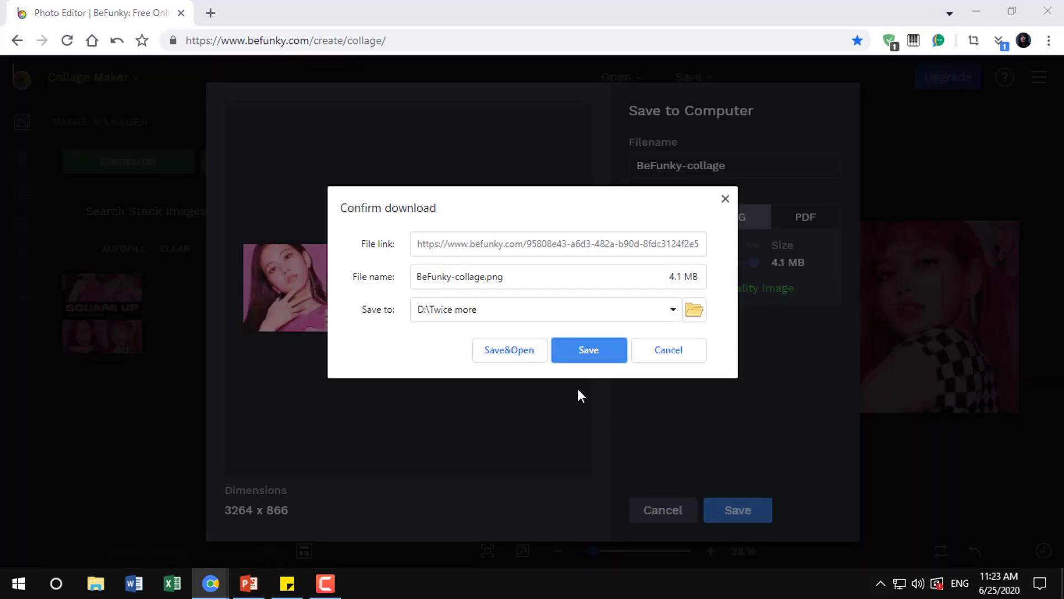
click(585, 355)
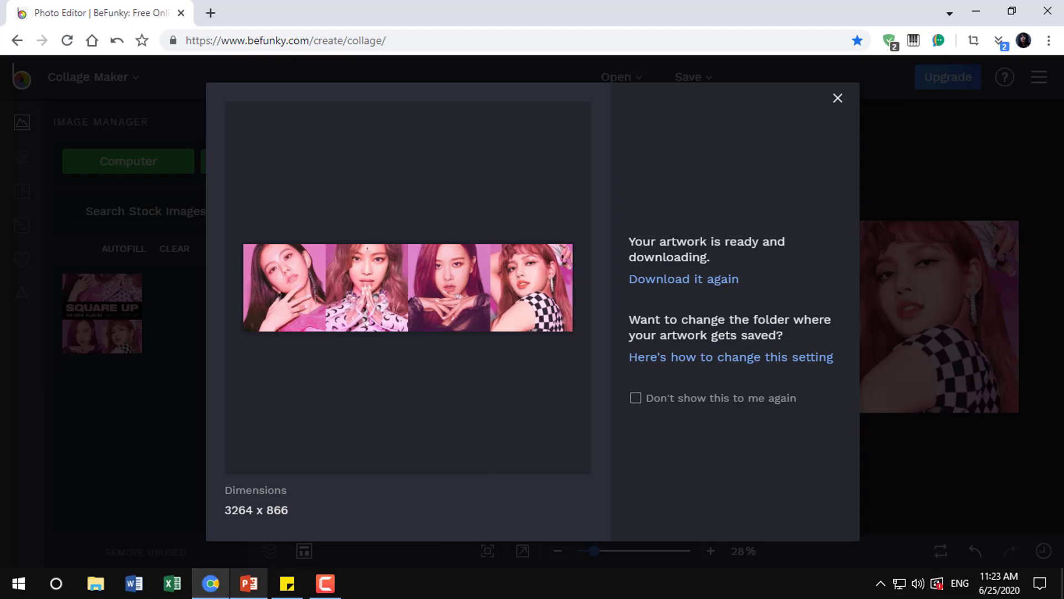
click(249, 583)
- Insert the BeFunky-collage picture from the Data drive's Twice more folder onto slide 2
click(83, 251)
click(119, 35)
click(101, 74)
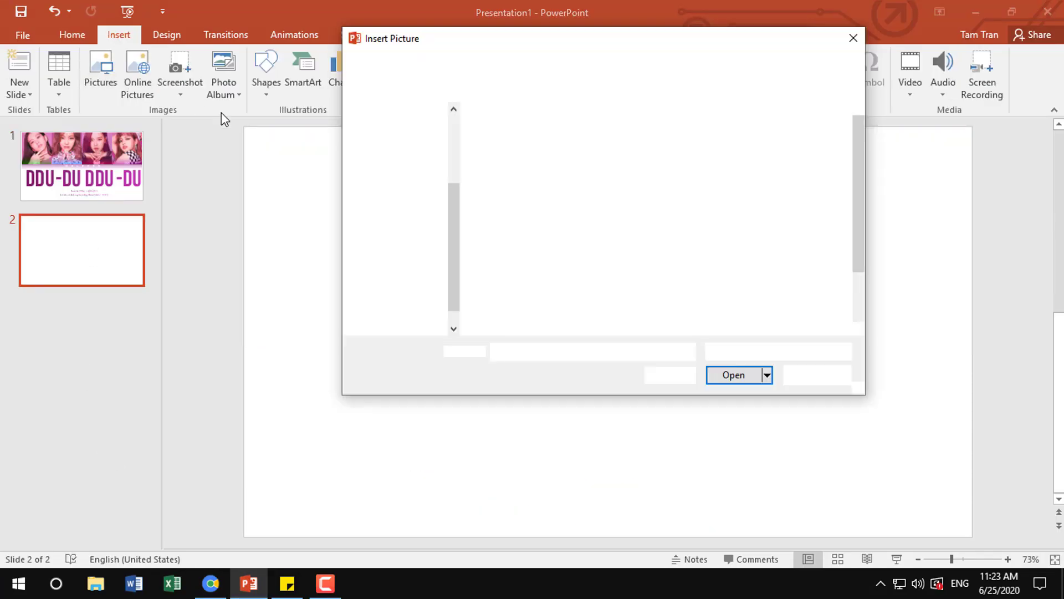
click(404, 310)
double_click(505, 251)
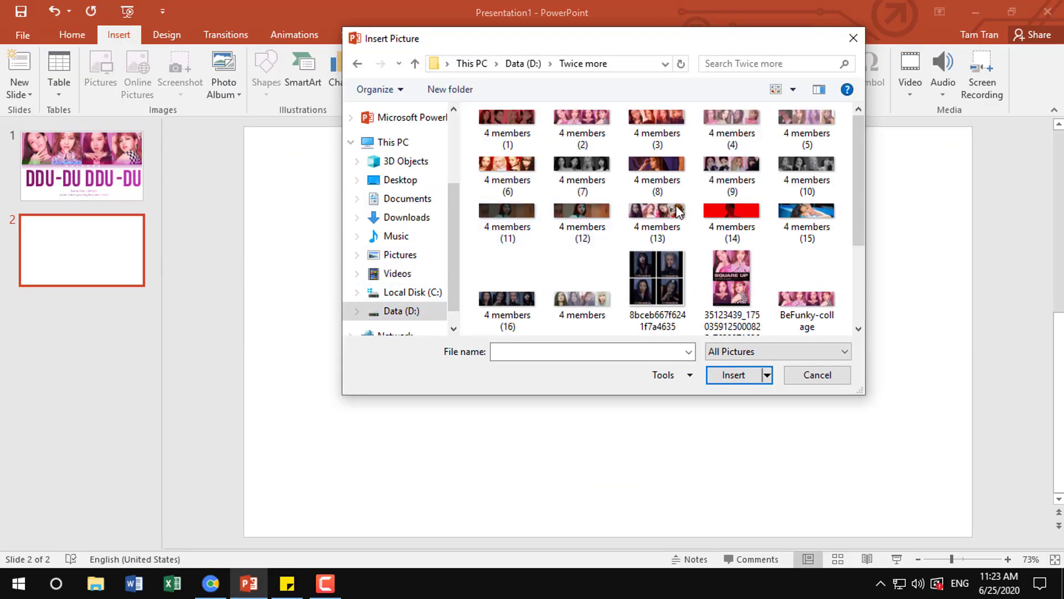
double_click(796, 297)
- Move the collage to the top-left, stretch it to full slide width, and compare with slide 1
drag(524, 327, 457, 204)
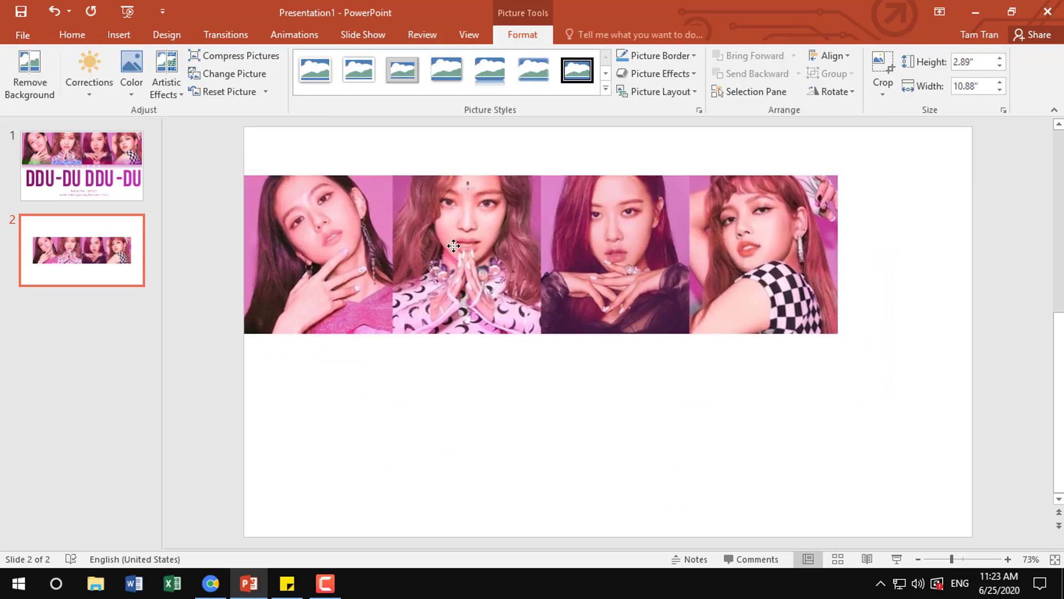
drag(838, 286, 893, 319)
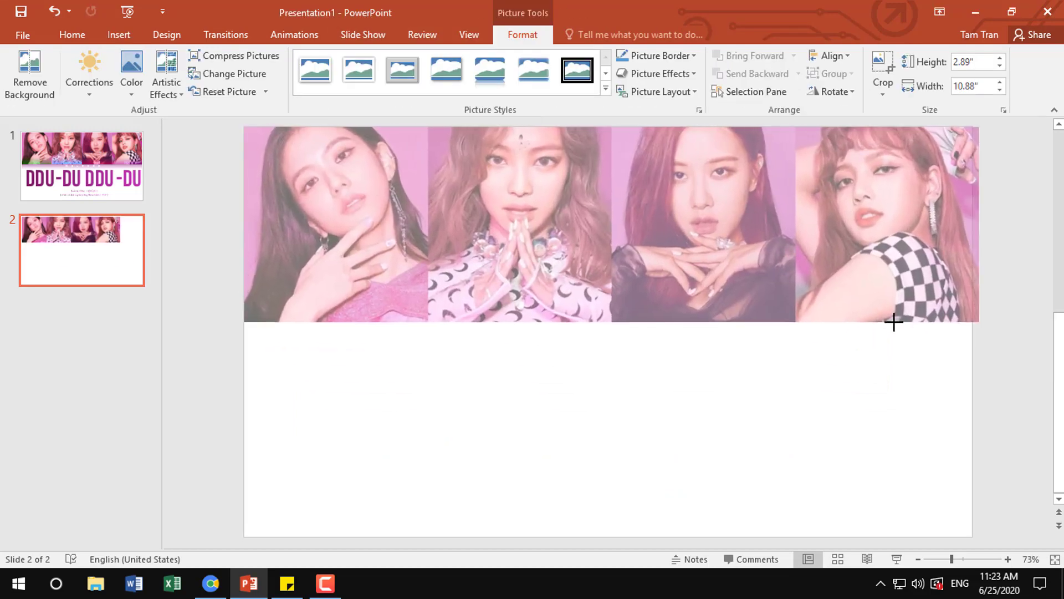
click(3, 136)
click(48, 152)
click(78, 218)
click(78, 185)
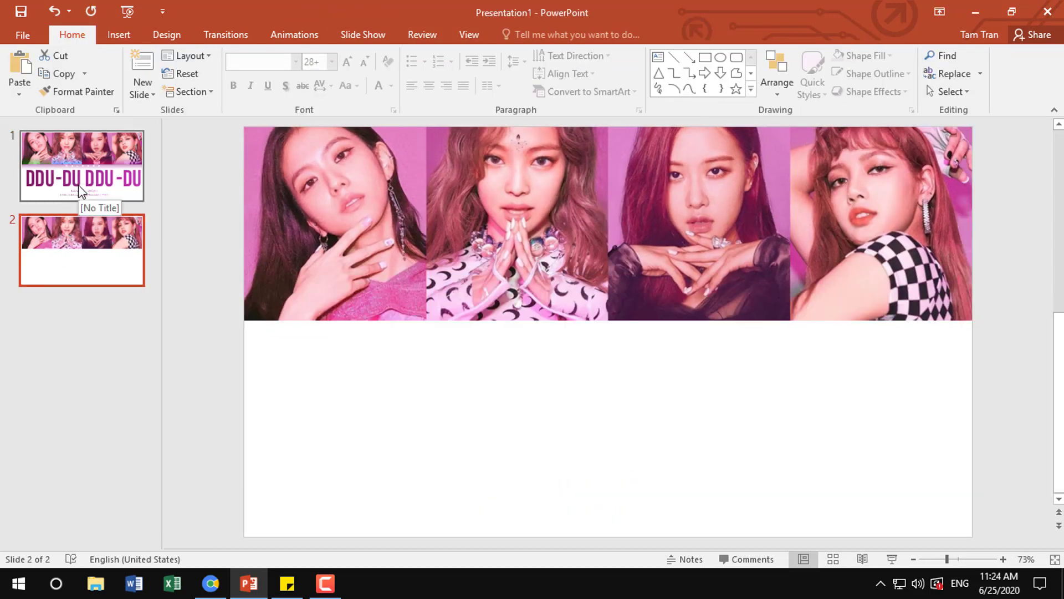
- Draw a rectangle over the photo collage on slide 2 and remove its outline
click(85, 229)
click(118, 35)
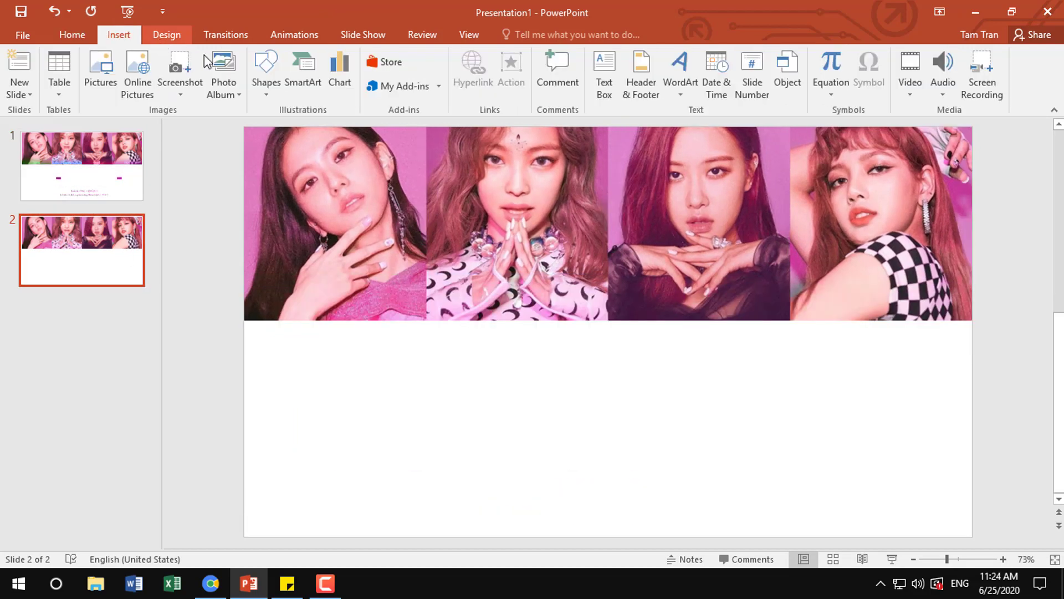
click(261, 77)
click(316, 139)
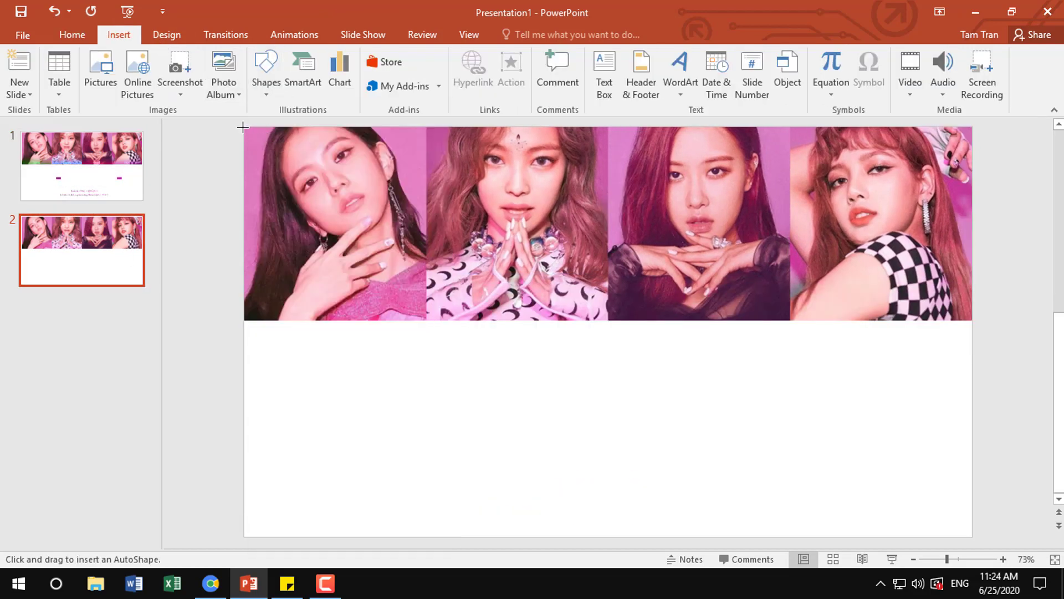
drag(243, 127, 942, 329)
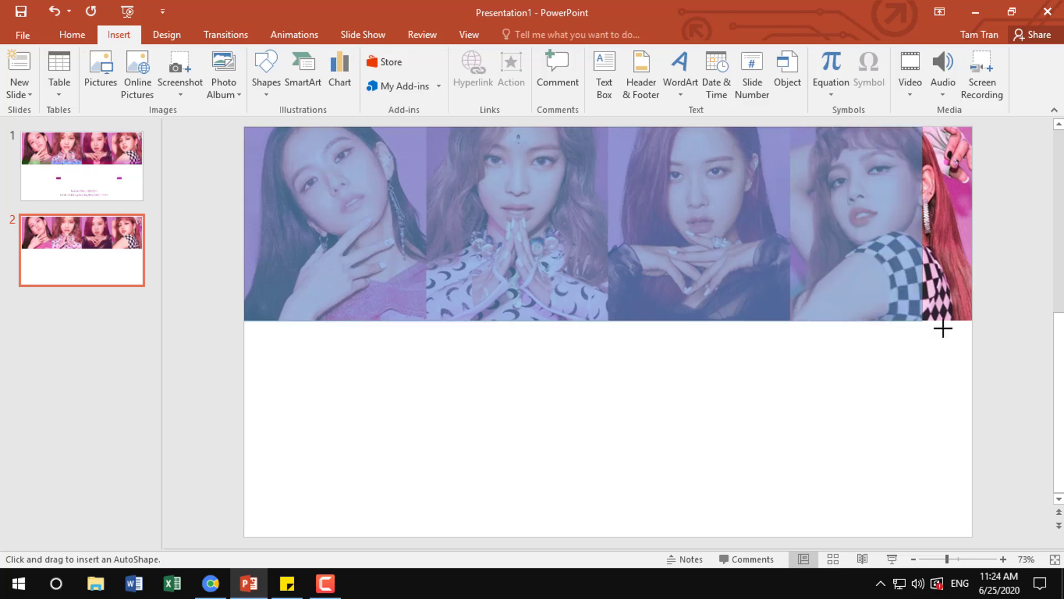
drag(943, 329, 972, 332)
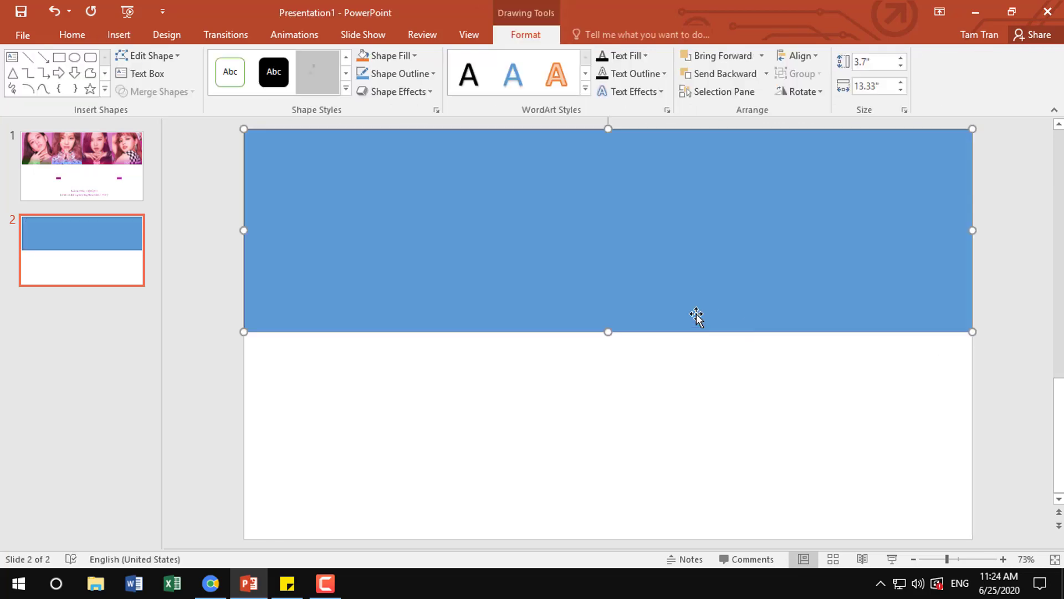
click(402, 78)
click(421, 209)
- Select the banner on reference slide 1 to read its size
click(128, 192)
click(249, 337)
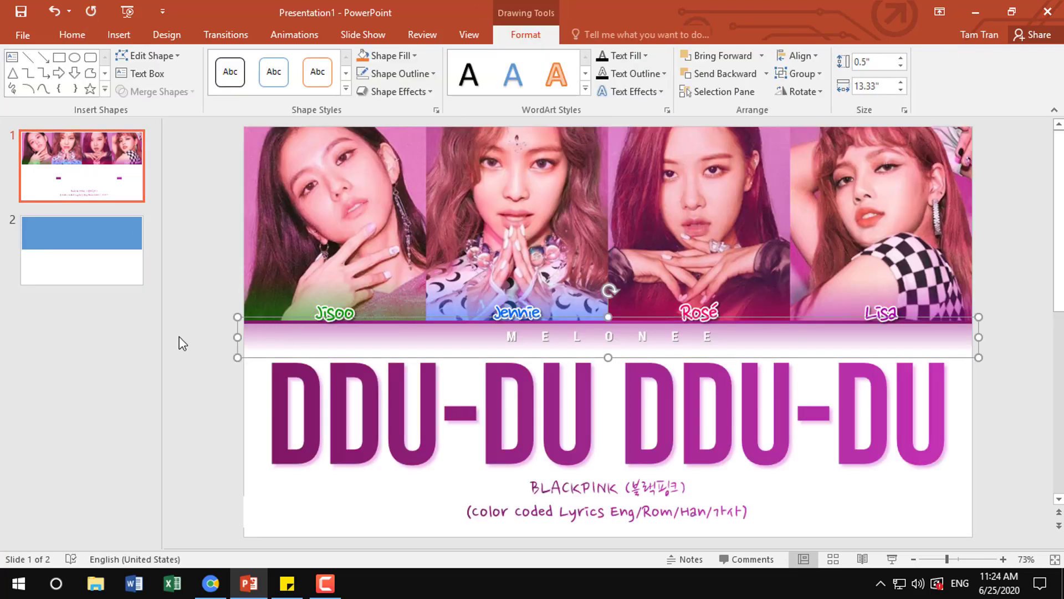
click(179, 337)
click(260, 323)
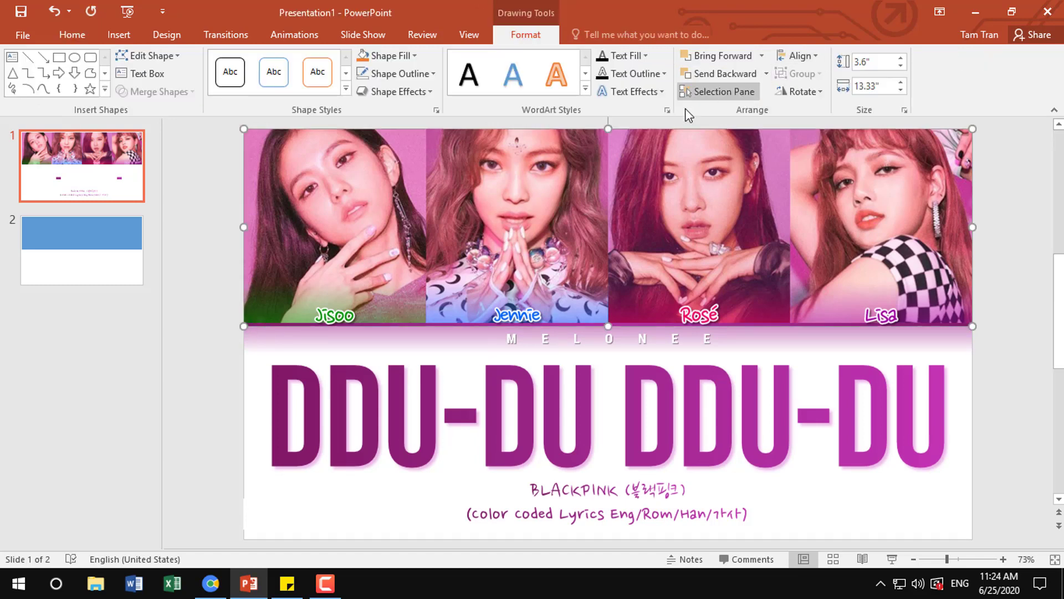
- Set the blue rectangle to 3.6" tall with no outline and send it behind the collage
click(104, 234)
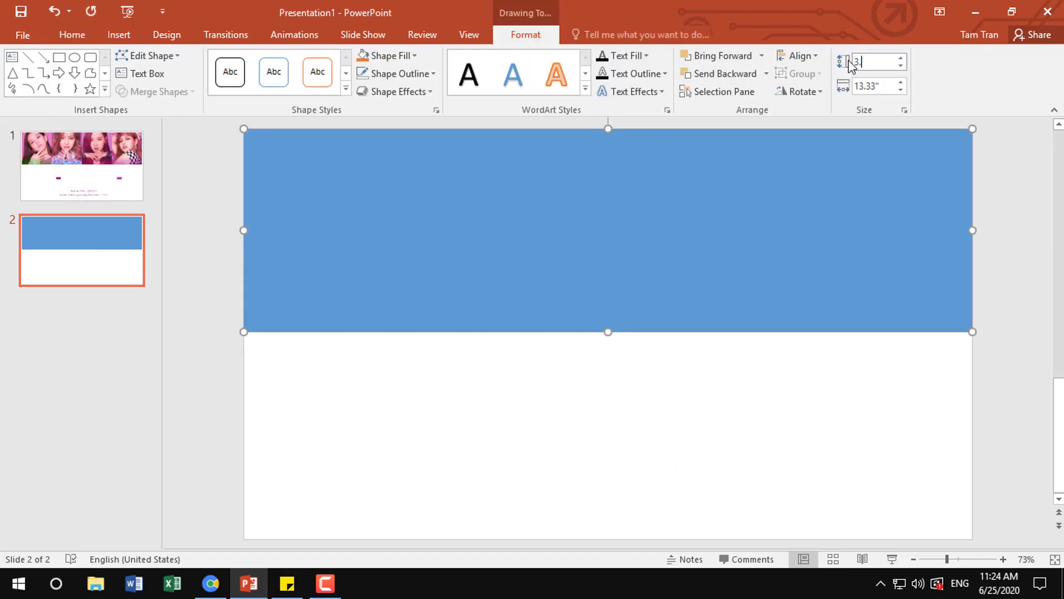
text(.6)
key(Return)
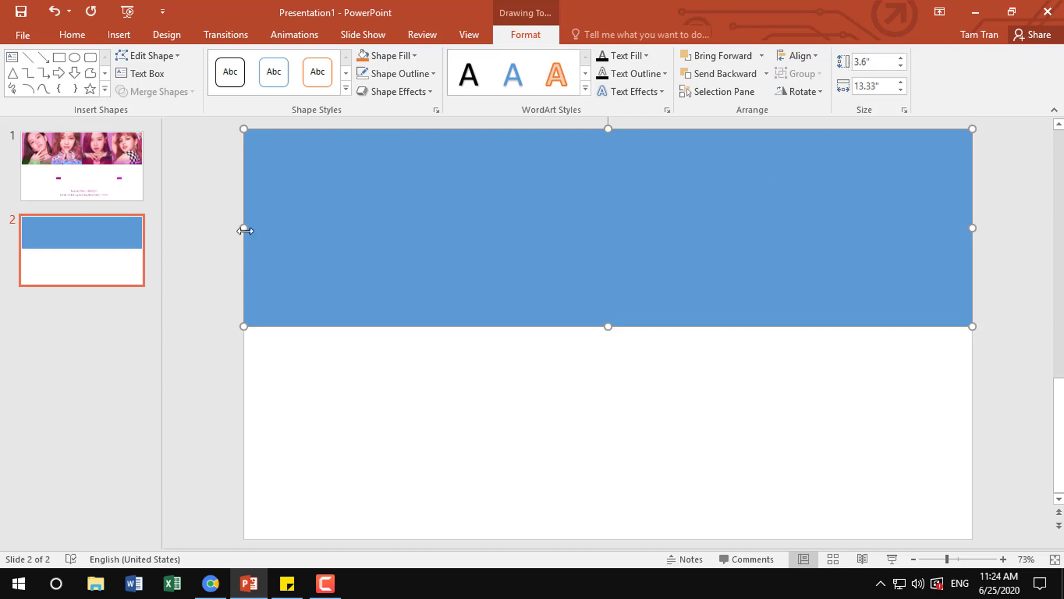
click(416, 71)
click(388, 209)
right_click(348, 209)
click(233, 328)
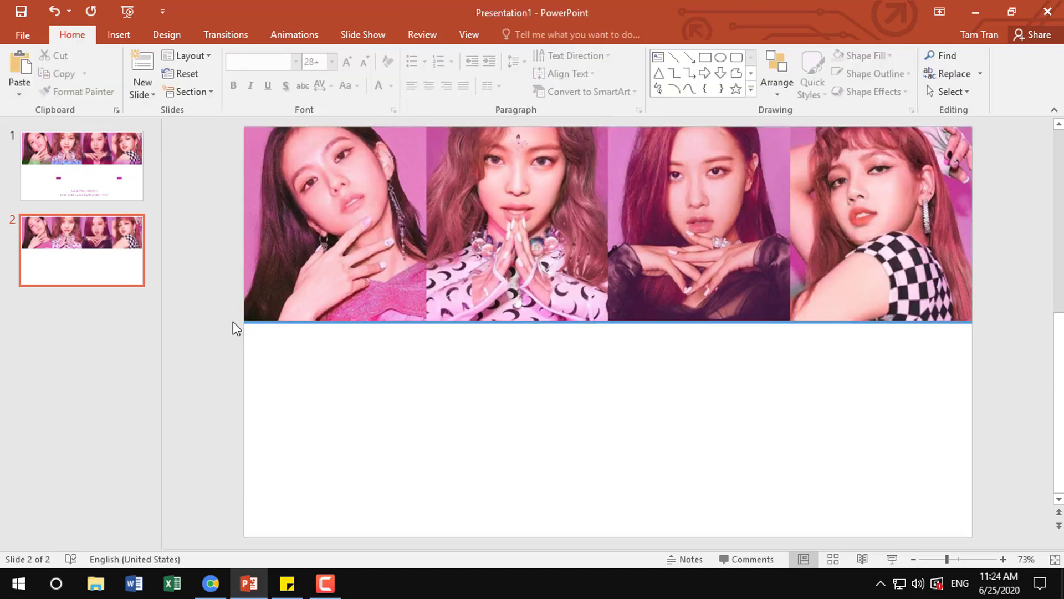
click(266, 286)
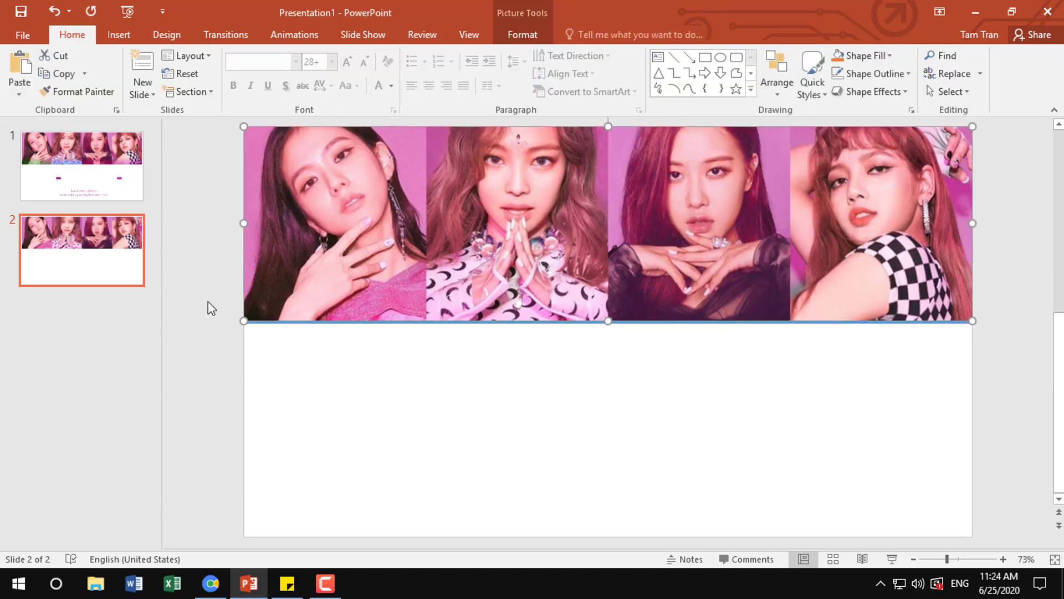
click(208, 301)
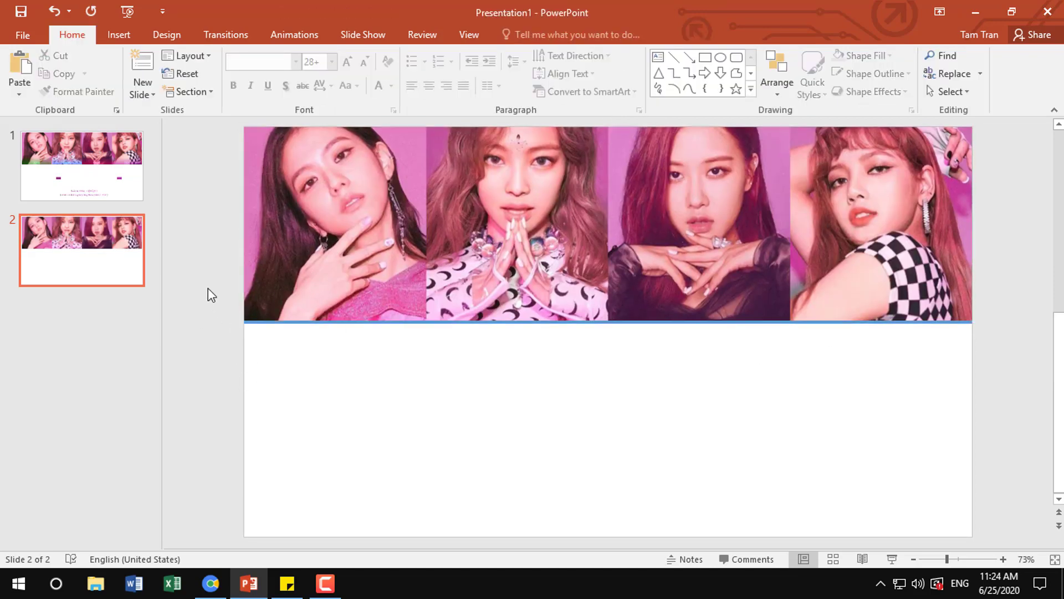
- Draw a small rectangle beneath the first photo on slide 2
click(119, 35)
click(266, 72)
click(321, 131)
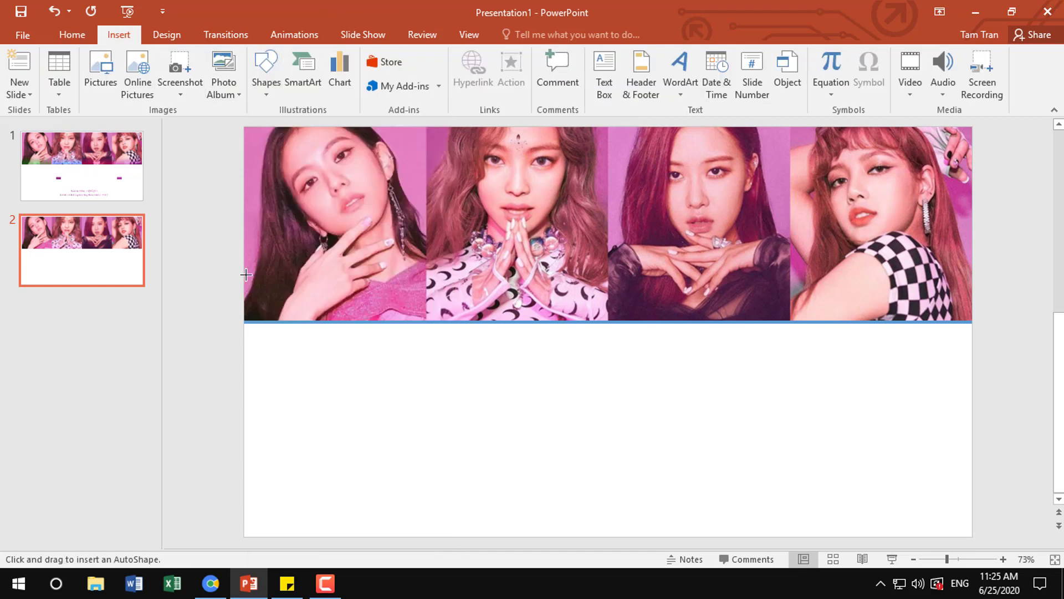
drag(243, 271, 425, 320)
click(416, 73)
click(329, 285)
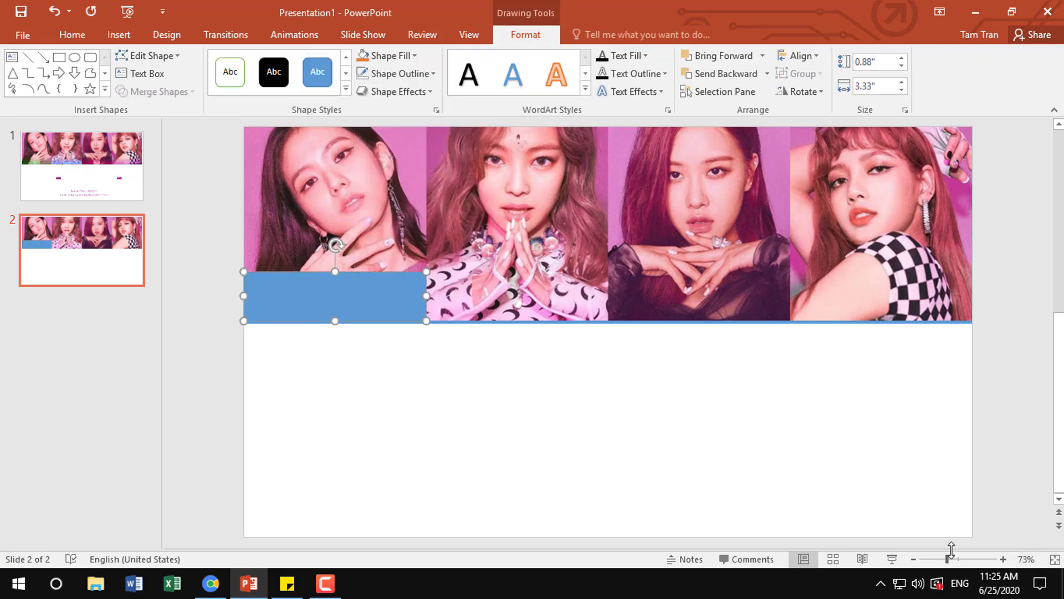
drag(951, 549, 975, 558)
- Check the Jisoo name bar on slide 1 and set the new strip's height to 0.75"
click(82, 165)
click(267, 300)
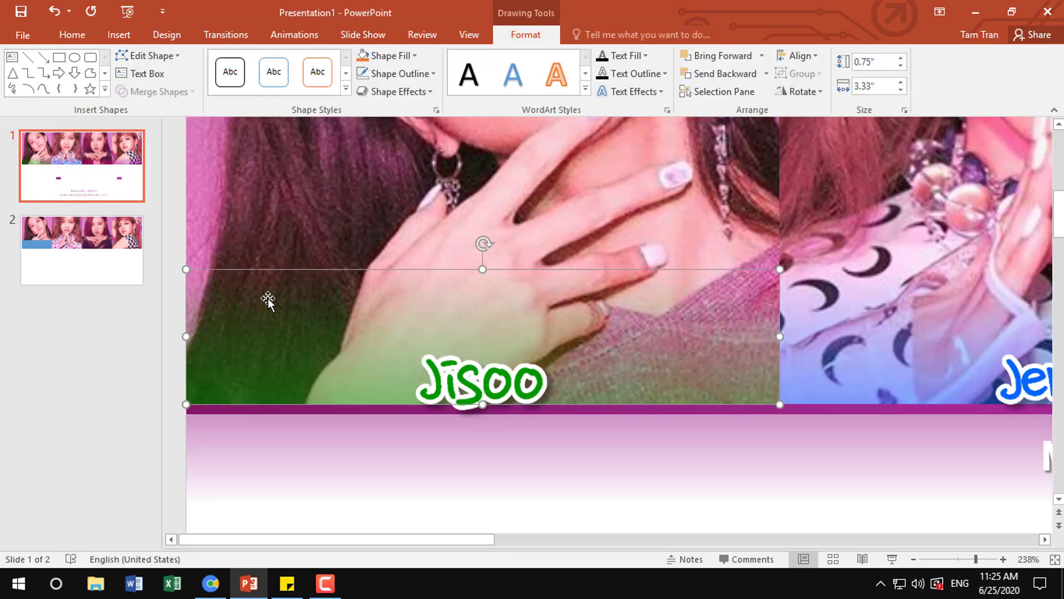
click(99, 268)
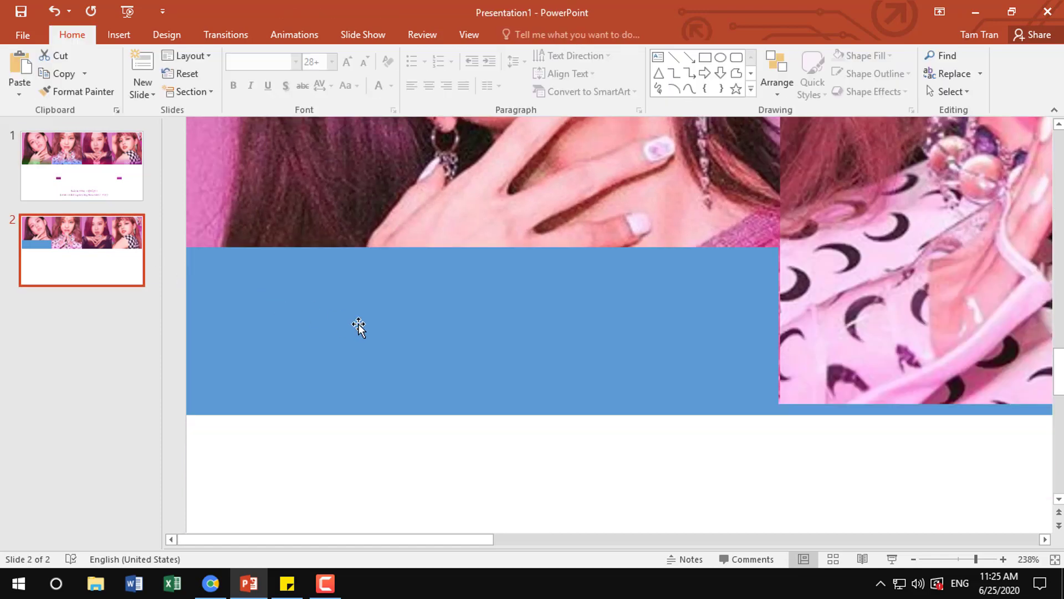
click(359, 328)
text(0.75)
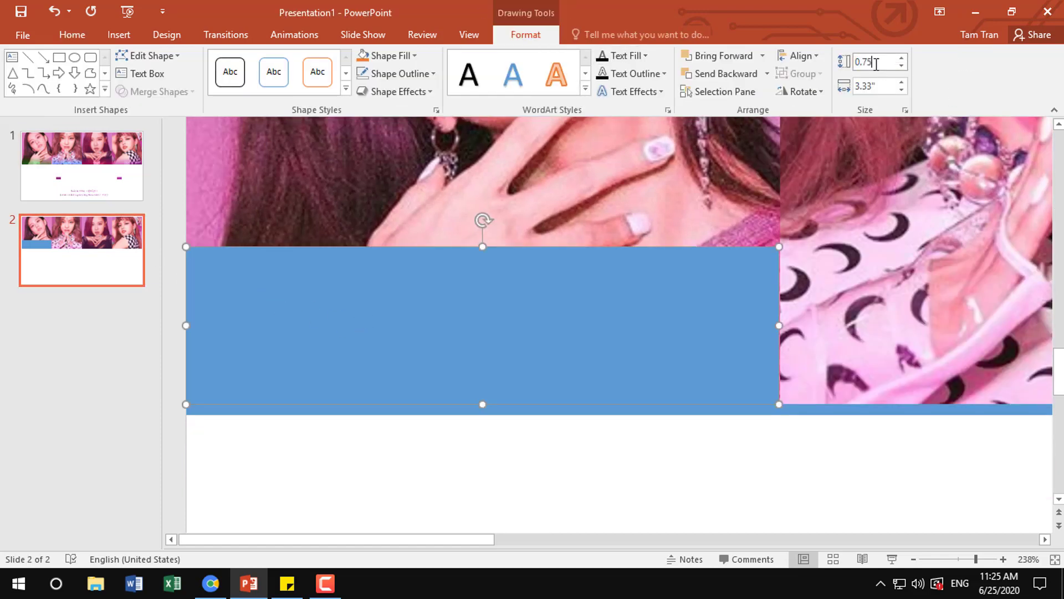
key(Return)
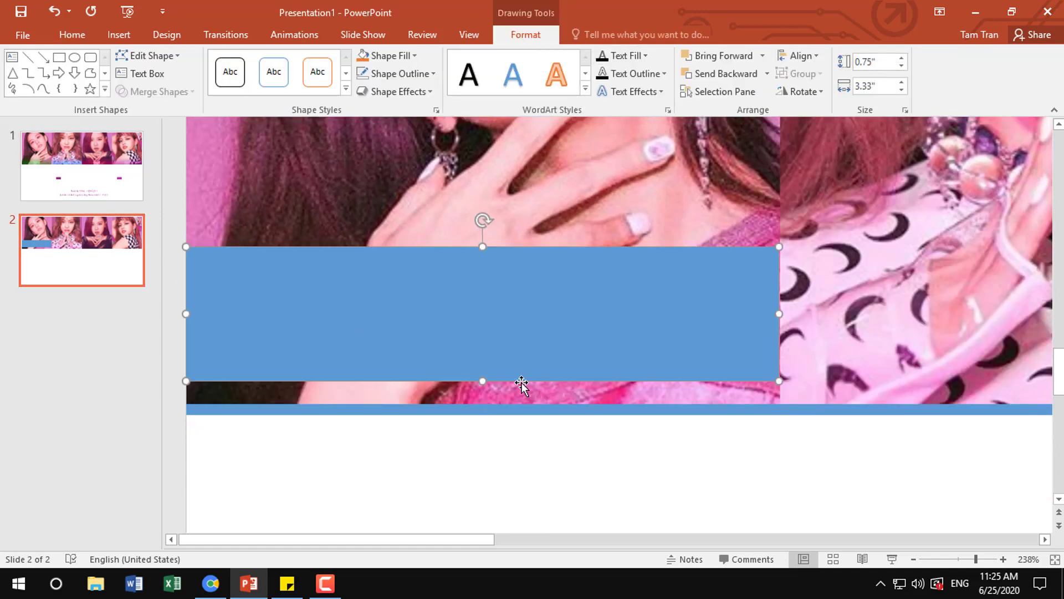
- Align the strip with the first photo's bottom and the slide's left edge
drag(522, 384, 536, 362)
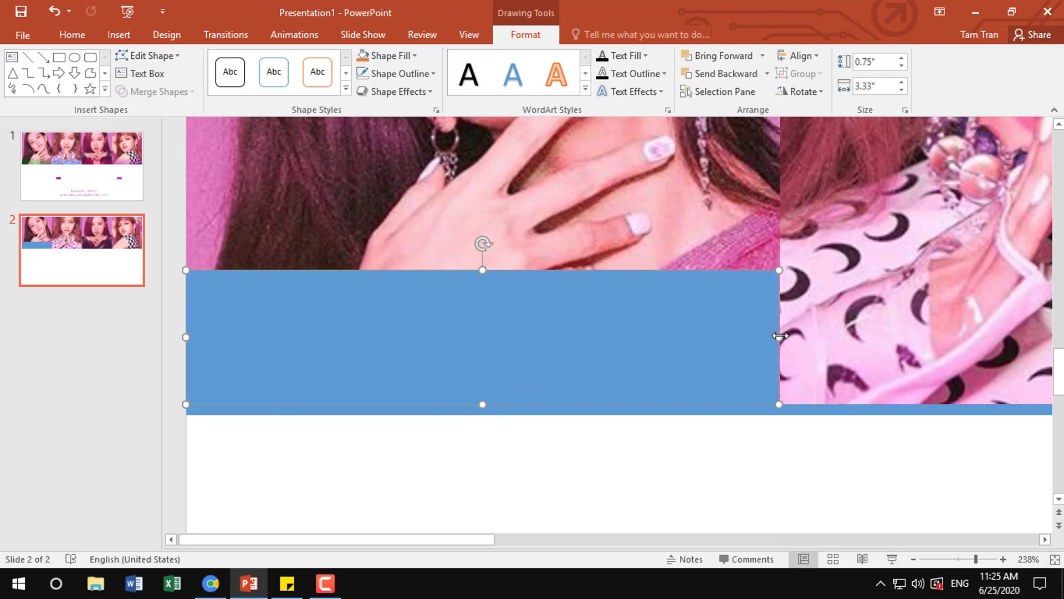
drag(779, 336, 781, 338)
click(177, 377)
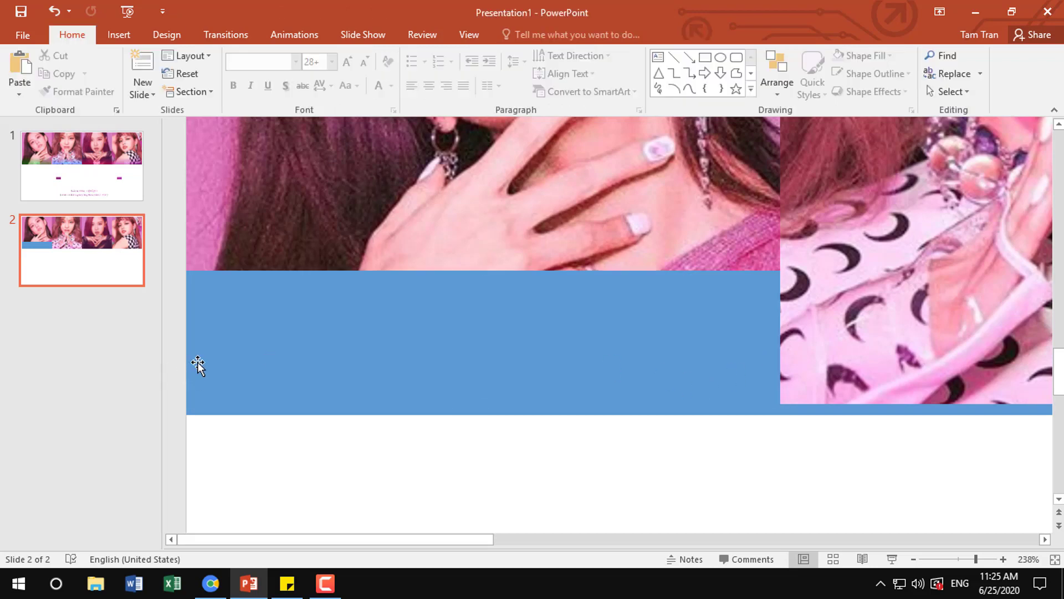
click(208, 344)
drag(187, 334, 181, 335)
click(182, 335)
click(263, 335)
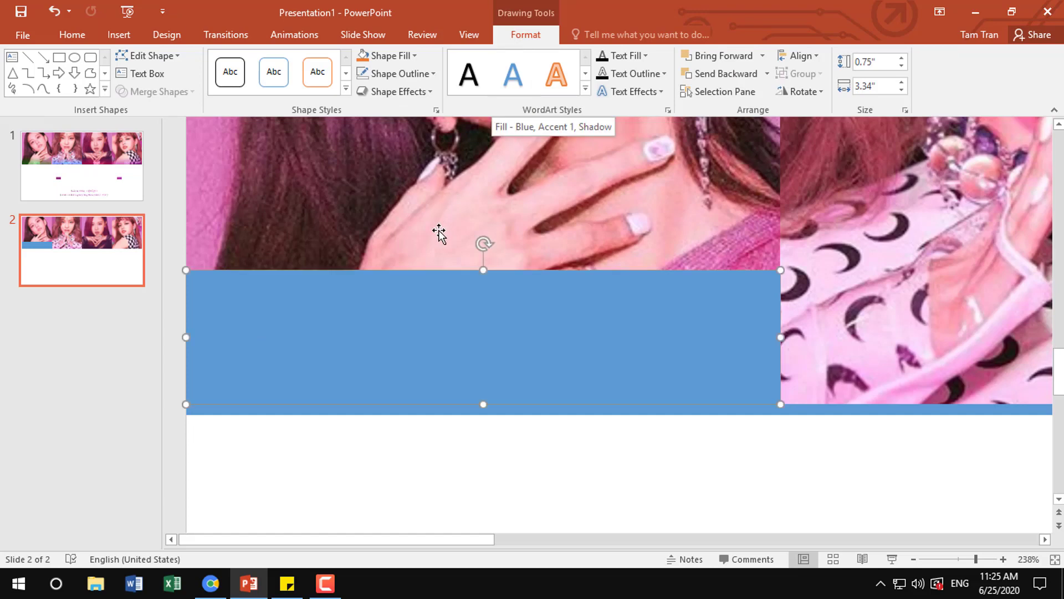
click(1055, 560)
- Copy the blue strip and line the pasted copy up under the second photo
right_click(307, 293)
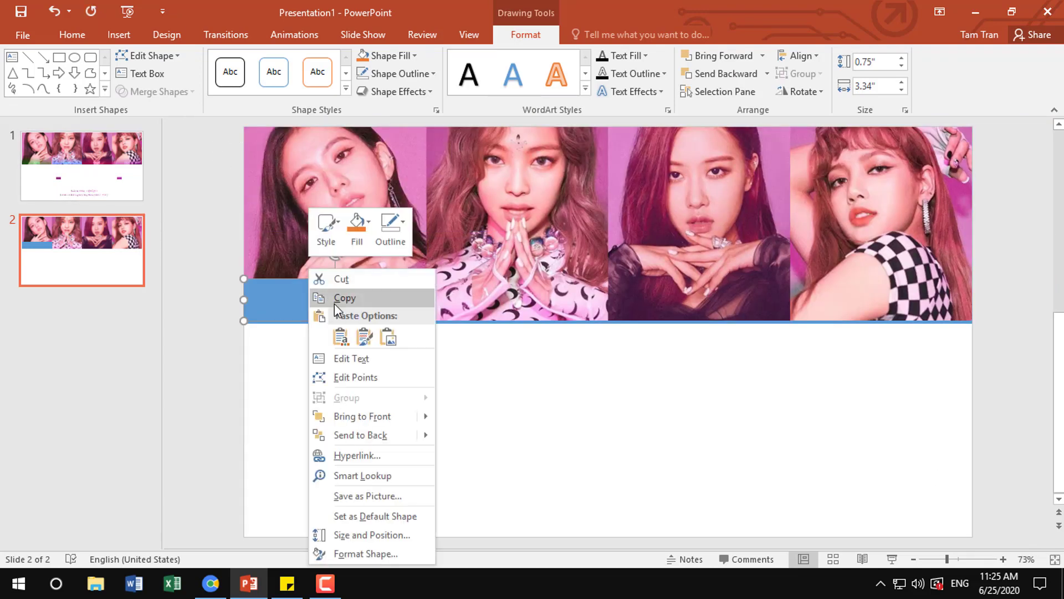
click(335, 303)
right_click(195, 339)
click(219, 362)
mouse_move(331, 307)
mouse_down()
mouse_move(523, 299)
mouse_move(505, 299)
mouse_up()
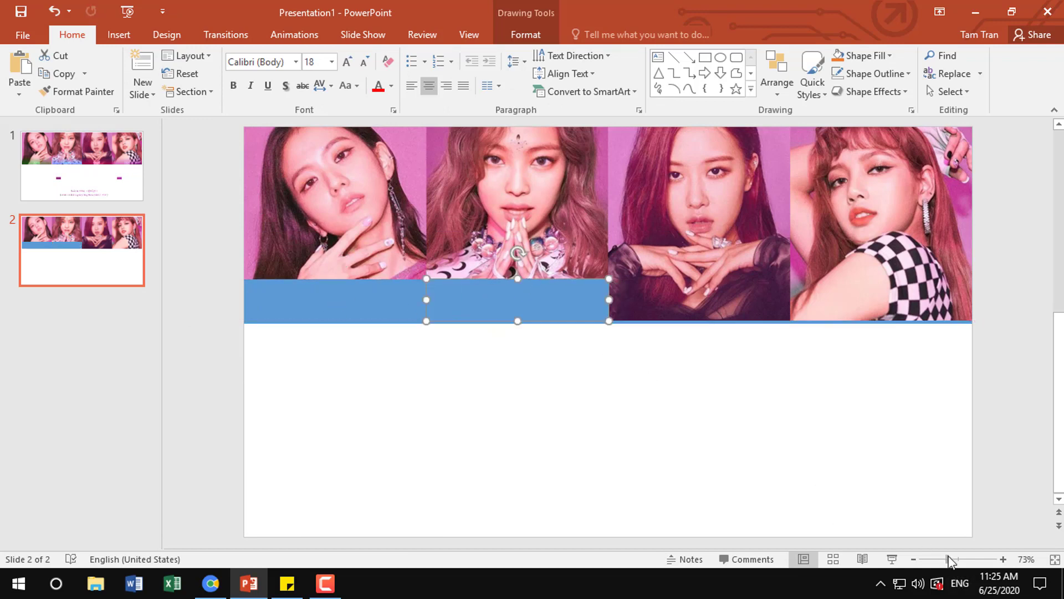
mouse_move(949, 558)
mouse_down()
mouse_move(996, 558)
mouse_move(982, 558)
mouse_up()
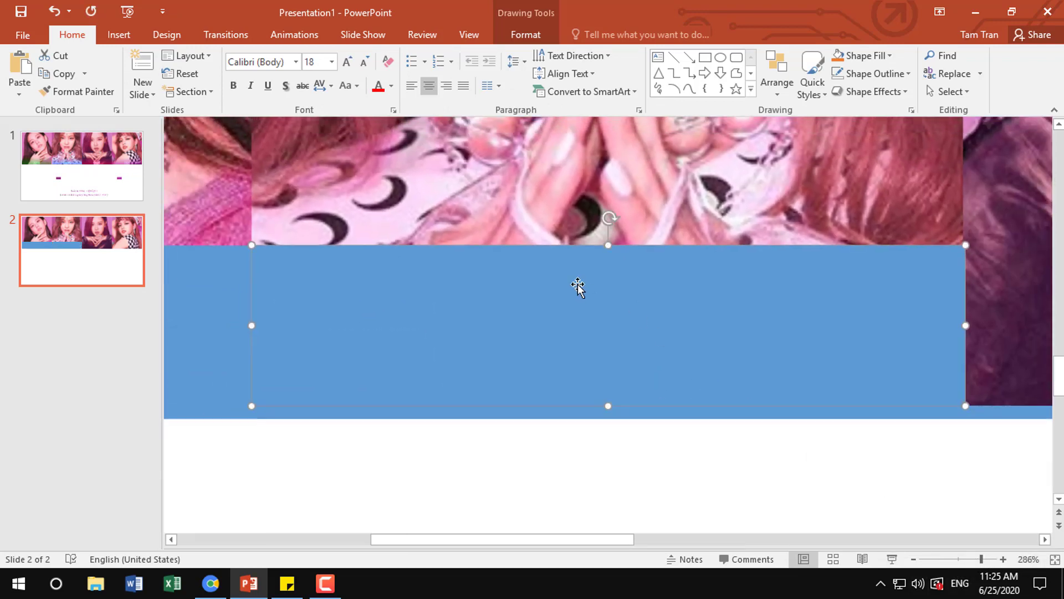
drag(541, 329, 538, 328)
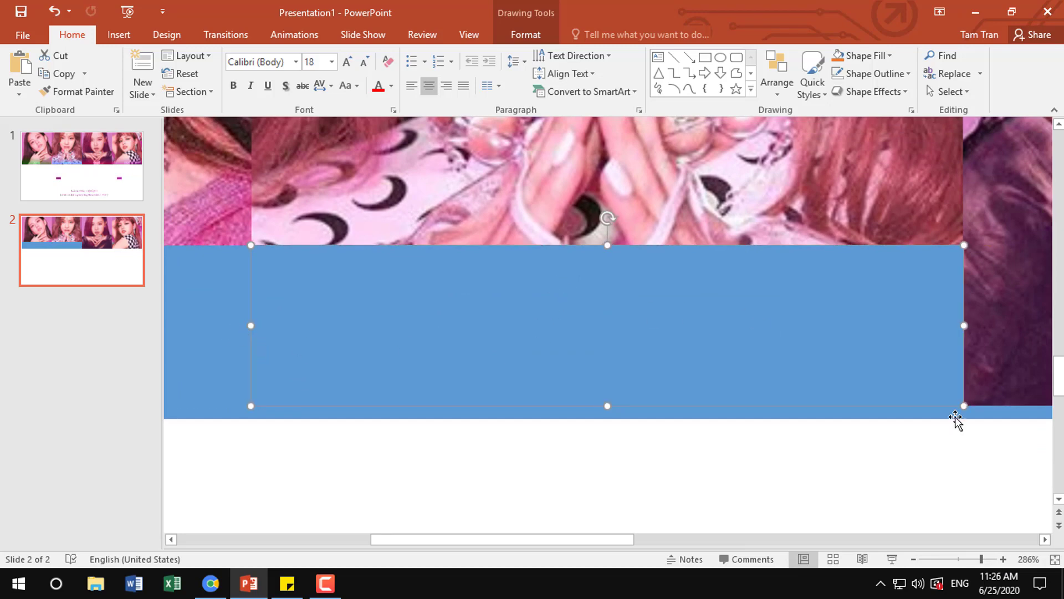
click(954, 446)
drag(603, 539, 856, 538)
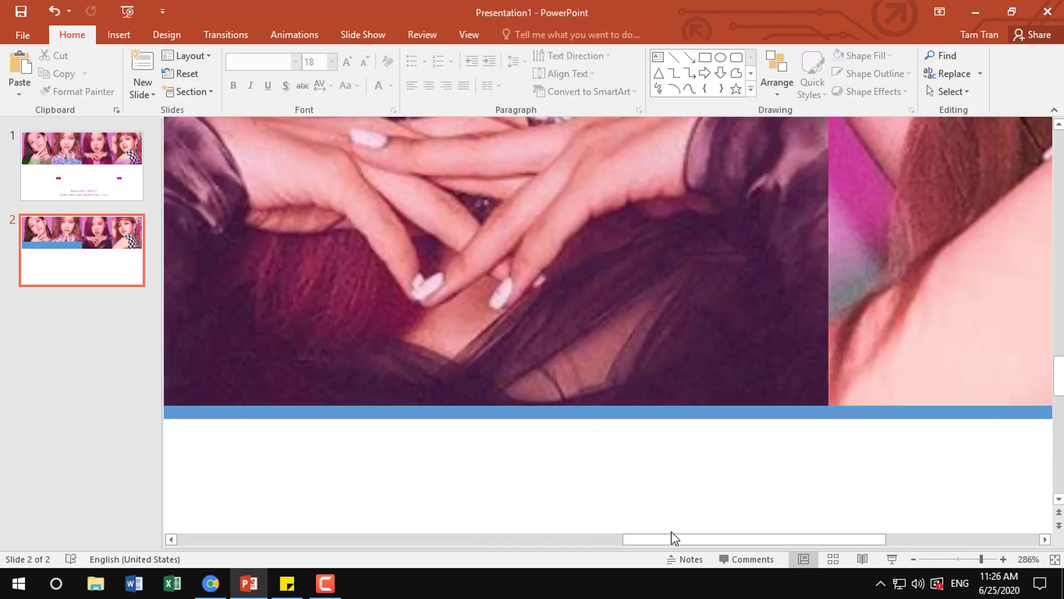
drag(670, 538, 605, 538)
click(235, 333)
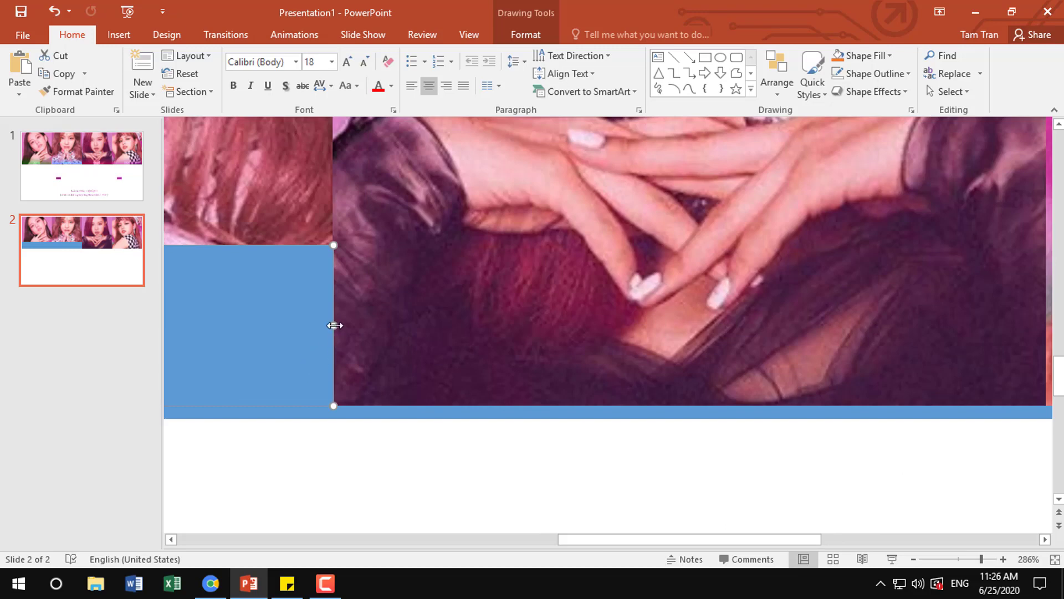
drag(335, 325, 333, 326)
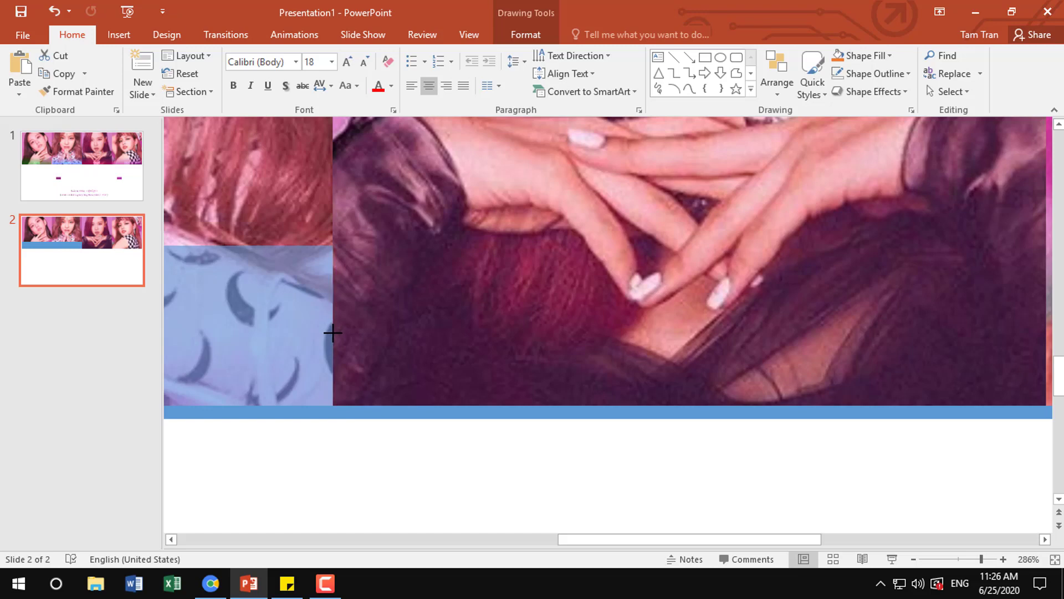
drag(333, 332, 333, 332)
- Cut the right blue rectangle and paste it back onto the slide
right_click(278, 308)
right_click(404, 335)
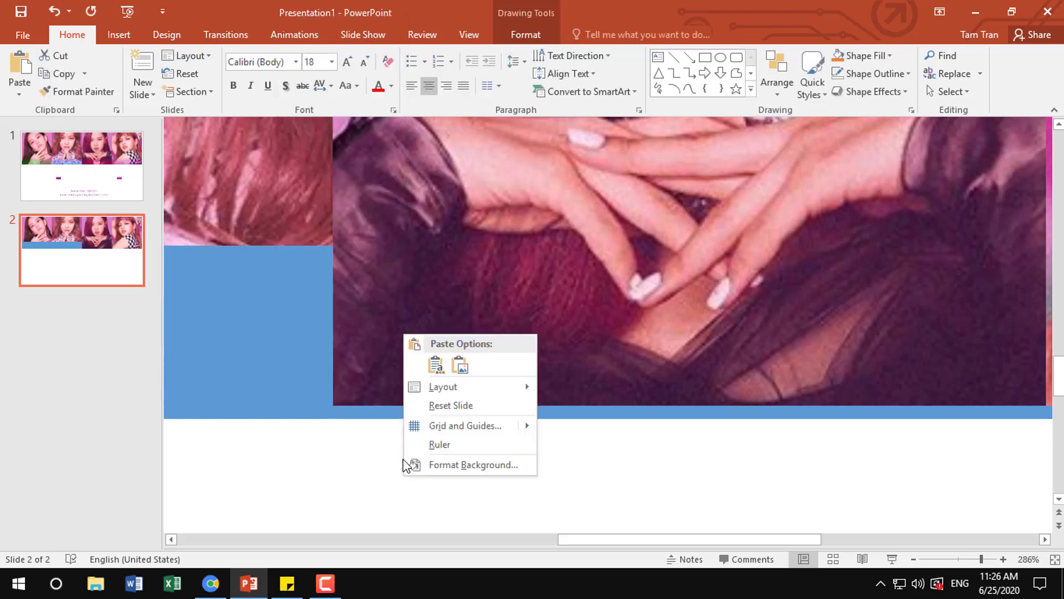
click(385, 368)
drag(663, 539, 599, 539)
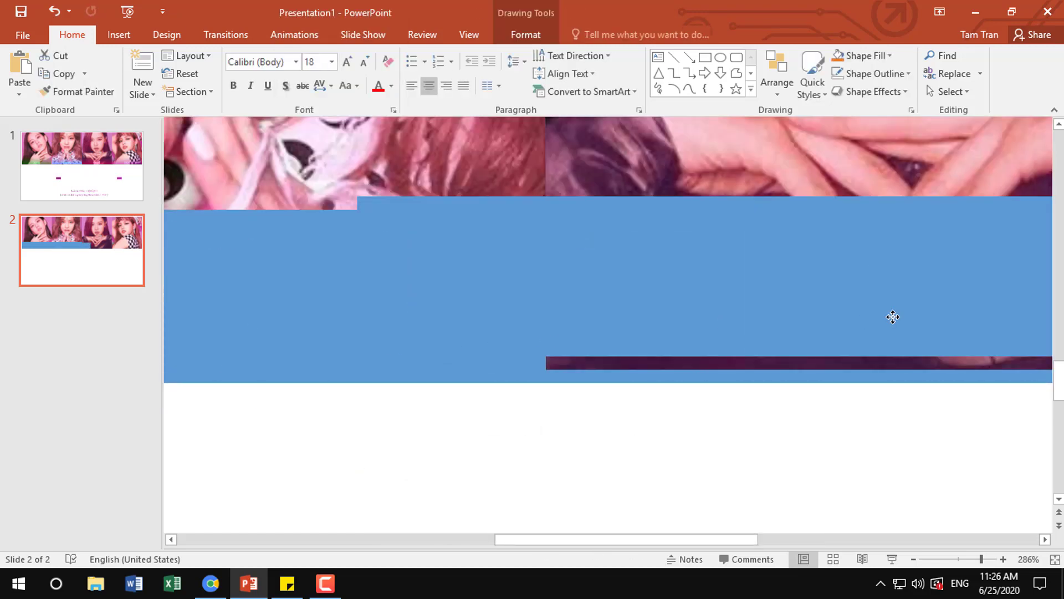
click(786, 538)
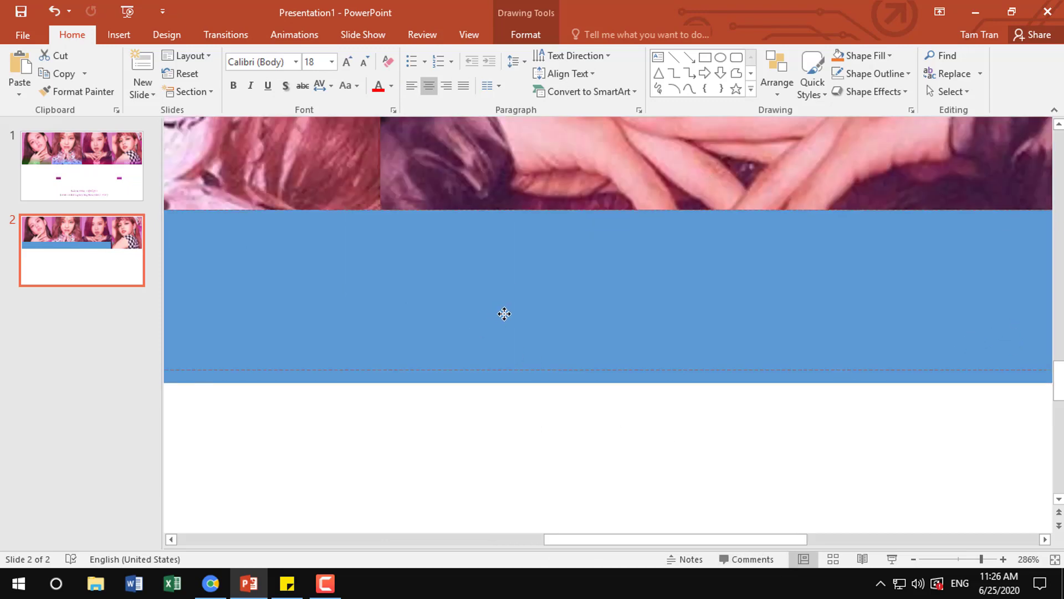
click(503, 313)
click(328, 295)
click(384, 294)
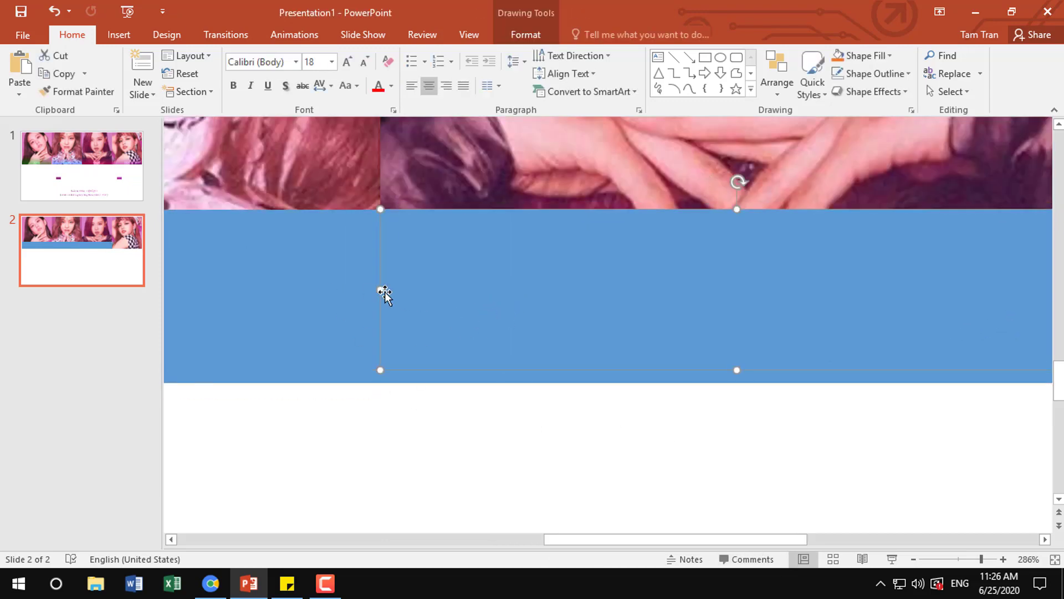
key(Delete)
right_click(460, 421)
right_click(279, 266)
right_click(395, 405)
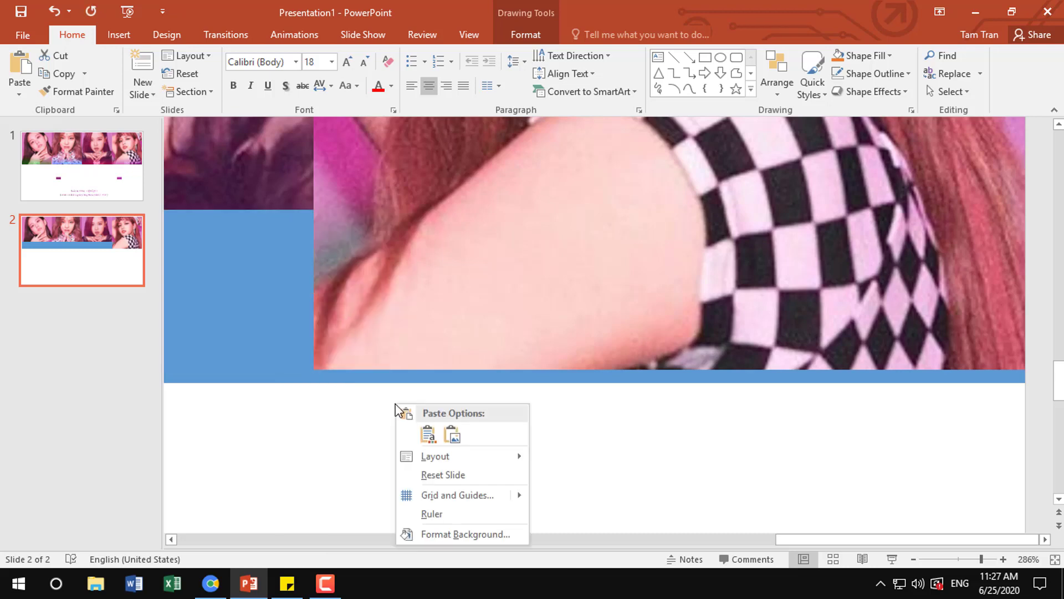
click(428, 433)
- Move and trim the pasted rectangle so the band runs continuously under all four photos
drag(968, 337, 983, 337)
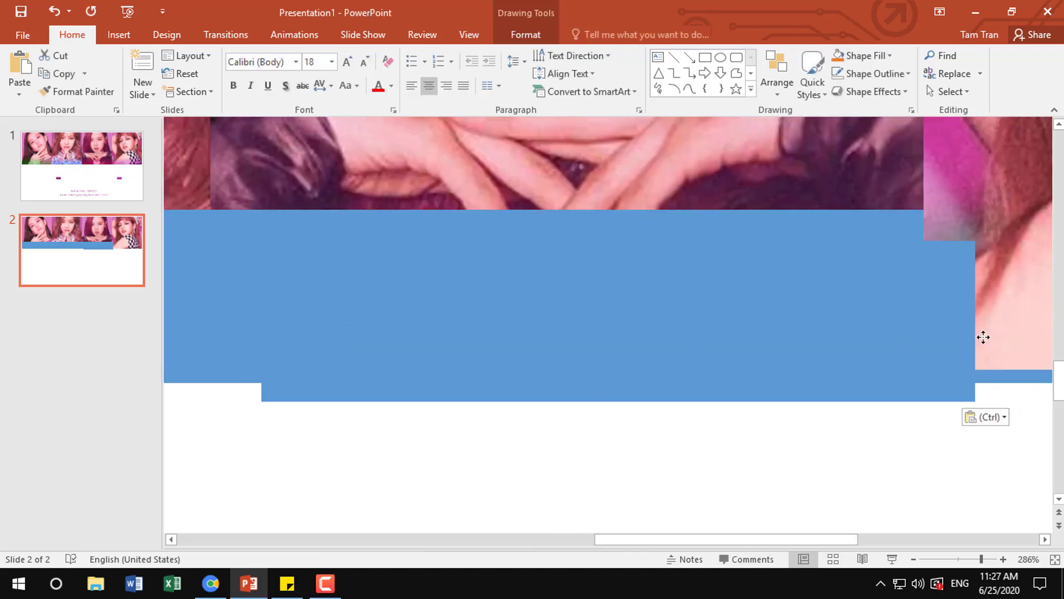
drag(726, 539, 907, 539)
drag(445, 339, 710, 283)
click(687, 399)
click(715, 278)
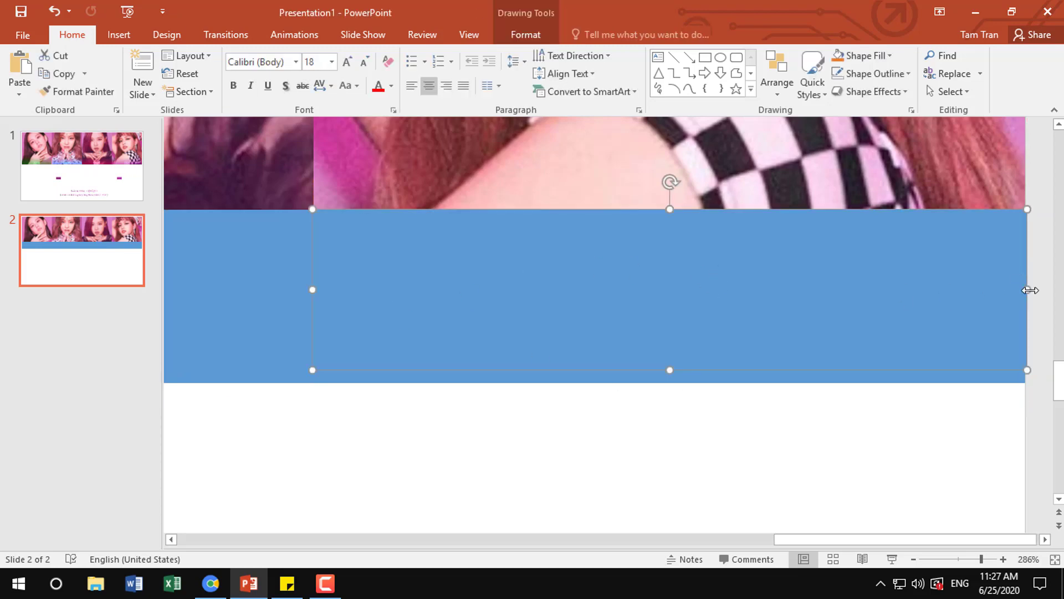
drag(1026, 290, 1025, 290)
drag(313, 289, 314, 289)
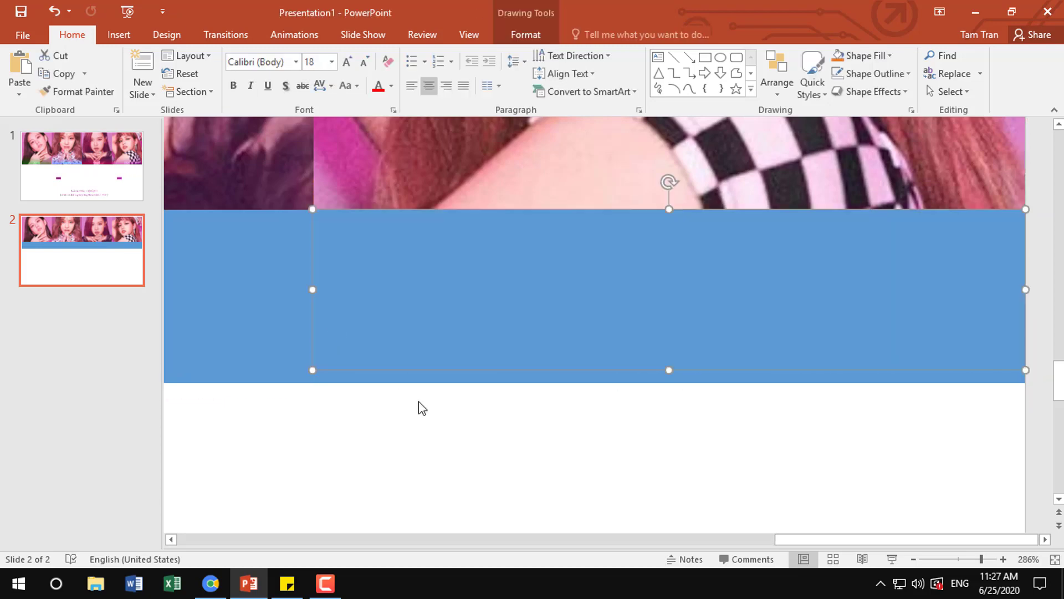
click(719, 475)
ctrl+scroll(661, 473, down, 5)
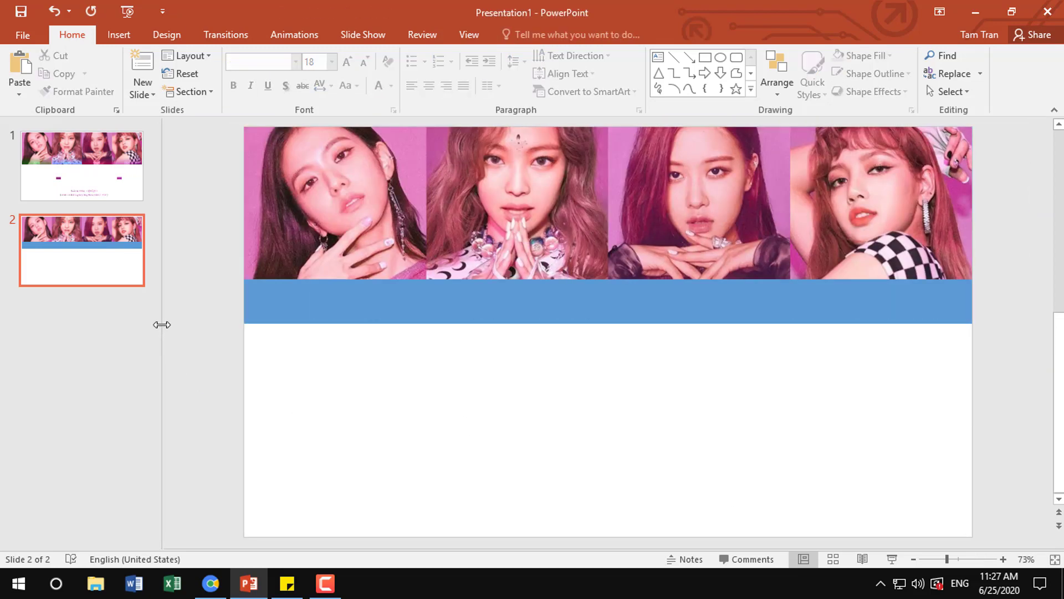
- Insert the jisoo name picture from the TAAM folder on drive D:
click(118, 39)
click(111, 65)
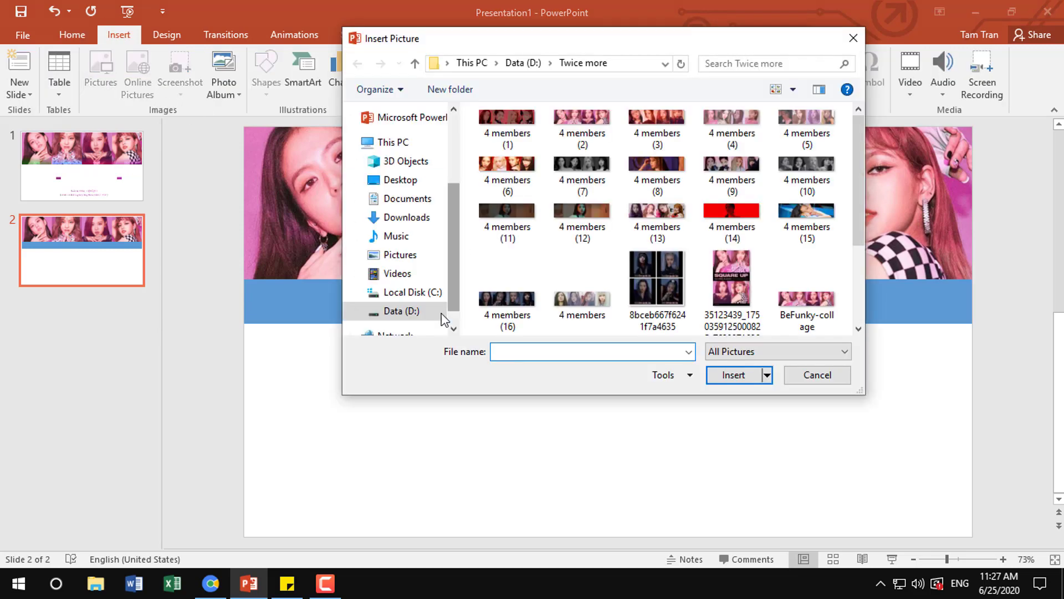
key(alt+Up)
double_click(532, 233)
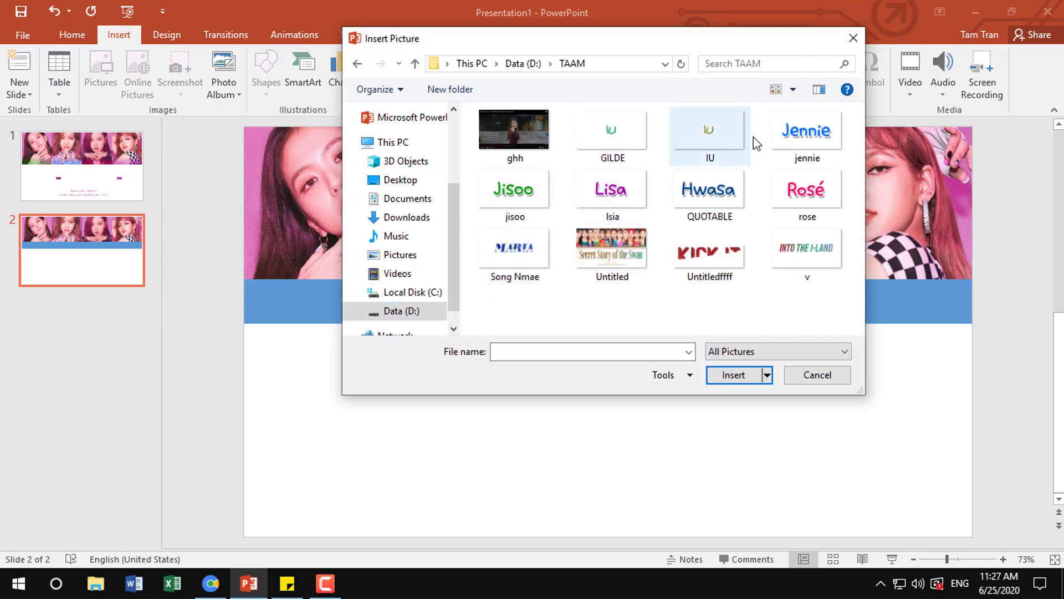
click(545, 206)
click(731, 378)
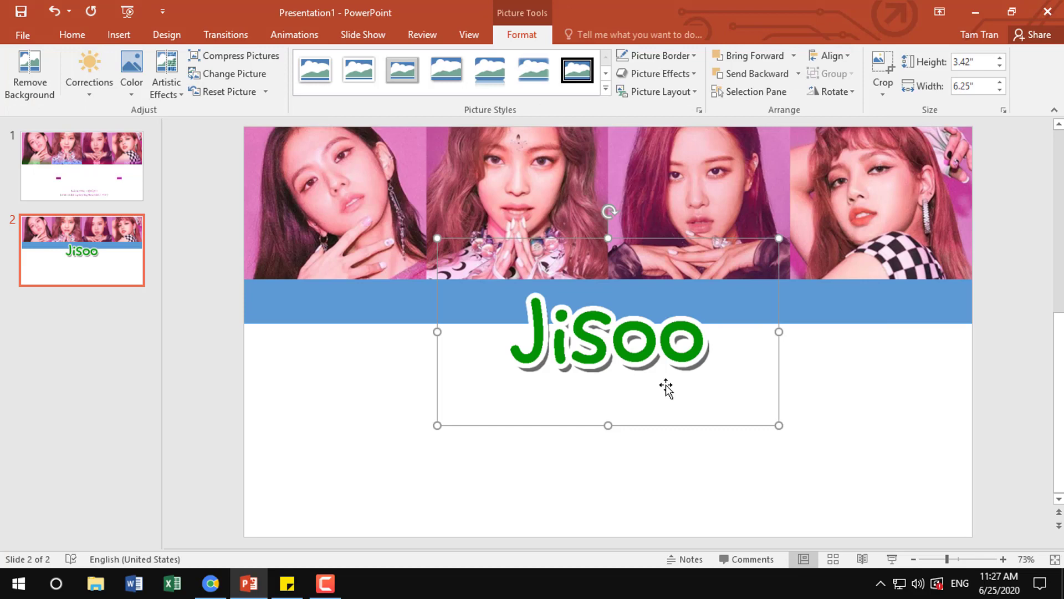
- Give the strip under Jisoo's photo a gradient fill with the eyedropped JiSoo green on the left stop
click(343, 316)
click(436, 111)
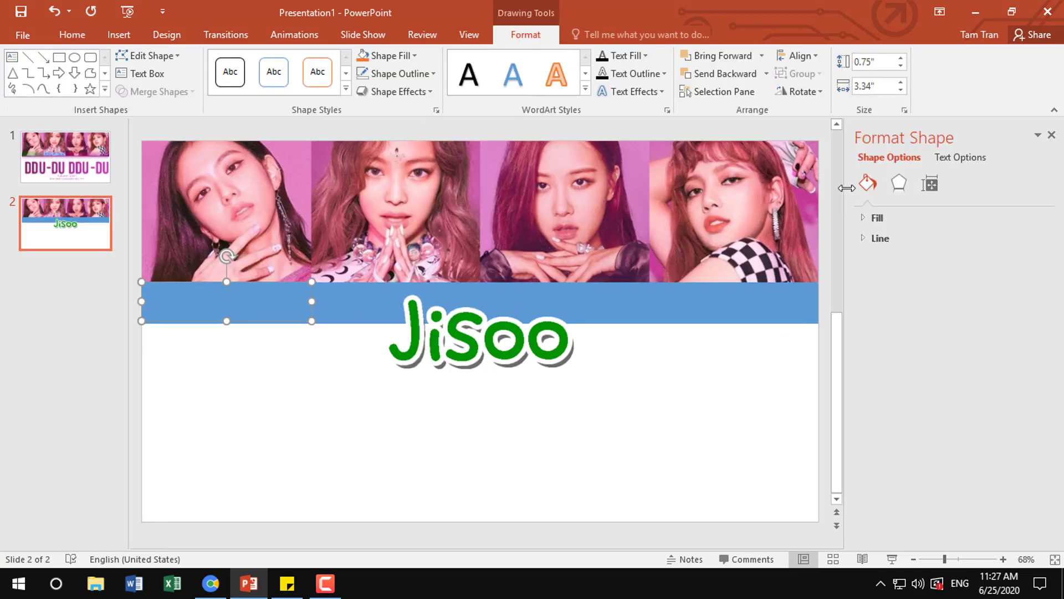
click(877, 217)
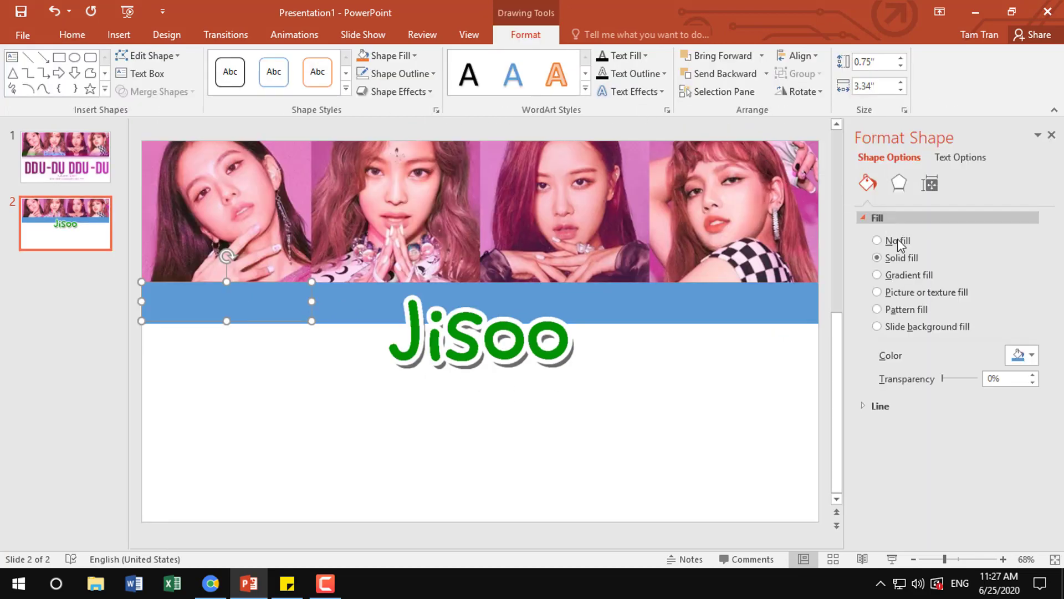
click(909, 276)
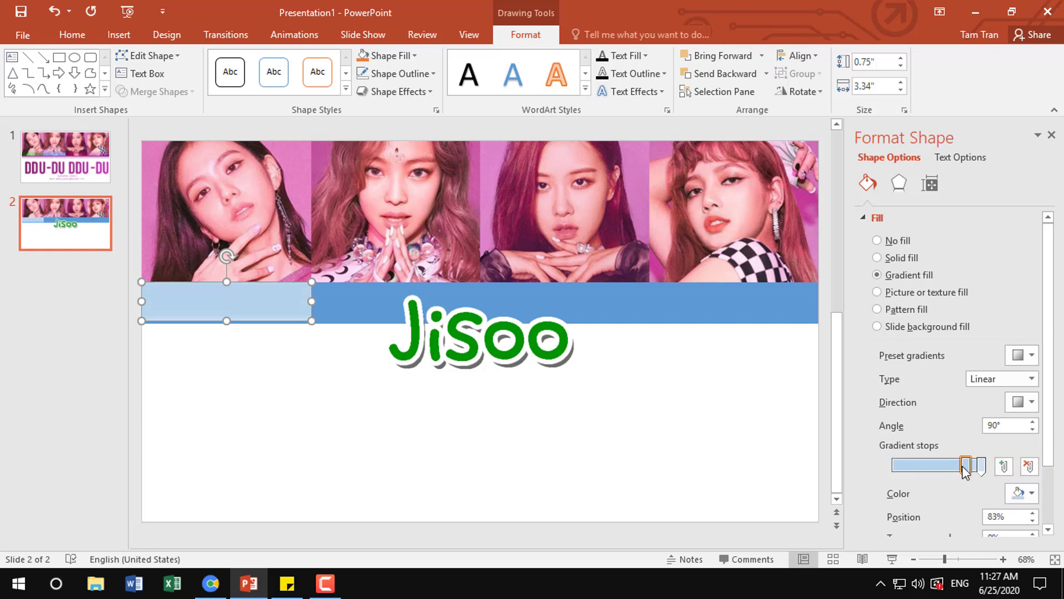
drag(964, 472, 815, 477)
click(1021, 493)
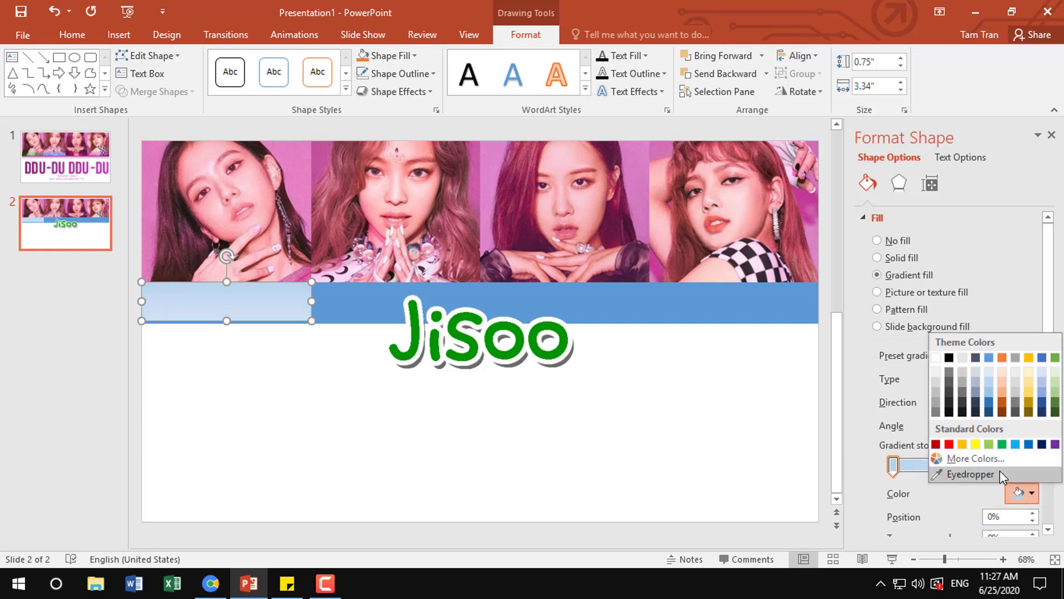
click(970, 474)
click(571, 337)
- Make the right stop the same green and fully transparent, then view reference slide 1
click(981, 466)
click(1031, 492)
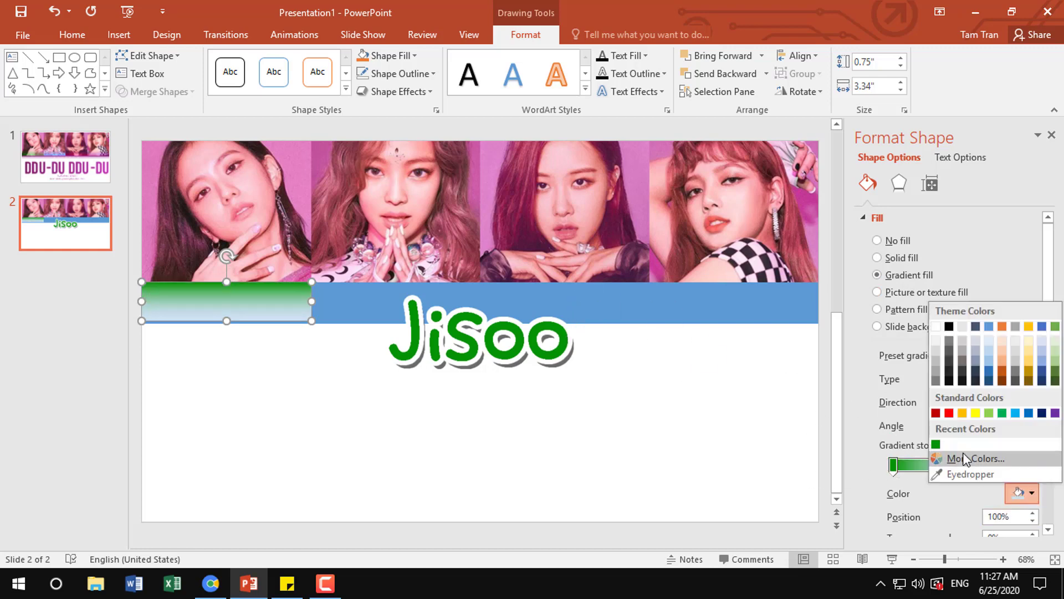
click(936, 432)
scroll(1024, 490, down, 2)
drag(950, 461, 978, 461)
click(480, 336)
click(66, 157)
- After checking slide 1's label, shrink the JiSoo graphic to 0.75" high and set it on Jisoo's photo bottom
click(221, 311)
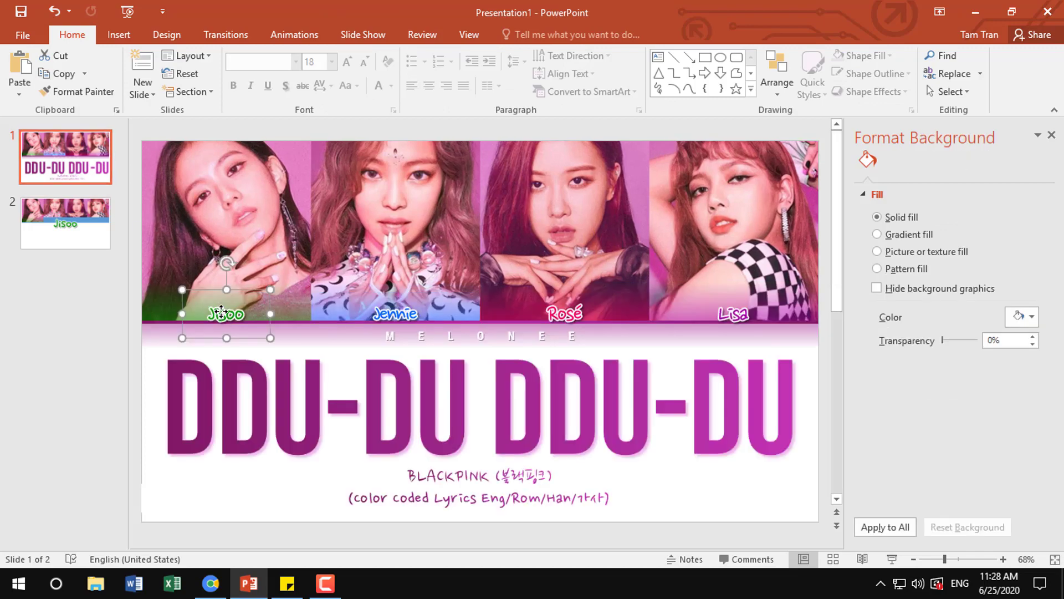
click(129, 221)
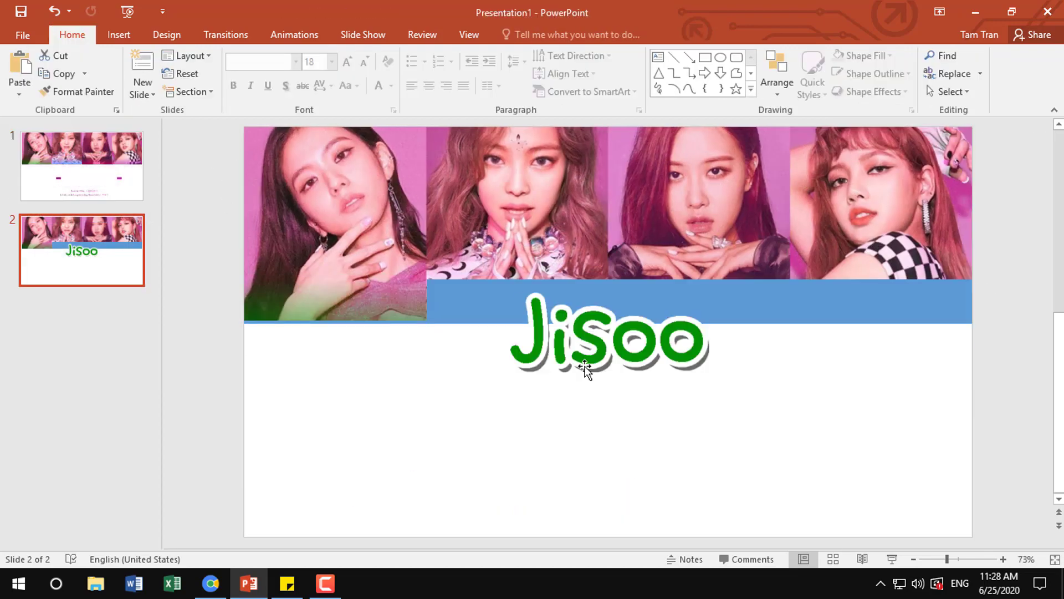
double_click(585, 369)
text(0.7)
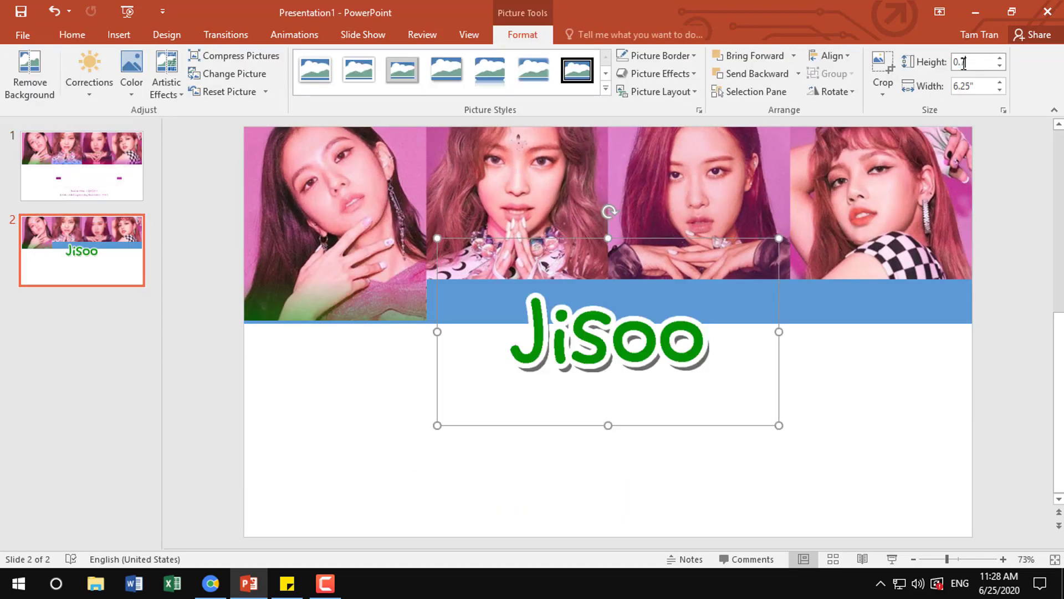
text(5)
key(Return)
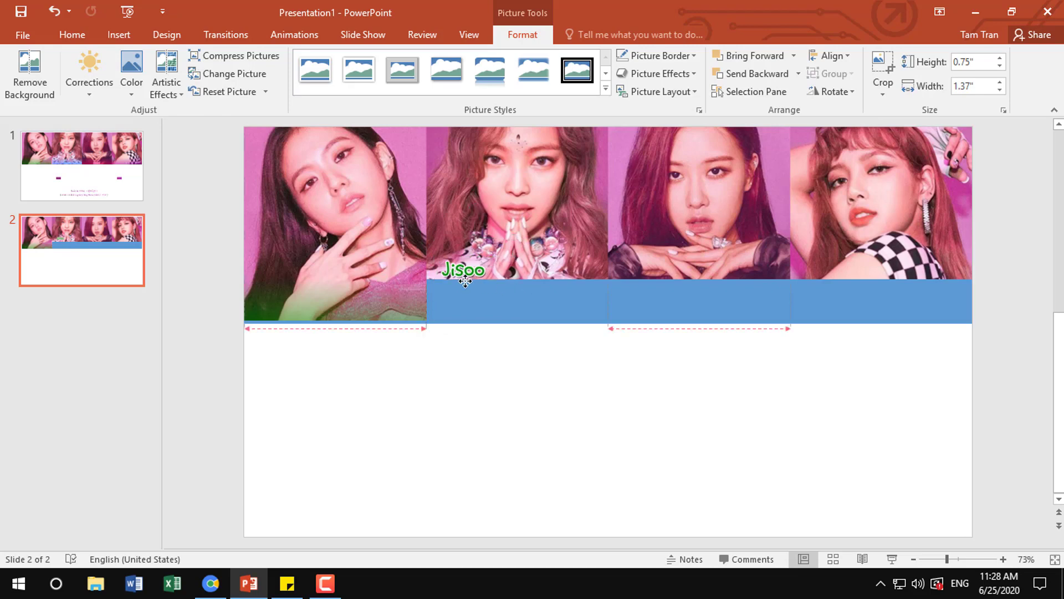
drag(360, 313, 360, 314)
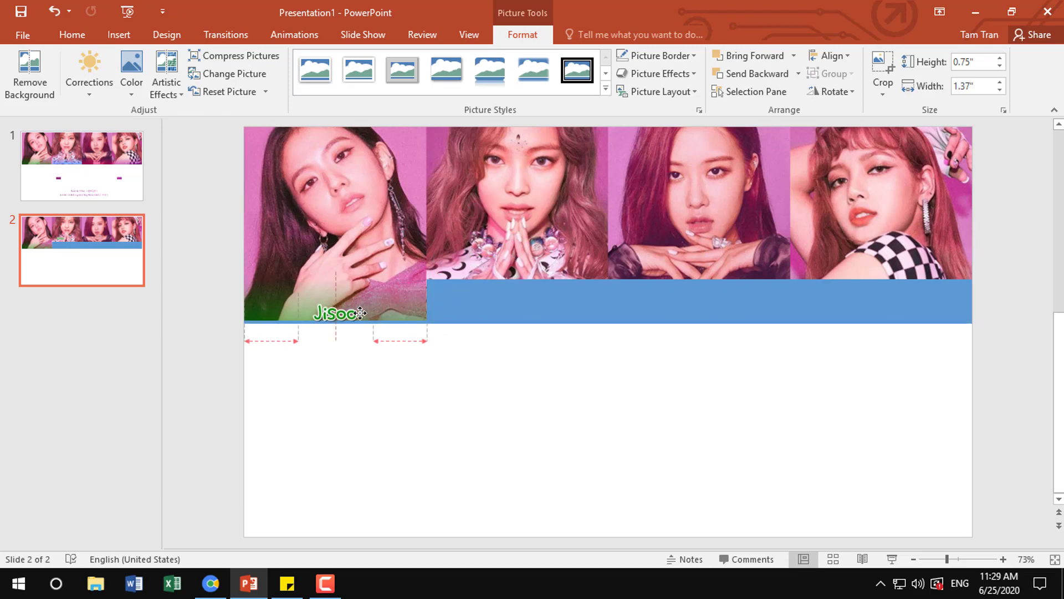
click(143, 190)
- Insert the jennie name picture onto slide 2
click(118, 34)
click(98, 69)
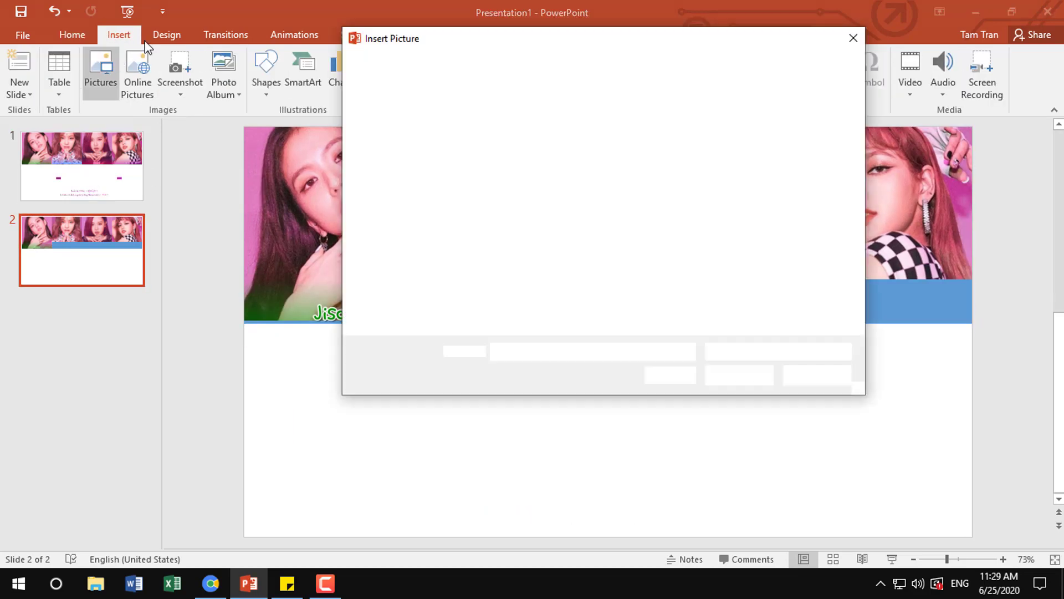
click(806, 128)
click(732, 373)
- Fill the strip under Jennie's photo with a gradient from a fully transparent stop to blue
click(430, 319)
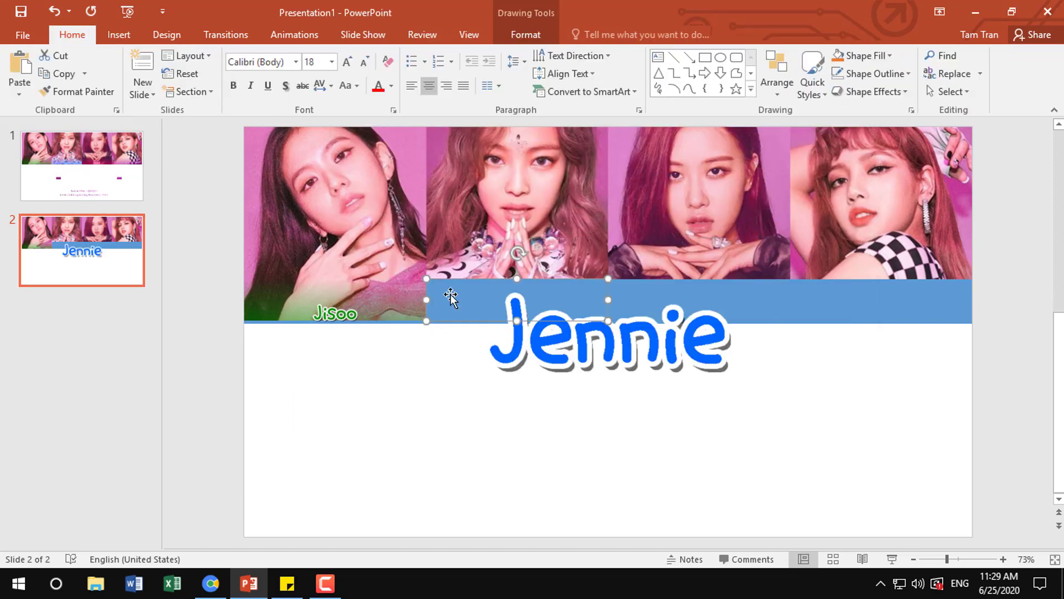
click(541, 37)
click(436, 110)
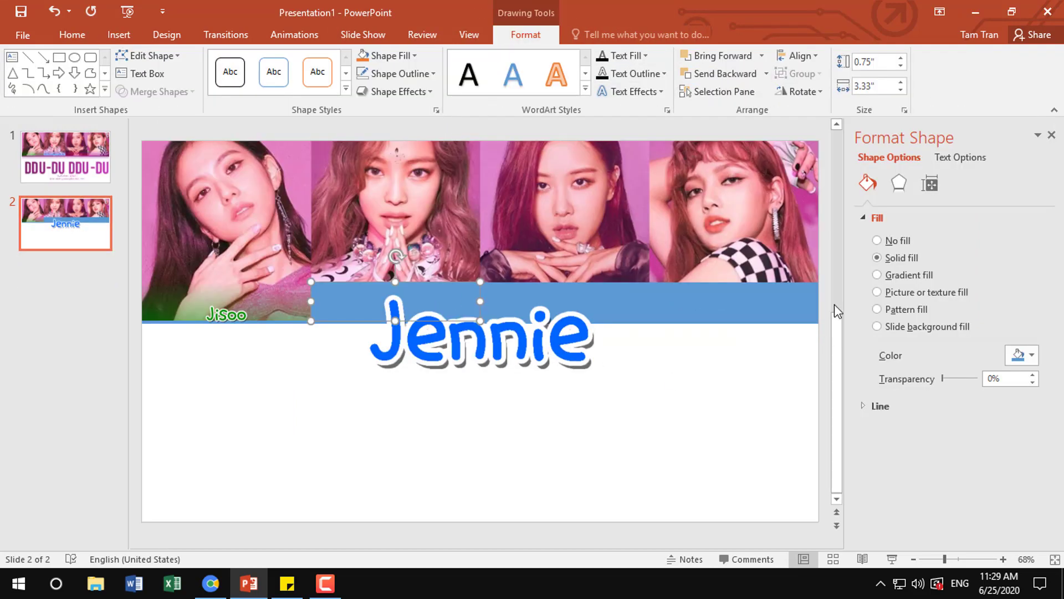
click(900, 275)
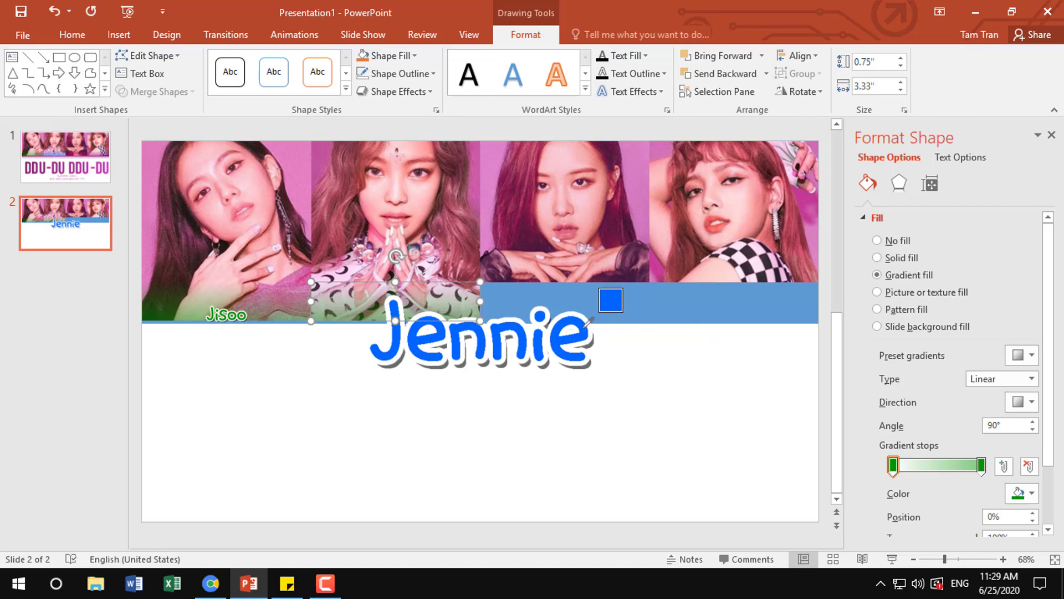
click(981, 467)
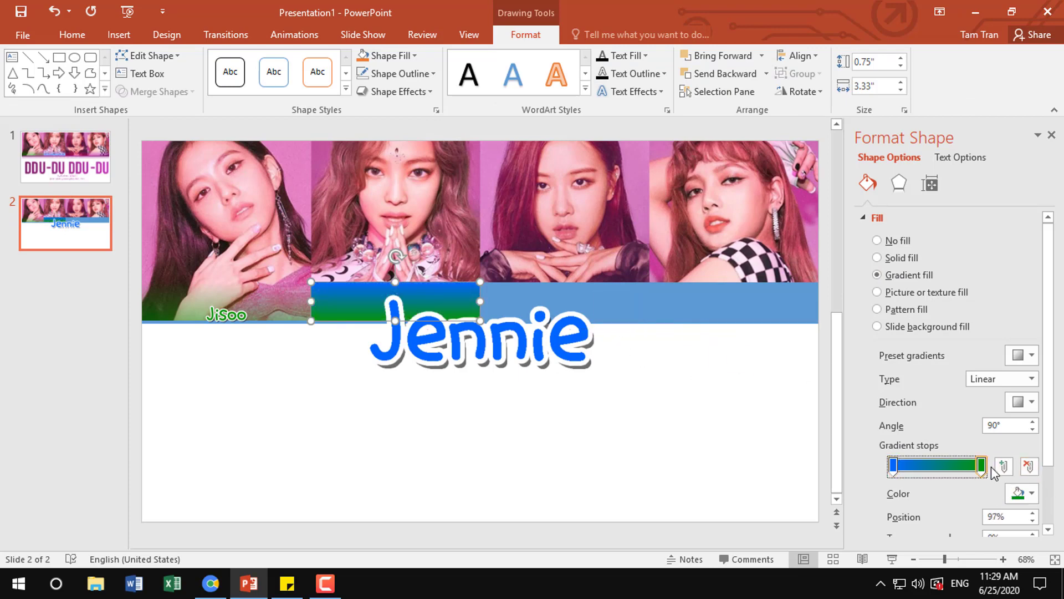
click(1022, 493)
click(935, 444)
scroll(948, 460, down, 3)
drag(951, 468, 979, 468)
click(893, 396)
- Resize the Jennie graphic to 0.75" high and move it to the bottom of Jennie's photo
click(400, 381)
click(521, 34)
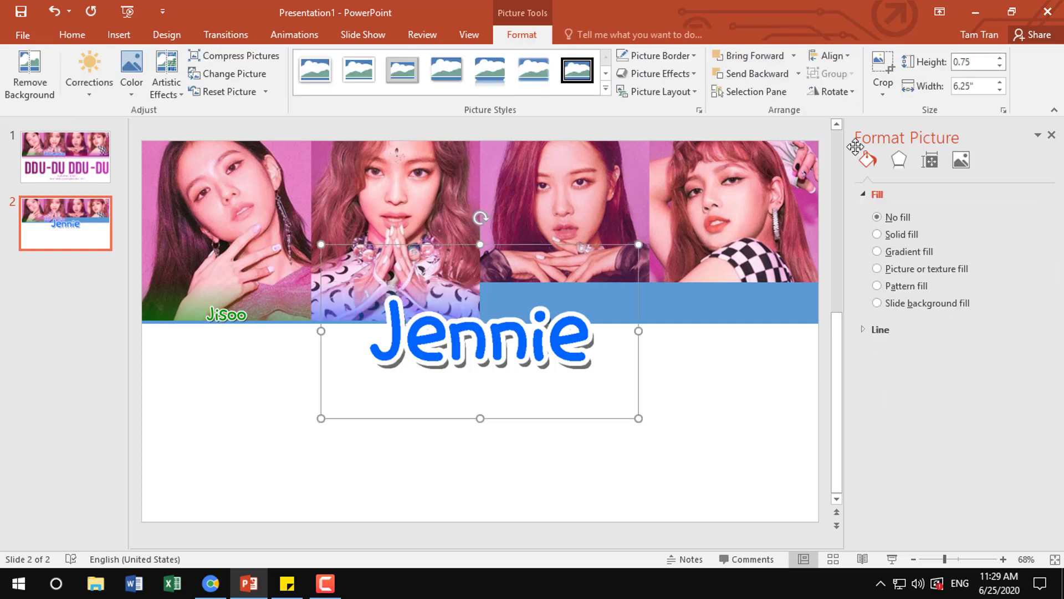
key(Return)
drag(379, 265, 414, 314)
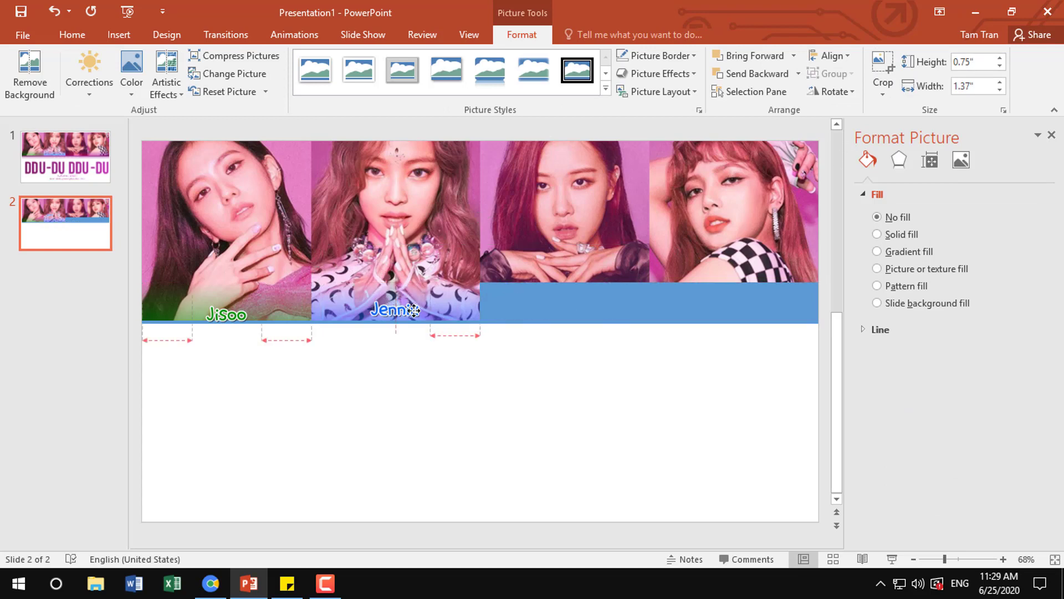
- Insert the rose name picture onto slide 2
click(119, 34)
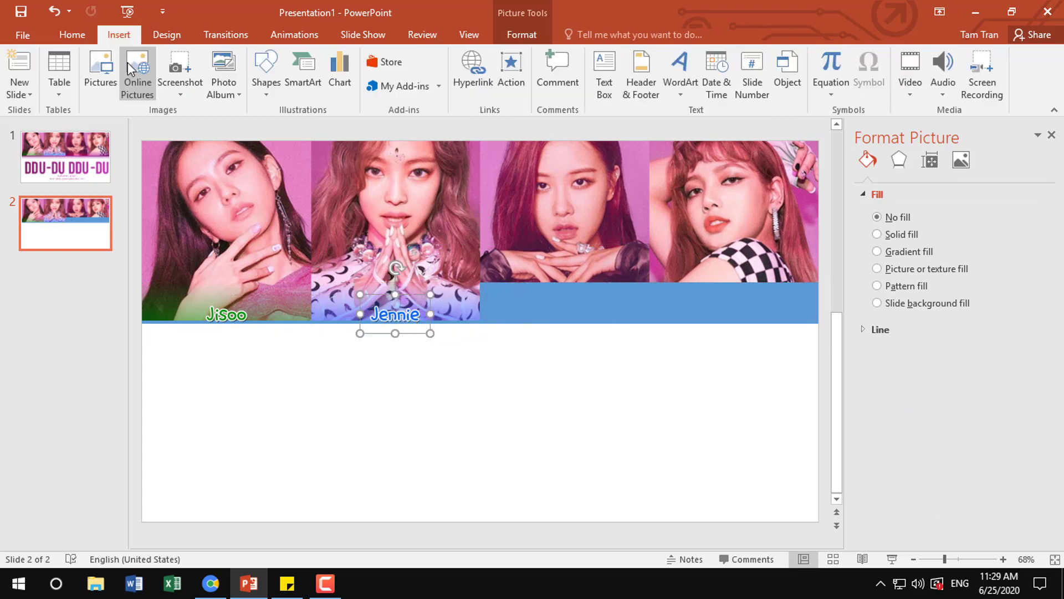
click(100, 72)
click(807, 199)
click(734, 374)
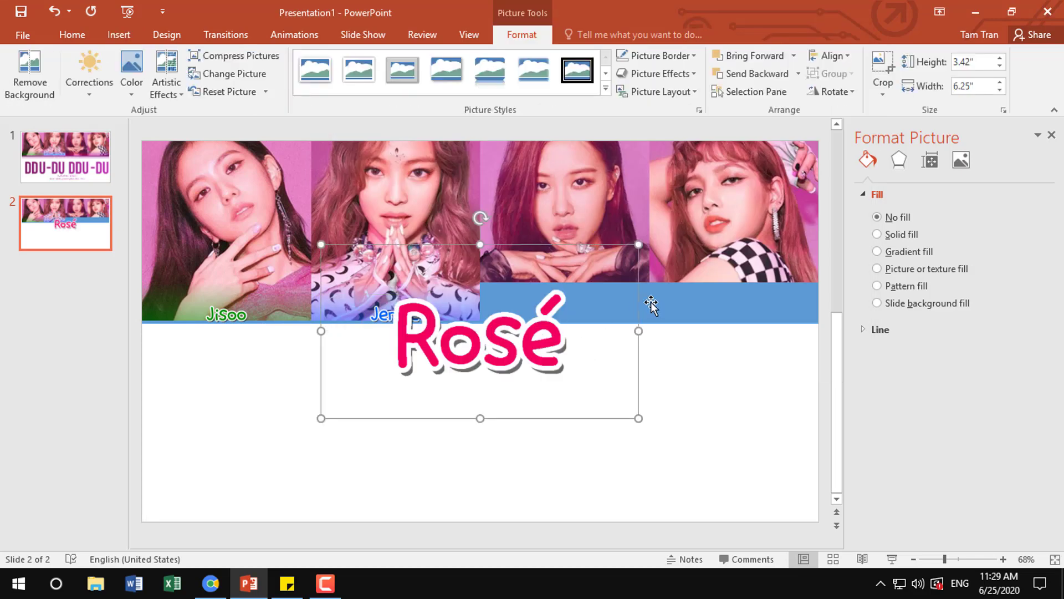
- Set both gradient stops of the bar under Rosé's photo to pink, each about half transparent
click(646, 302)
click(909, 274)
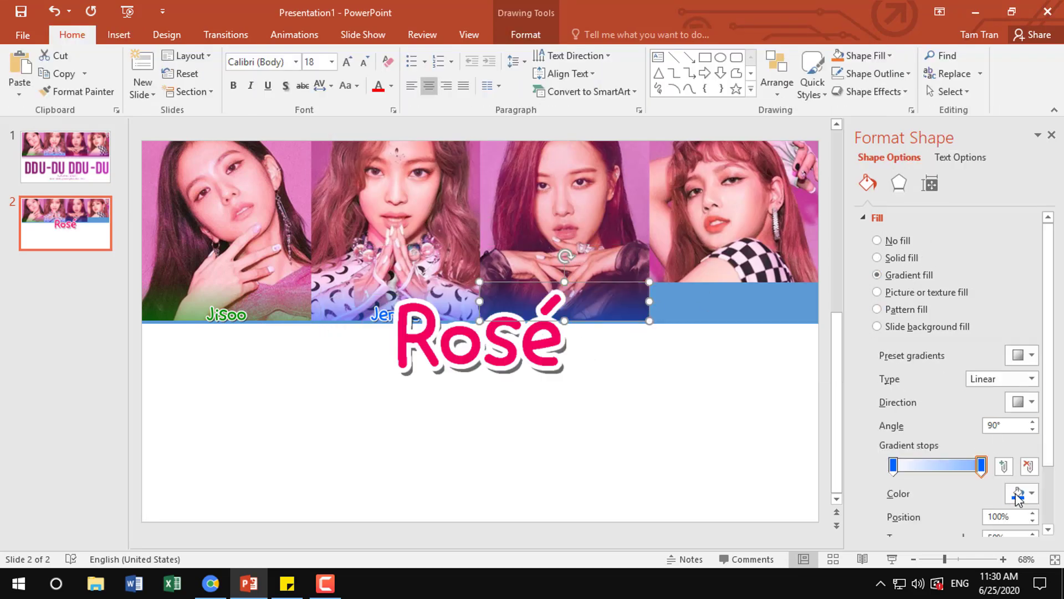
click(1030, 492)
click(953, 496)
click(544, 331)
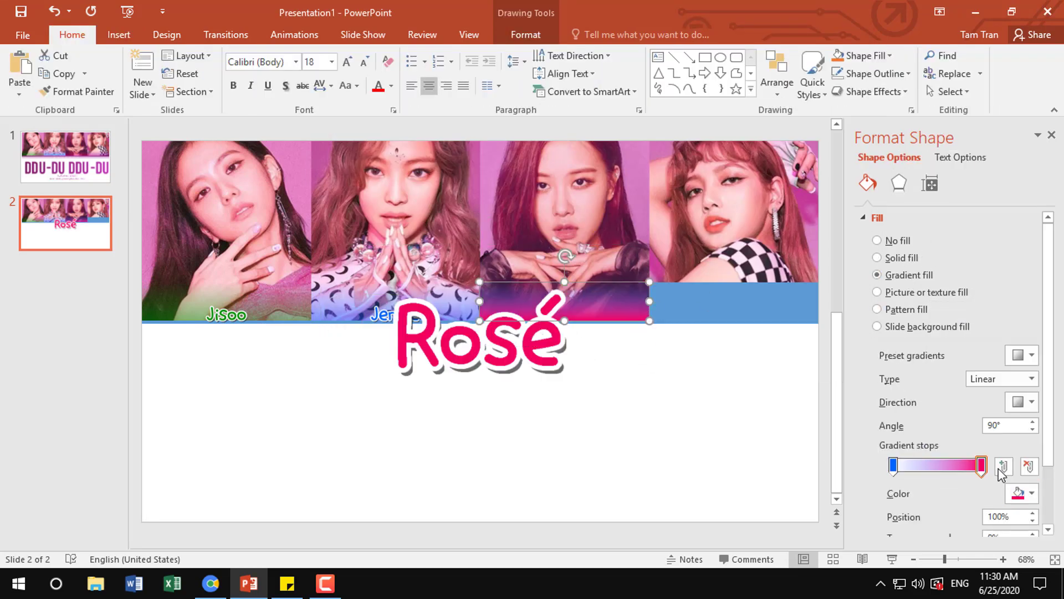
click(891, 466)
click(1017, 493)
click(940, 441)
scroll(951, 477, down, 2)
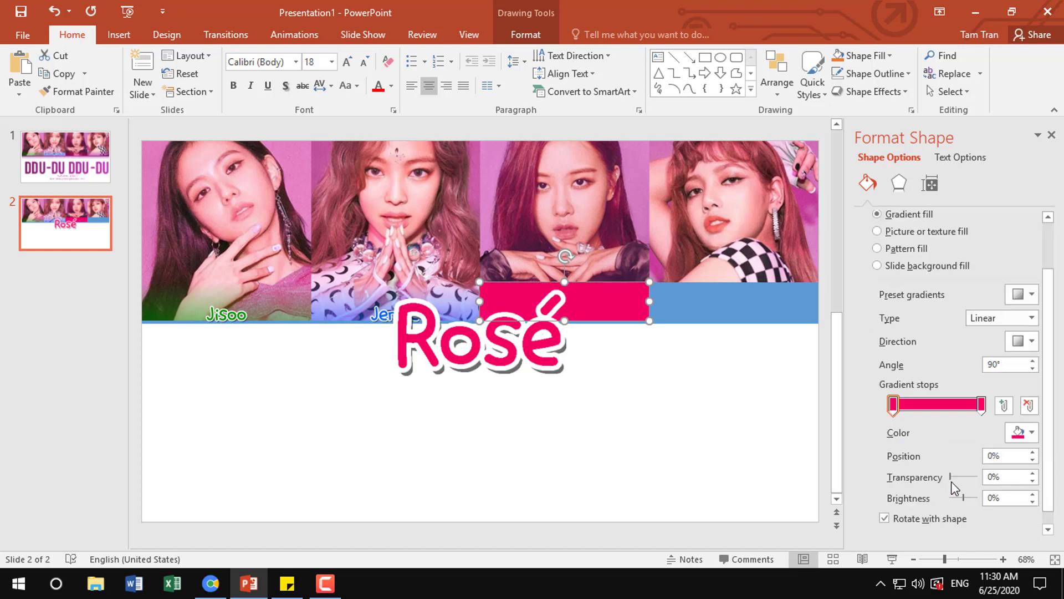
drag(951, 481, 966, 486)
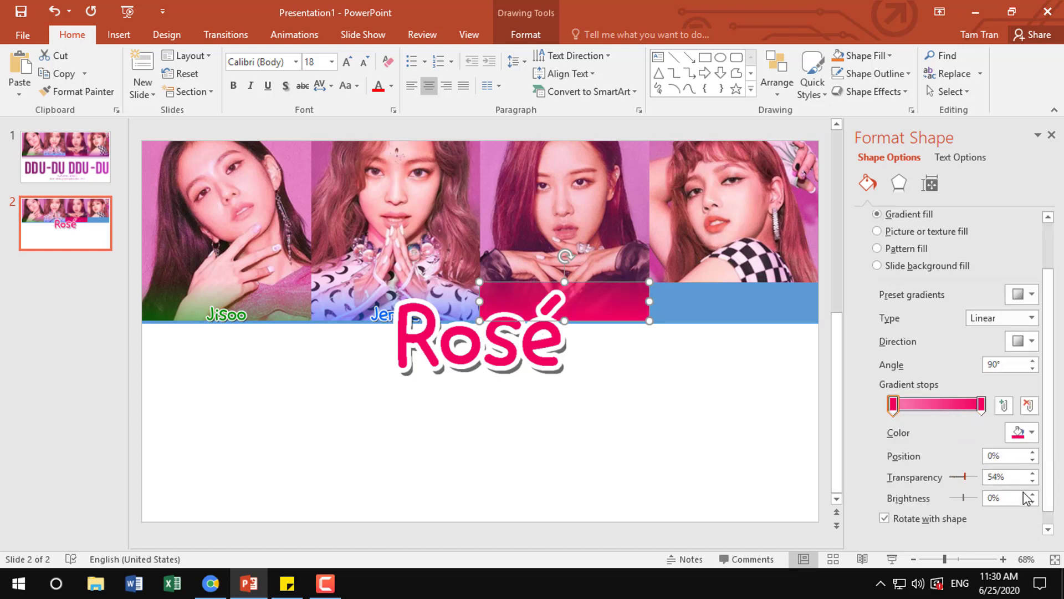
click(981, 405)
drag(950, 478, 965, 489)
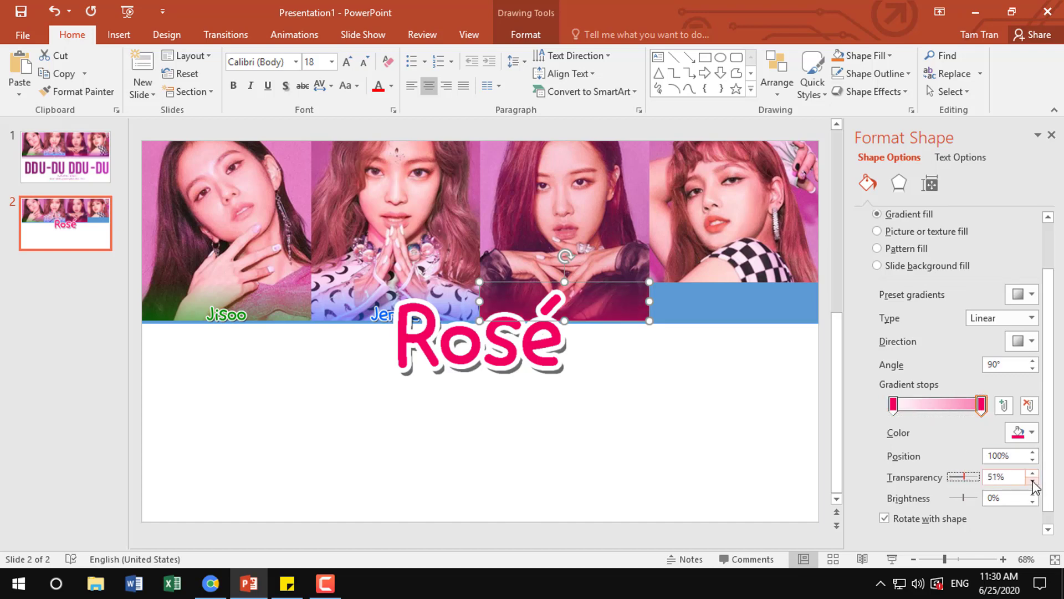
- Resize the Rosé label to 0.75" high and place it at the bottom of Rosé's photo
click(499, 388)
click(522, 34)
click(976, 61)
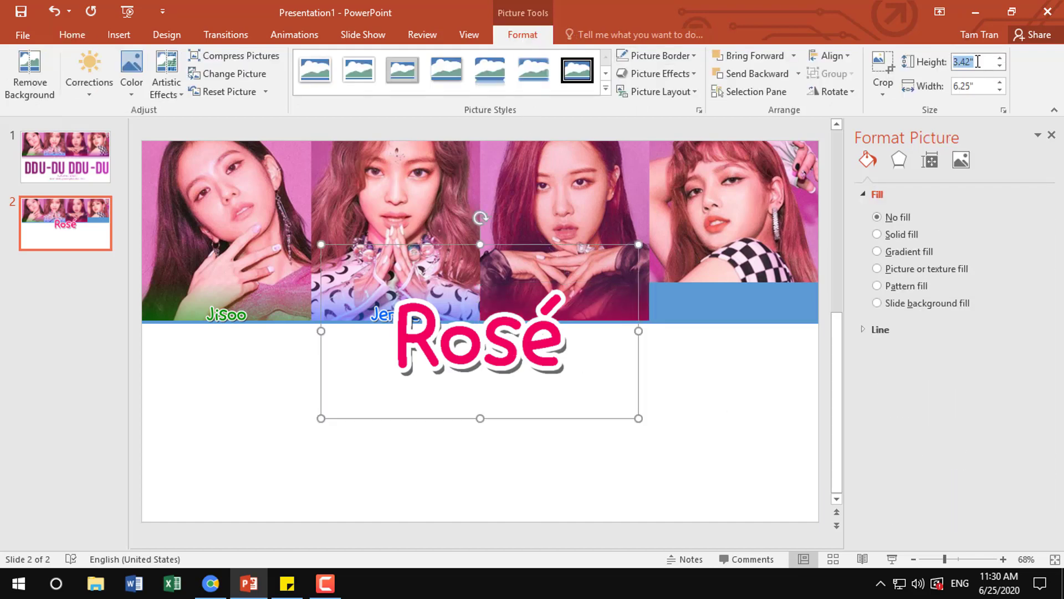
text(0.75)
key(Return)
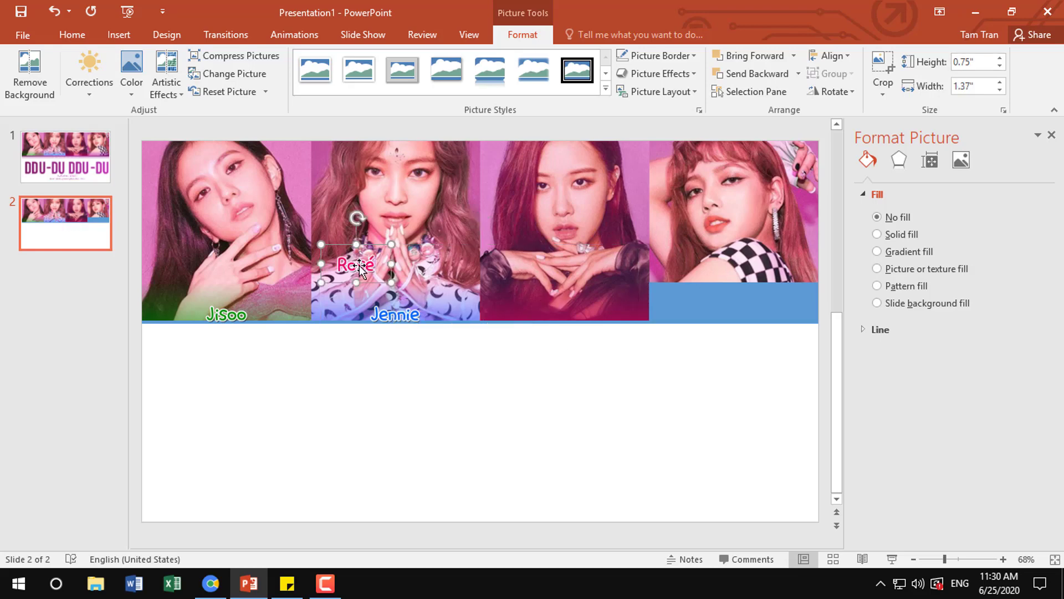
drag(355, 263, 564, 309)
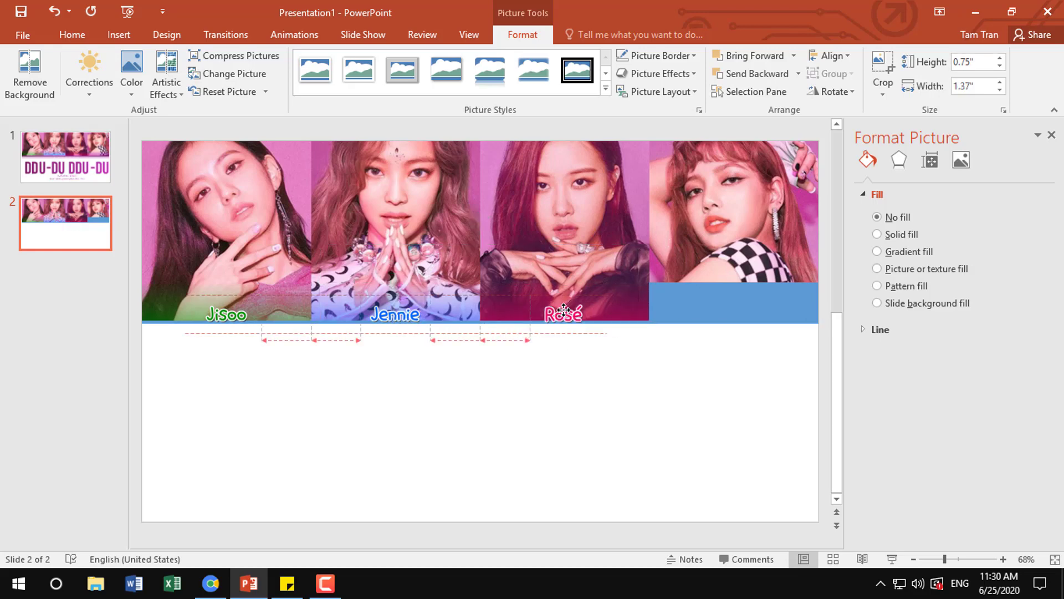
drag(565, 309, 564, 314)
click(119, 34)
- Insert the lisa name picture and give the bar under Lisa's photo a gradient with sampled purple end stop
click(115, 60)
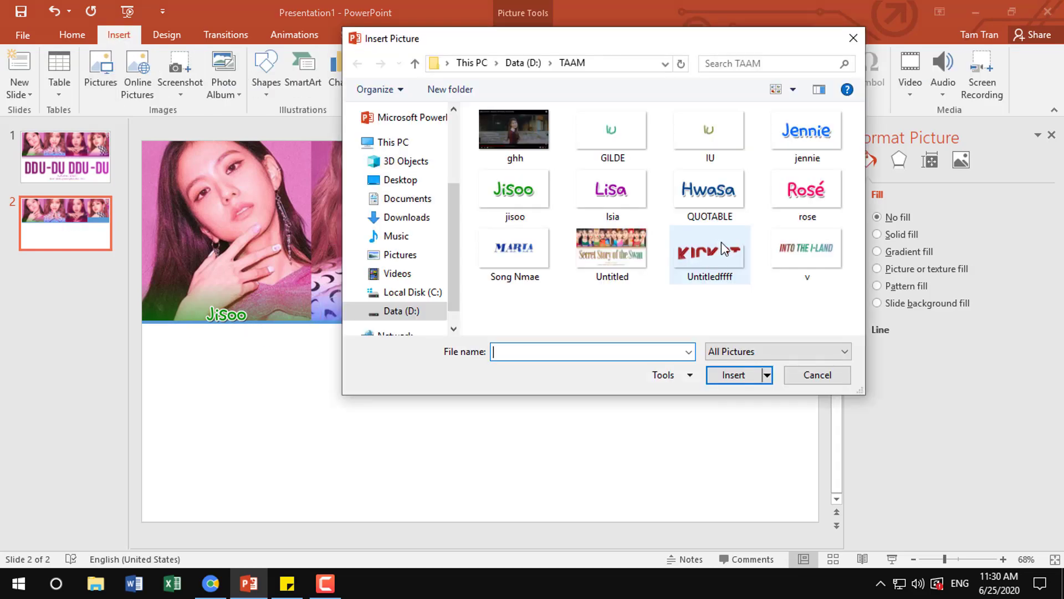
double_click(622, 221)
click(739, 320)
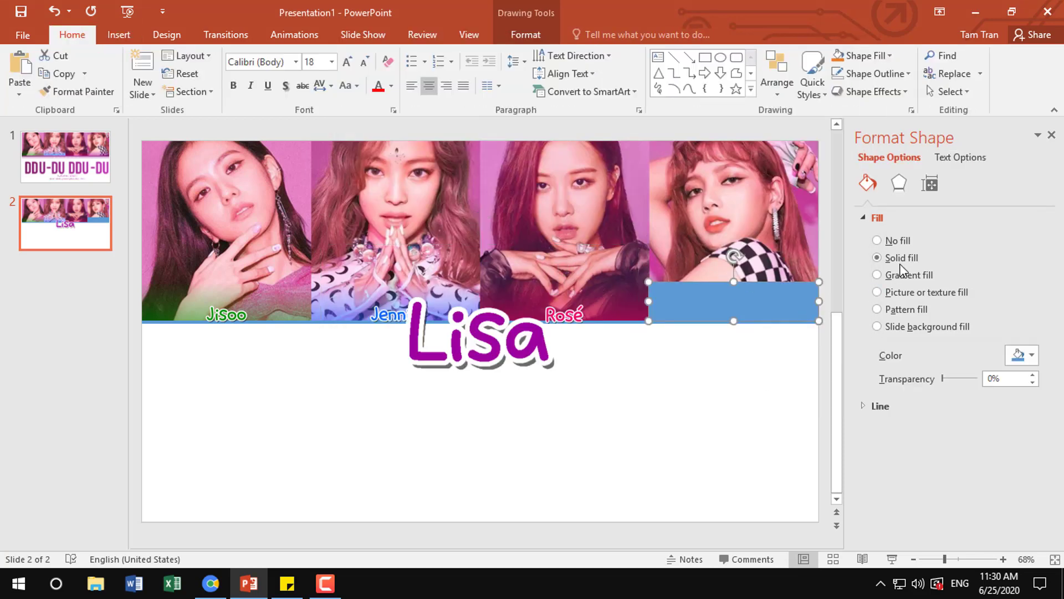
click(909, 275)
click(1019, 492)
click(955, 471)
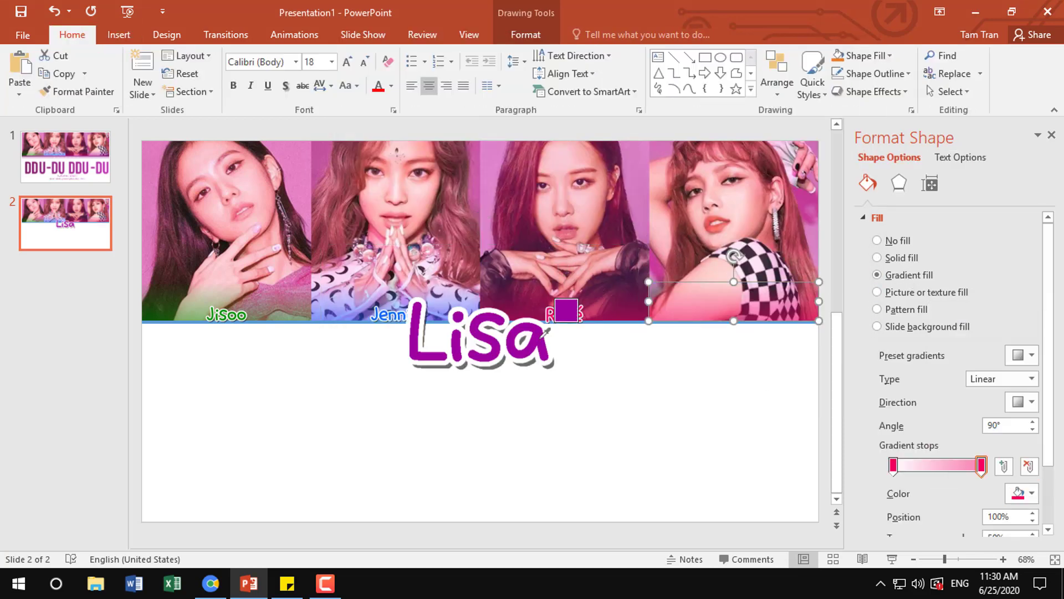
click(546, 332)
- Make the start stop the same purple and fully transparent, and the end stop half transparent
click(895, 467)
click(1018, 492)
click(899, 434)
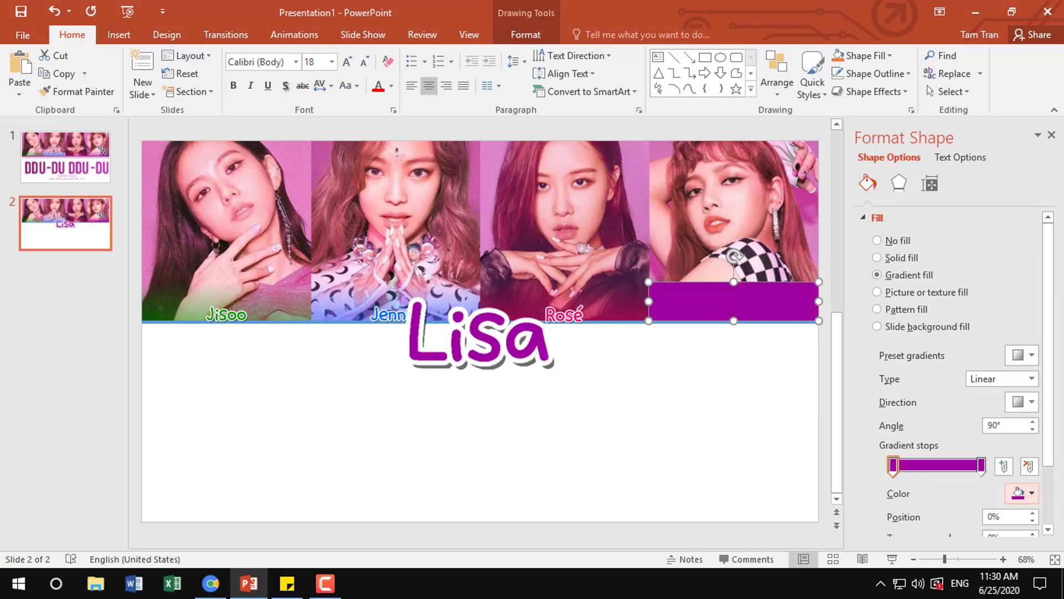
scroll(969, 443, down, 1)
click(979, 480)
click(979, 481)
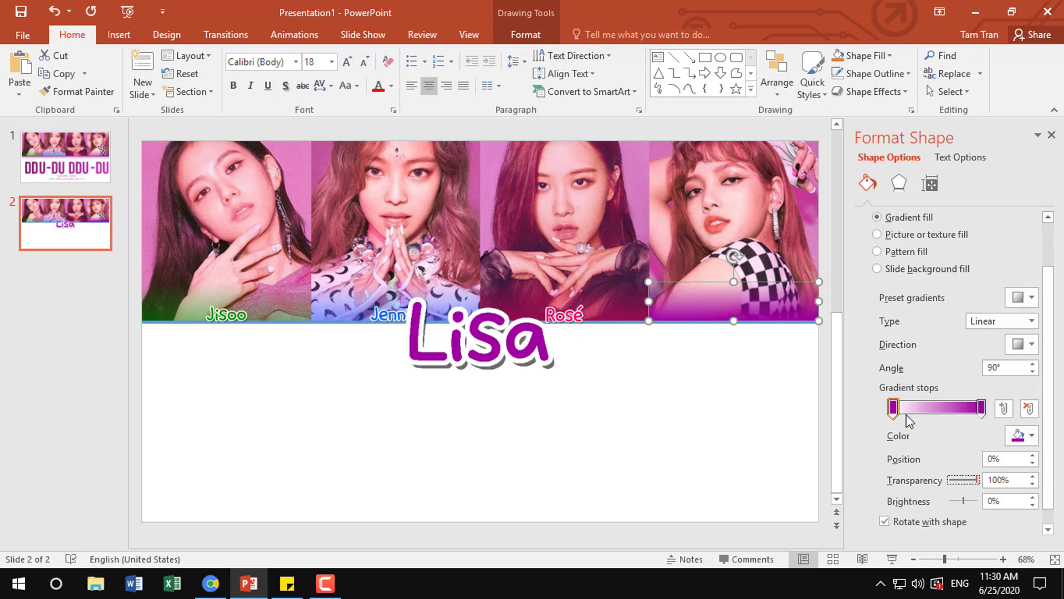
click(980, 408)
drag(960, 481, 964, 480)
- Resize the Lisa label to 0.75" high and place it at the bottom of Lisa's photo
click(397, 304)
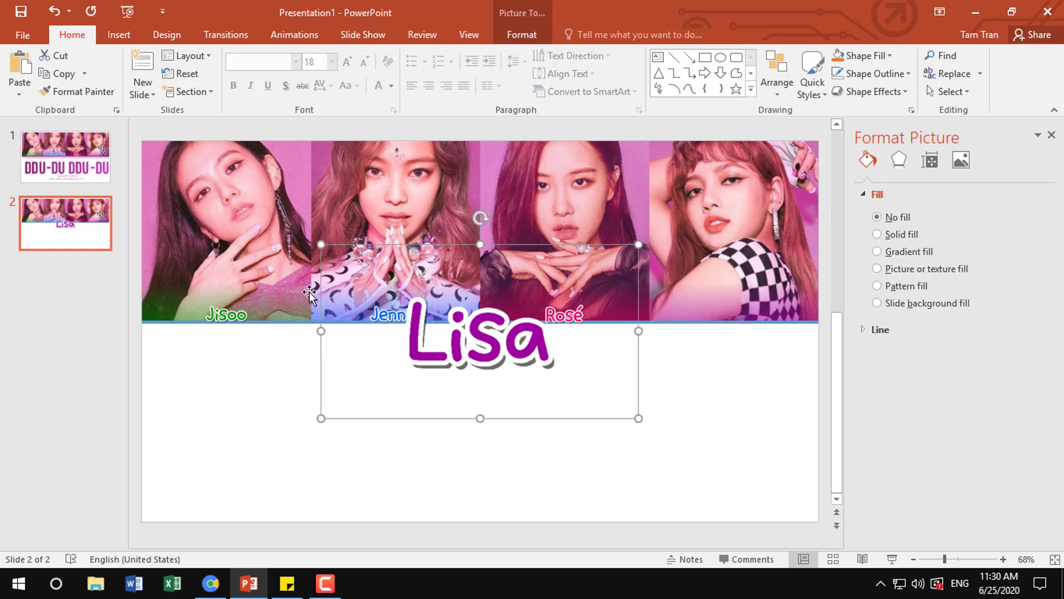
click(311, 293)
scroll(1040, 460, down, 1)
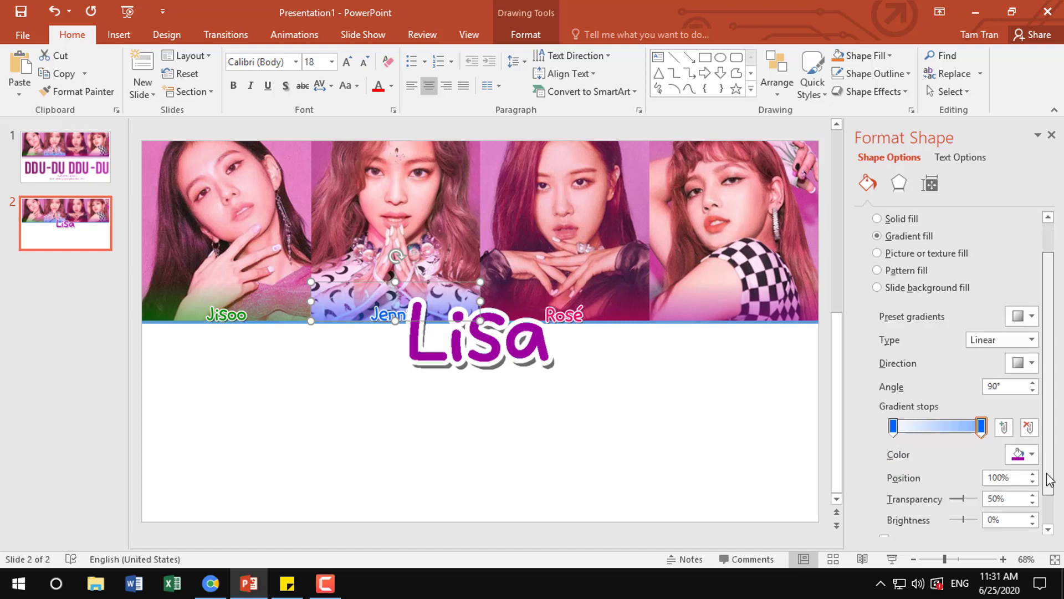
key(Tab)
key(Tab)
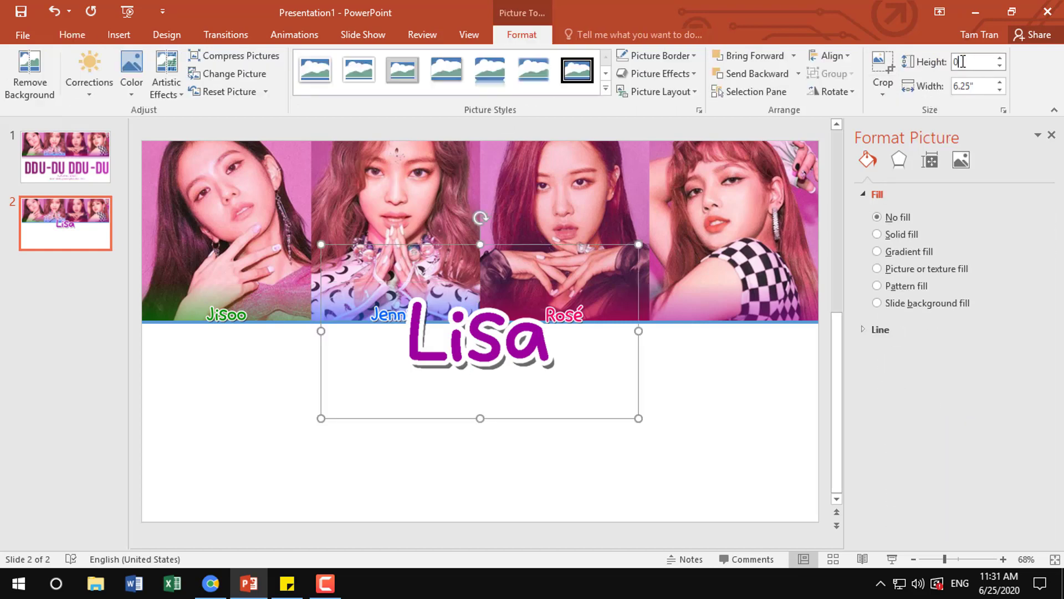
text(.75)
key(Return)
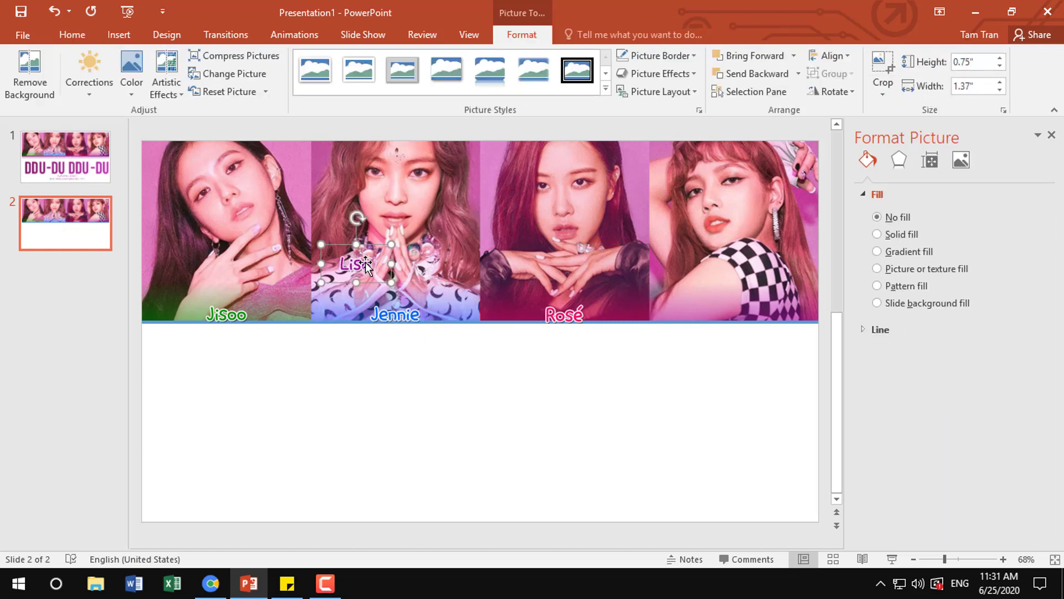
drag(369, 265, 752, 314)
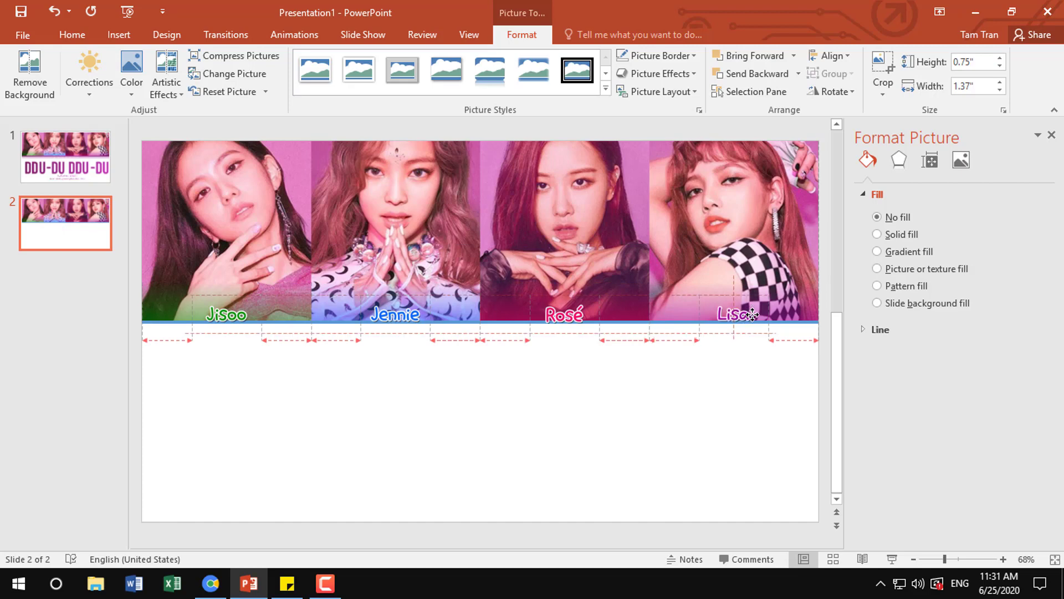
click(736, 386)
click(119, 34)
click(266, 82)
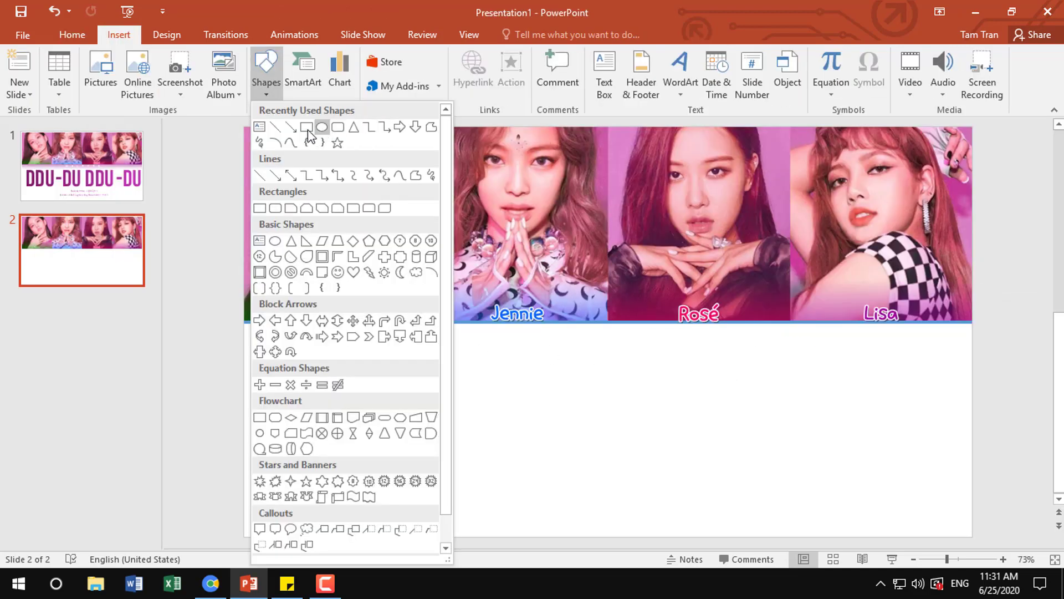
- Draw a wide rectangle band just below the photo strip and change its outline
click(360, 134)
drag(244, 323, 973, 362)
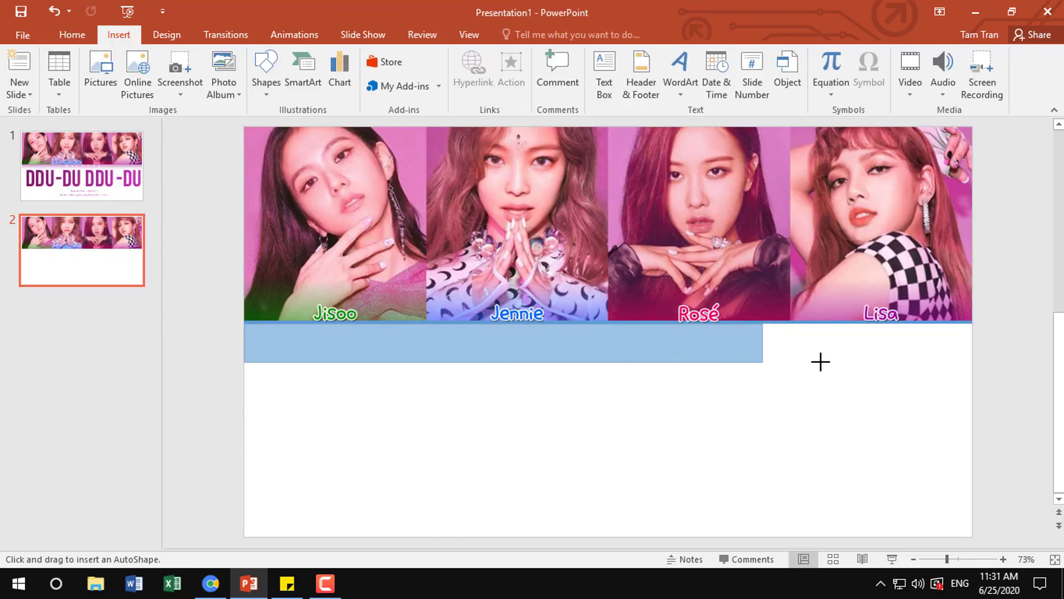
click(395, 73)
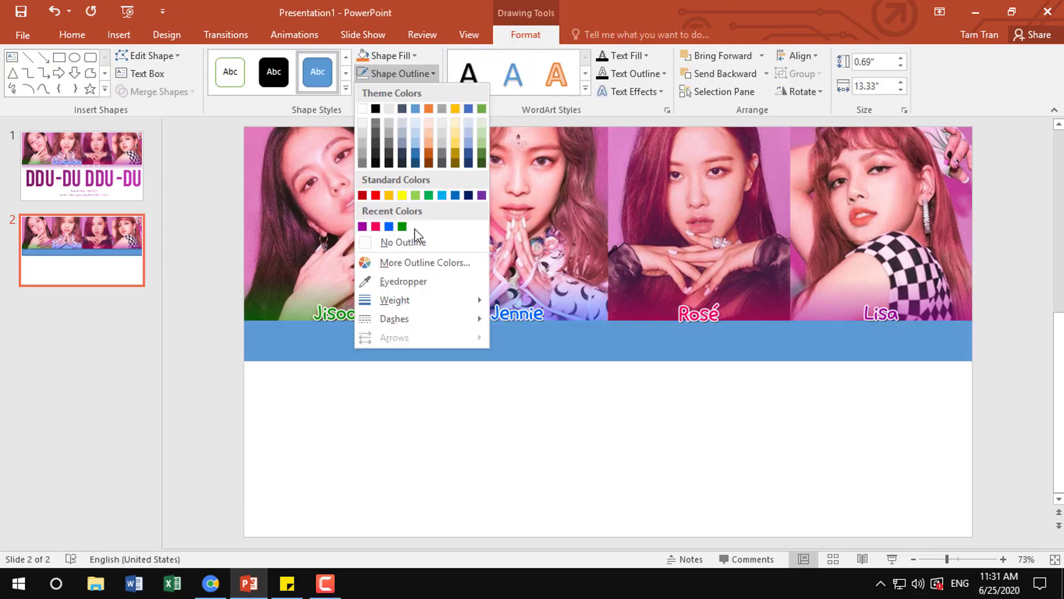
click(415, 229)
- On reference slide 1, narrow the title text box from the left and select the MELONEE band
click(118, 179)
click(255, 337)
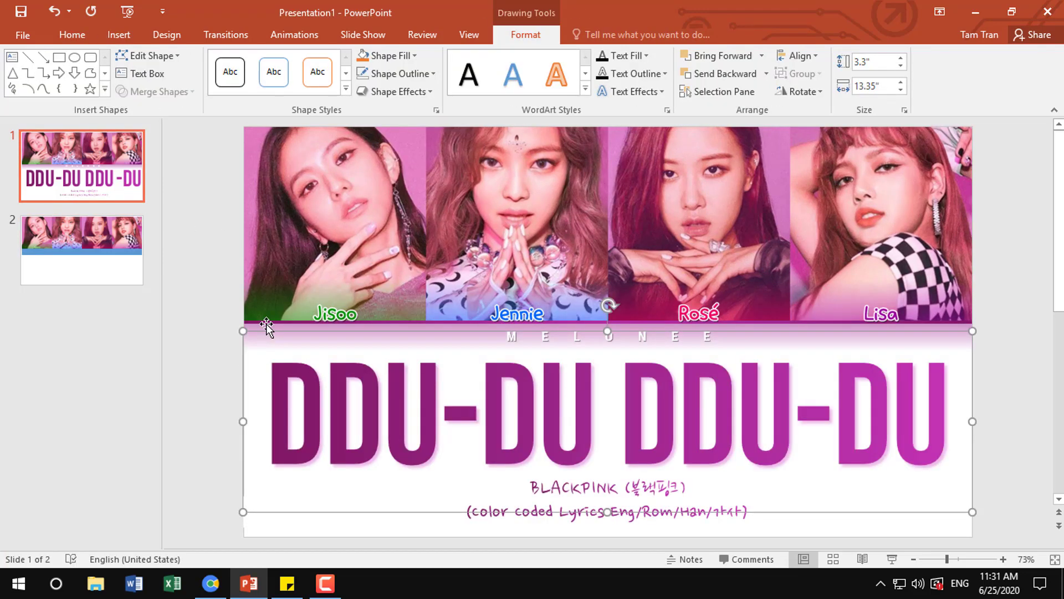
drag(243, 422, 394, 423)
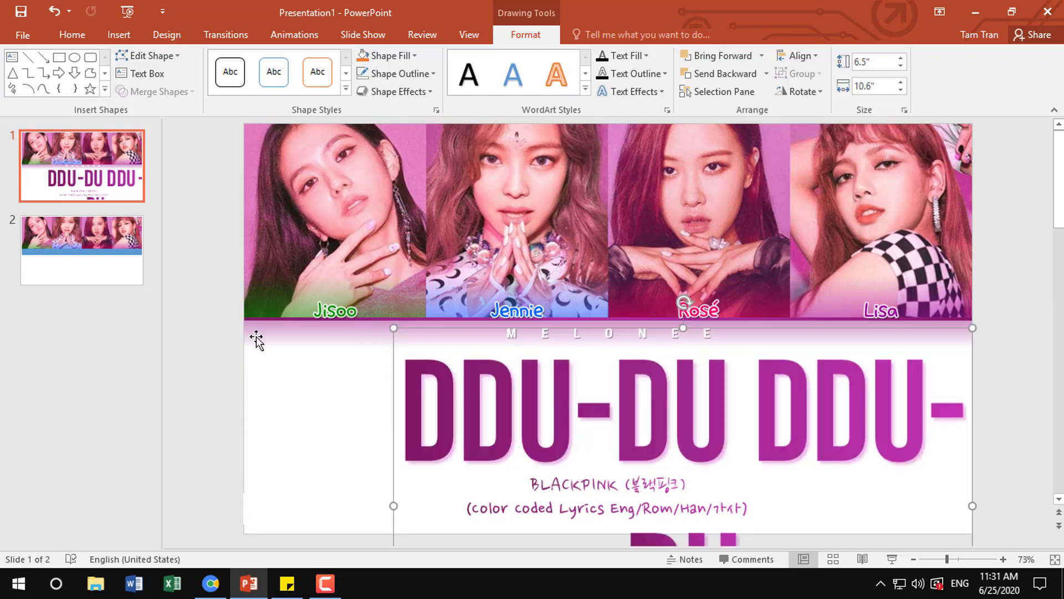
click(268, 334)
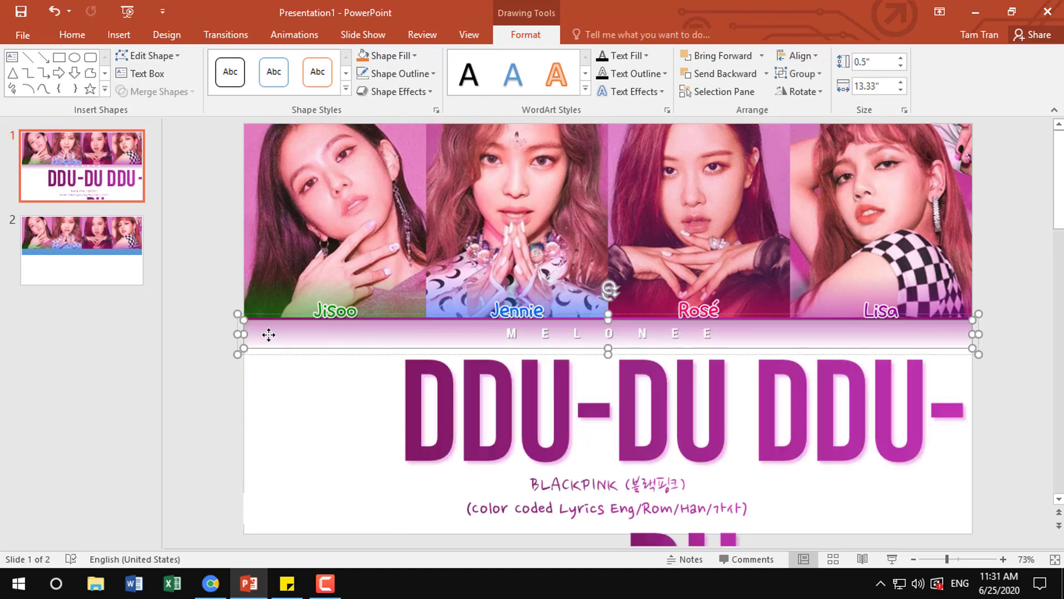
click(82, 269)
- Set the new blue band on slide 2 to 0.5" high
click(267, 348)
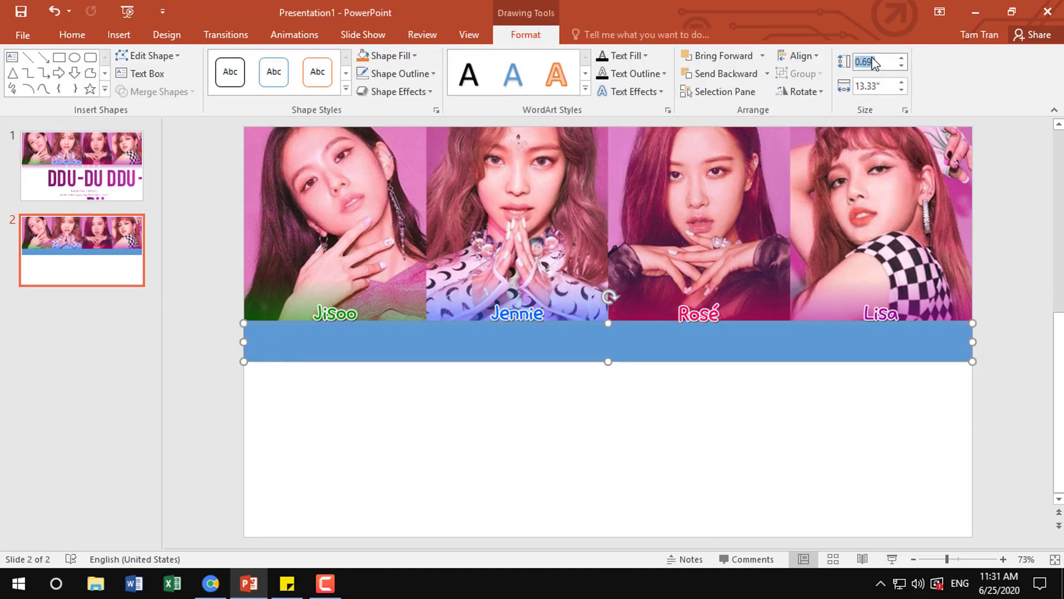
text(5)
key(Return)
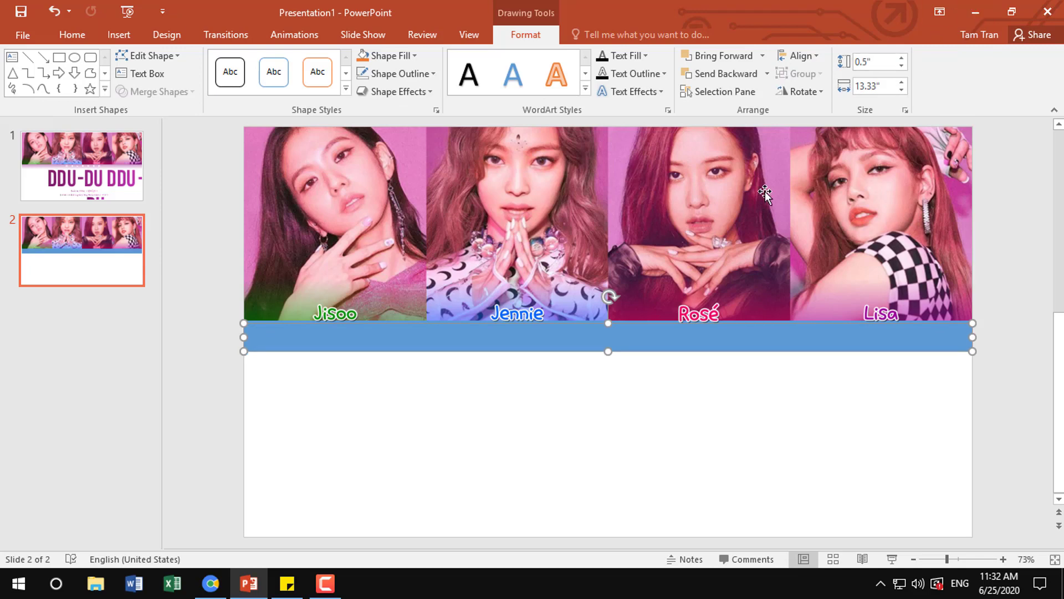
click(242, 338)
click(973, 342)
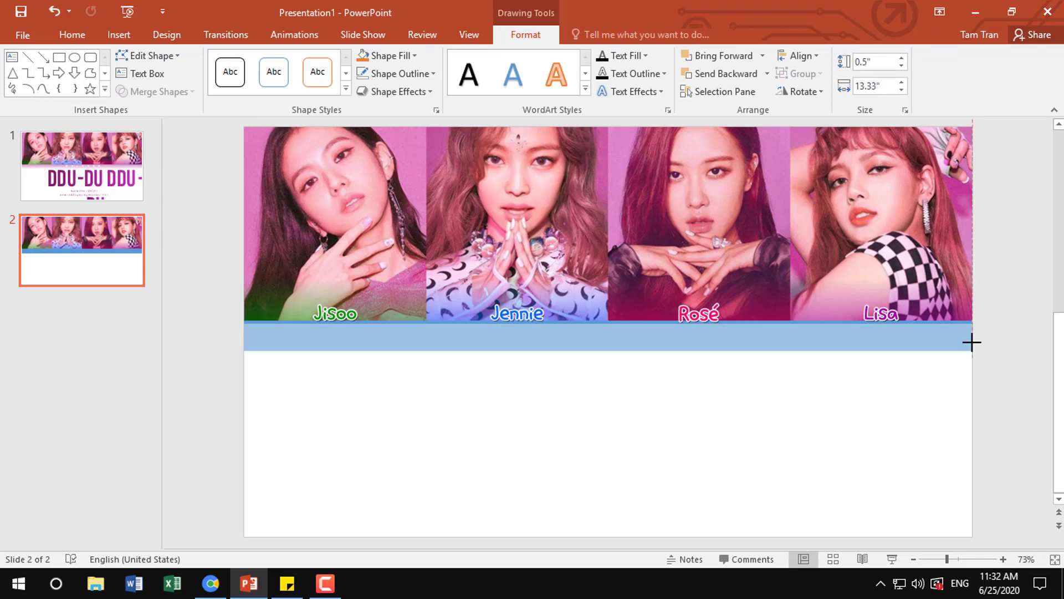
click(468, 388)
click(299, 340)
click(437, 111)
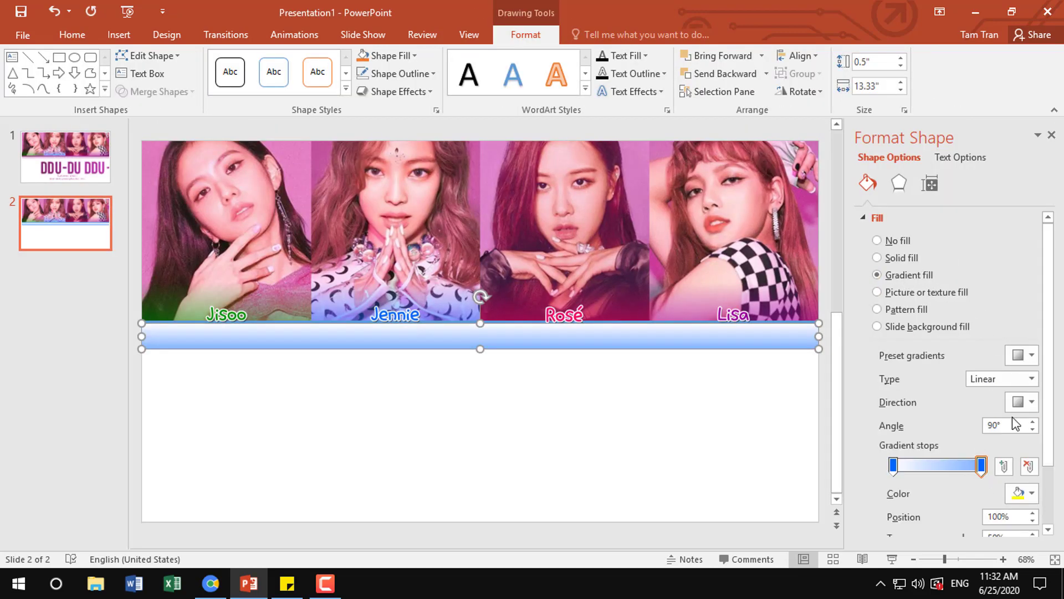
- Give the band a purple end stop and a custom magenta start stop
click(1030, 493)
click(935, 444)
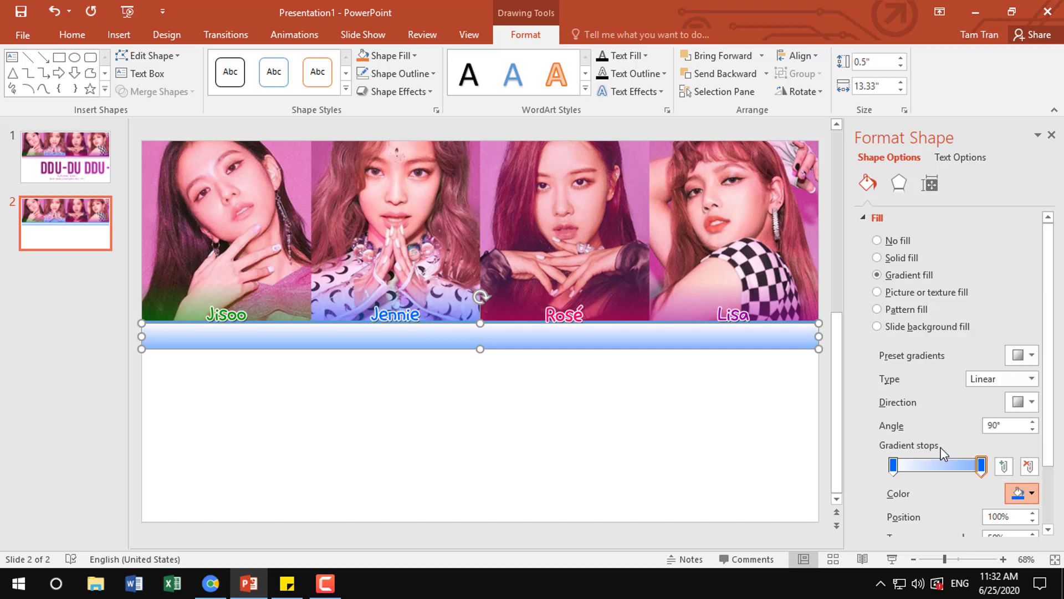
click(893, 464)
click(1030, 493)
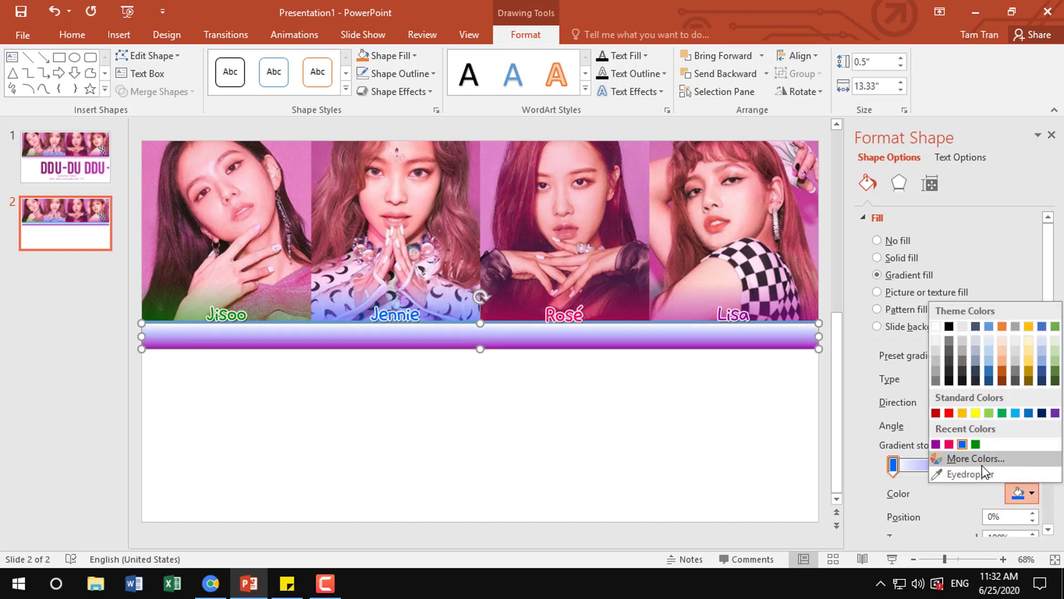
click(943, 458)
click(483, 154)
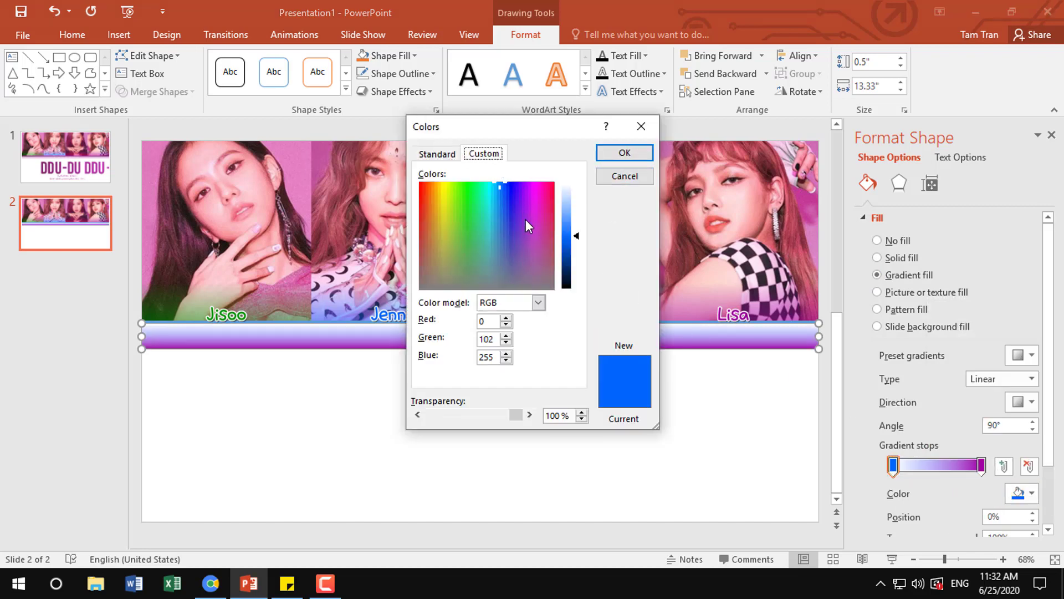
drag(503, 205, 536, 213)
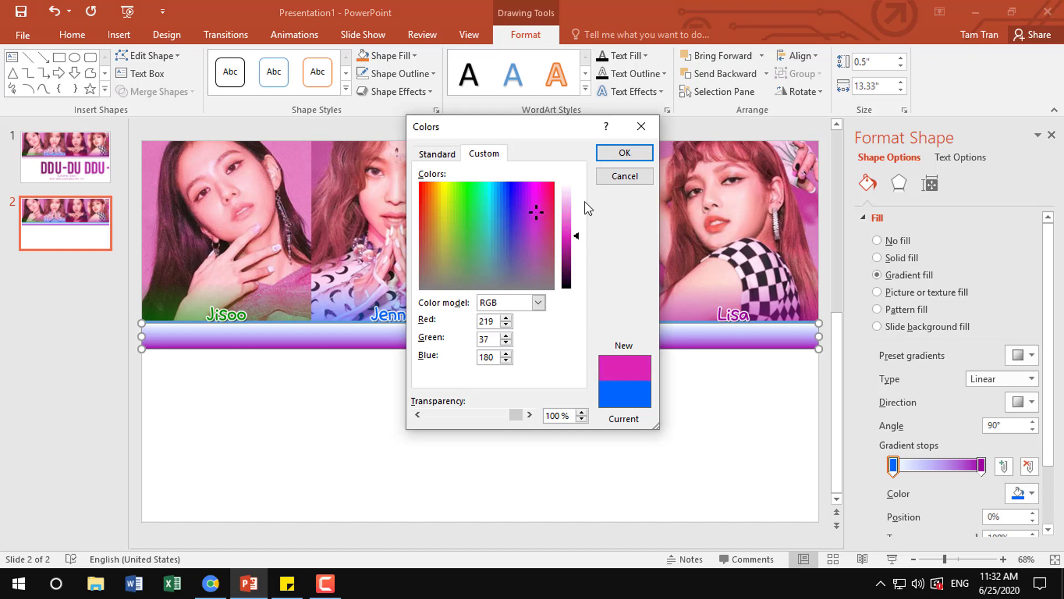
click(624, 152)
- Apply lighter pinks from Recent Colors to the end and start gradient stops
click(982, 464)
click(1023, 493)
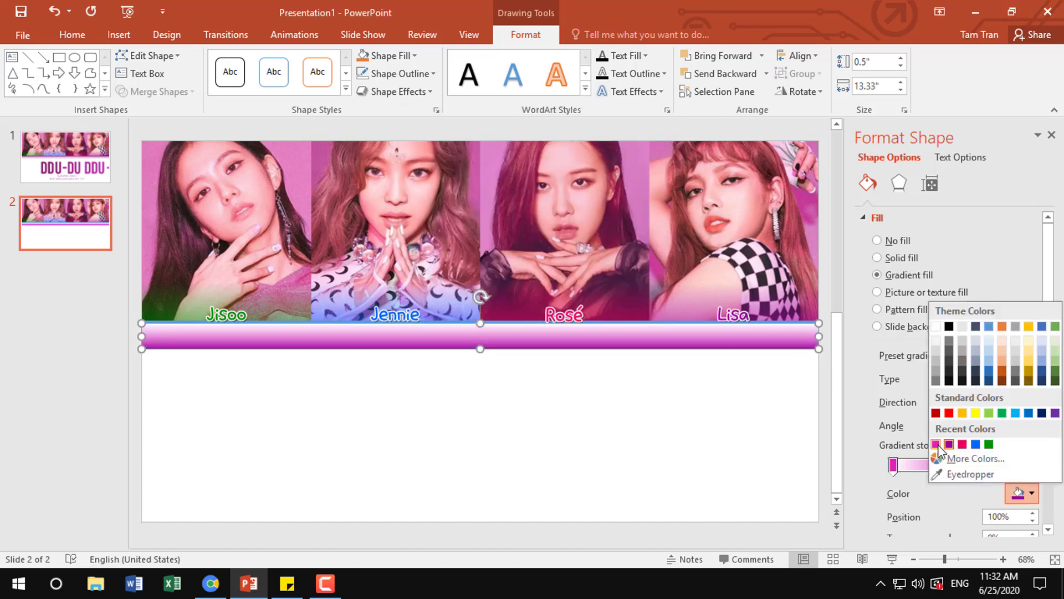
click(884, 442)
scroll(1045, 440, down, 1)
click(892, 431)
click(1023, 460)
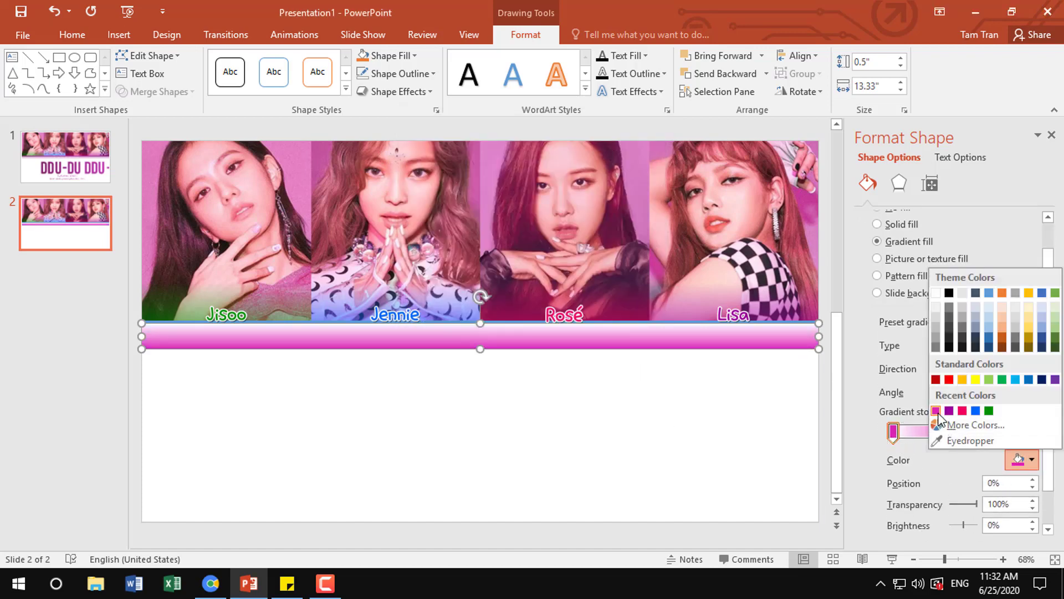
click(938, 416)
- Make the start stop 45% transparent and fade the end stop out to white
click(981, 432)
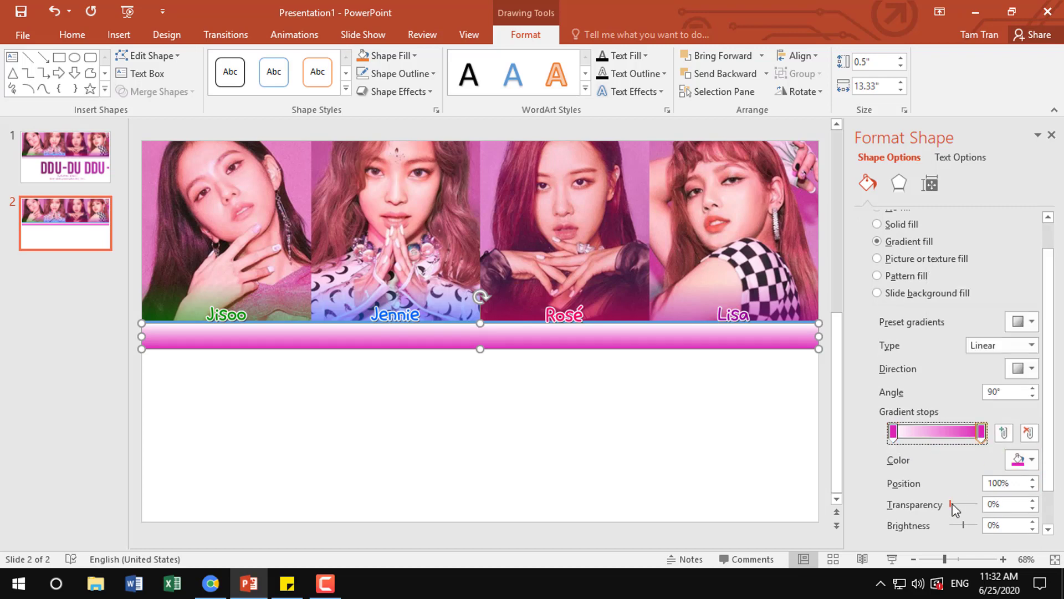
click(889, 437)
drag(979, 504, 962, 504)
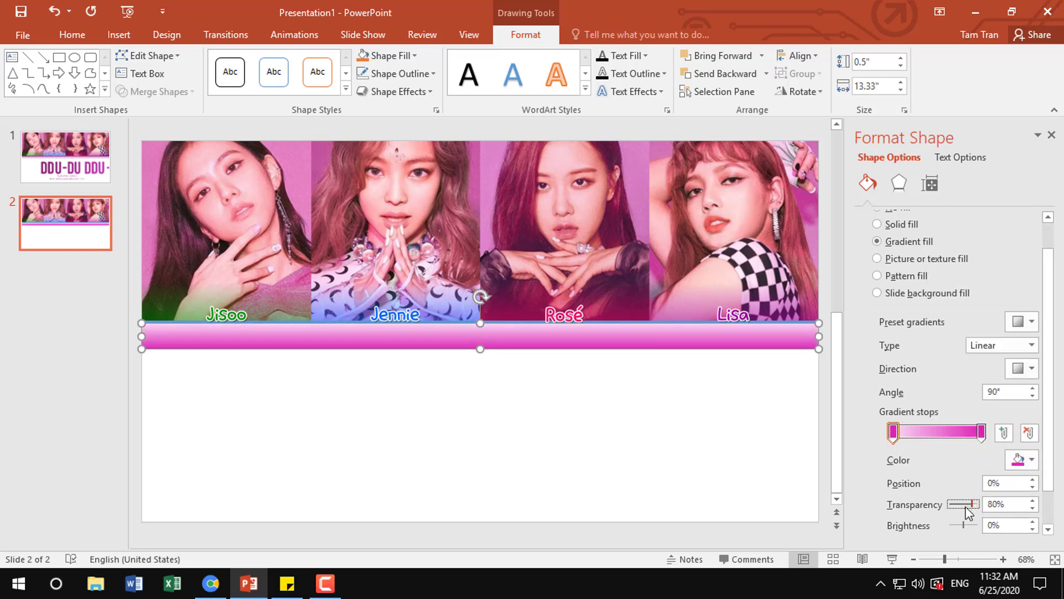
click(1033, 500)
click(981, 435)
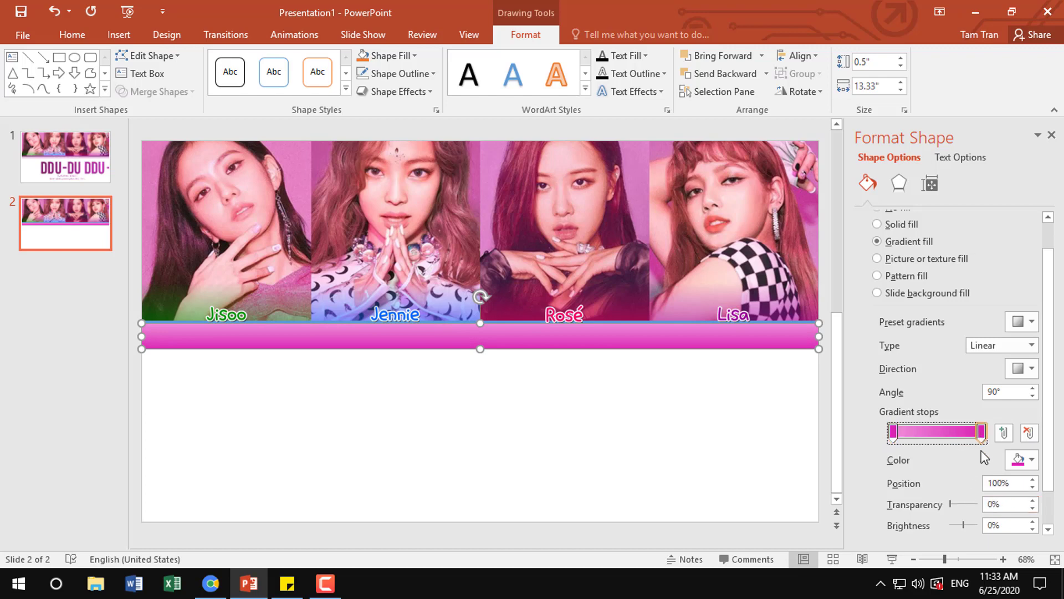
drag(953, 504, 979, 504)
click(571, 450)
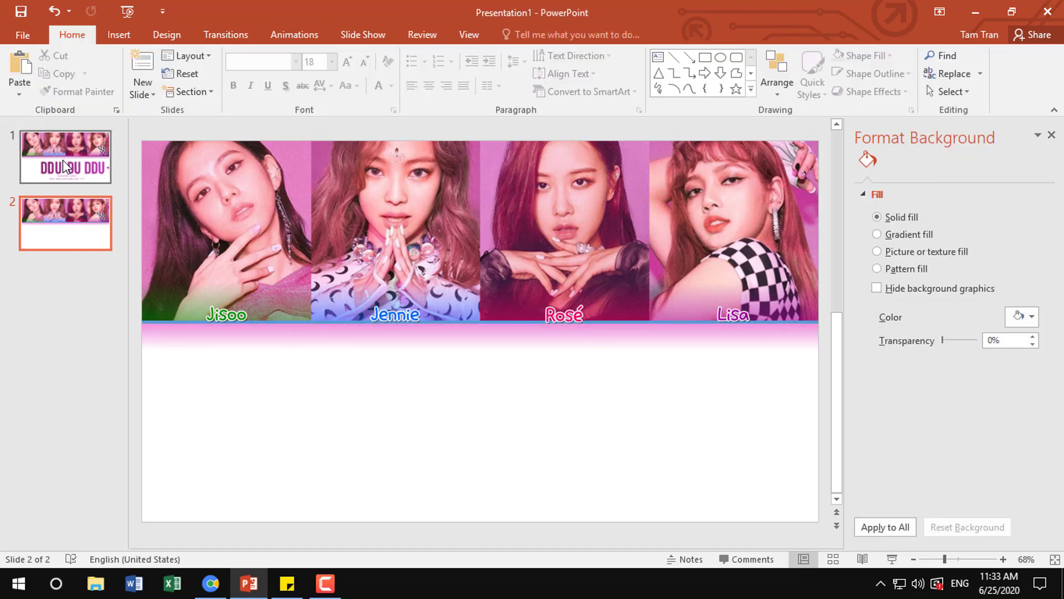
- Add a text box across the pink strip reading widely spaced 'M E L O N E E', centred
click(119, 34)
click(604, 72)
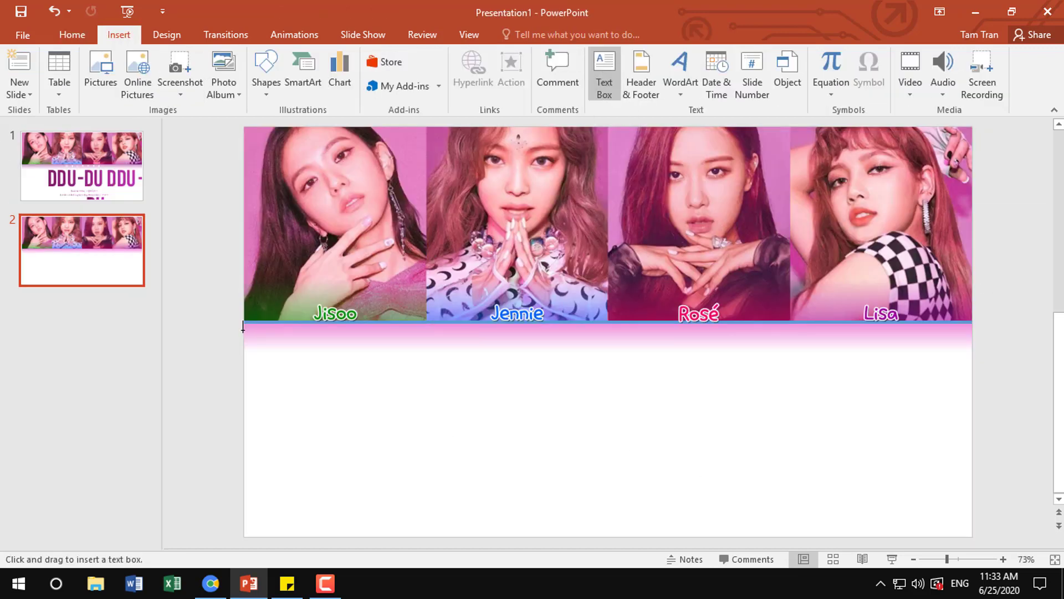
drag(244, 333, 971, 366)
text(M)
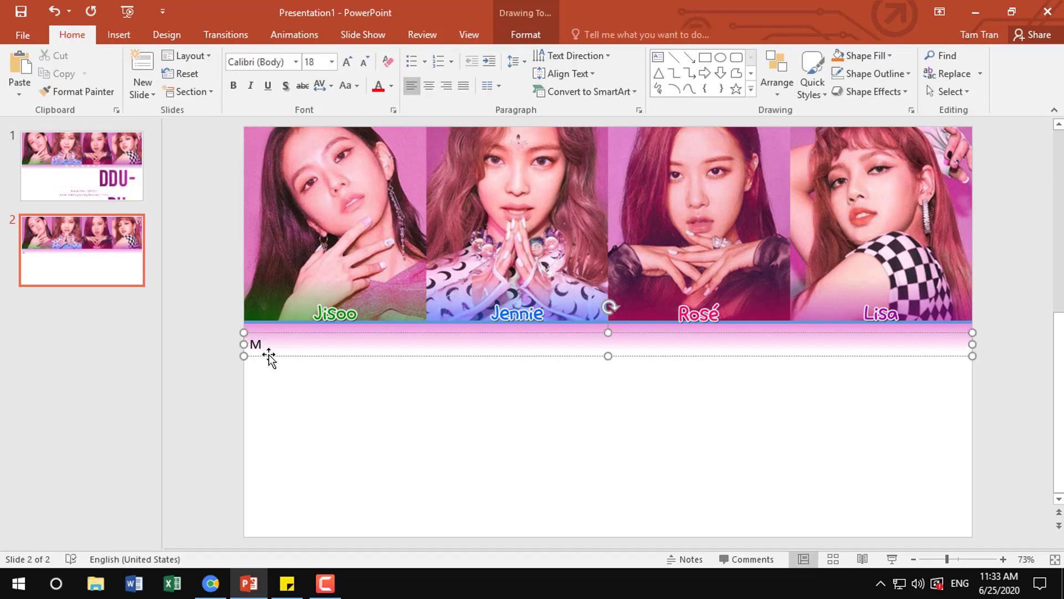
text(         E)
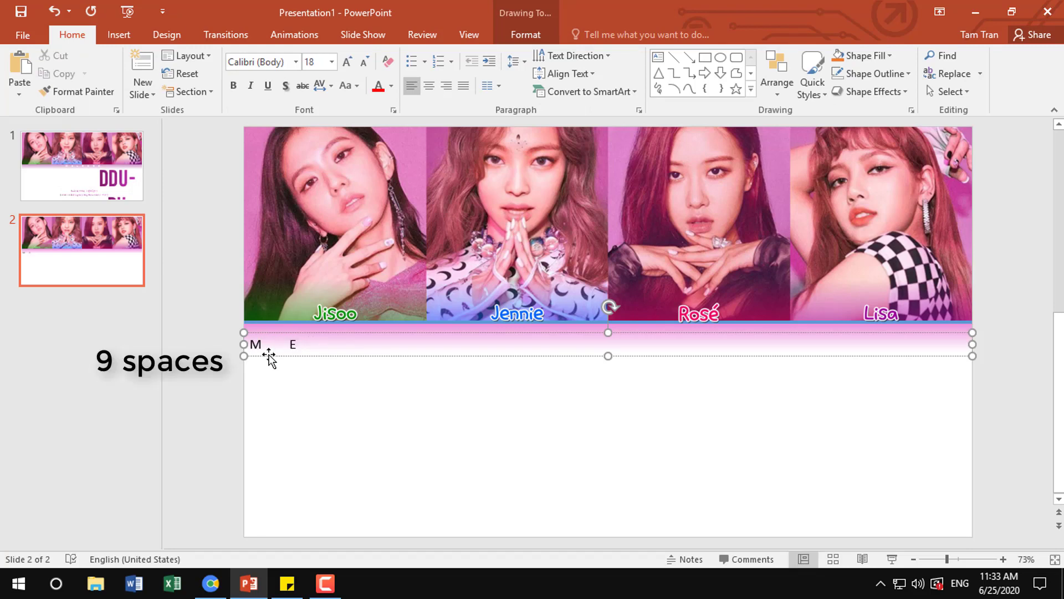
text(         L         O      )
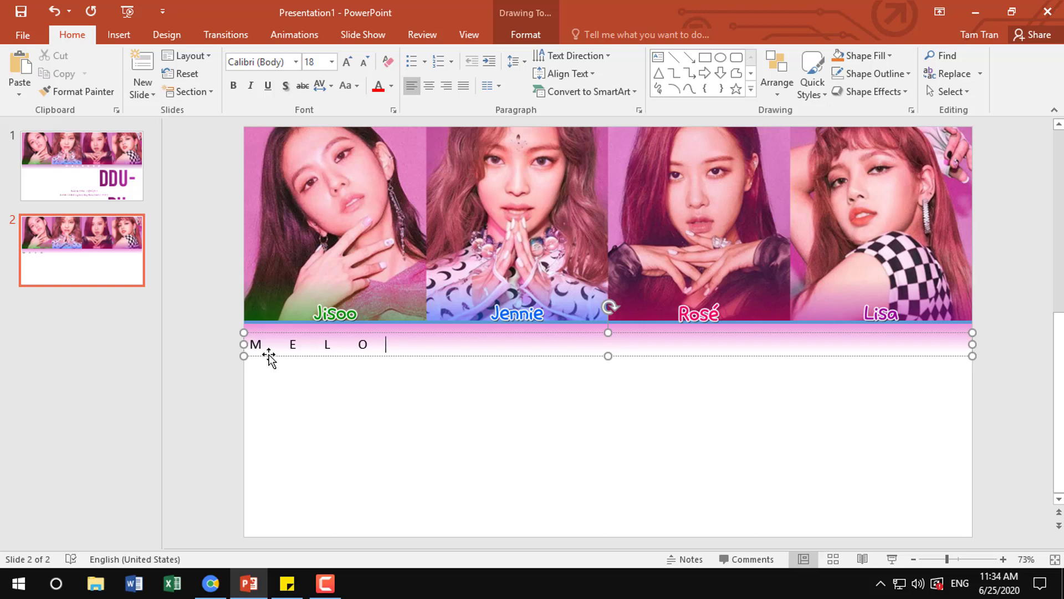
text(   N         )
text(E         E)
click(488, 353)
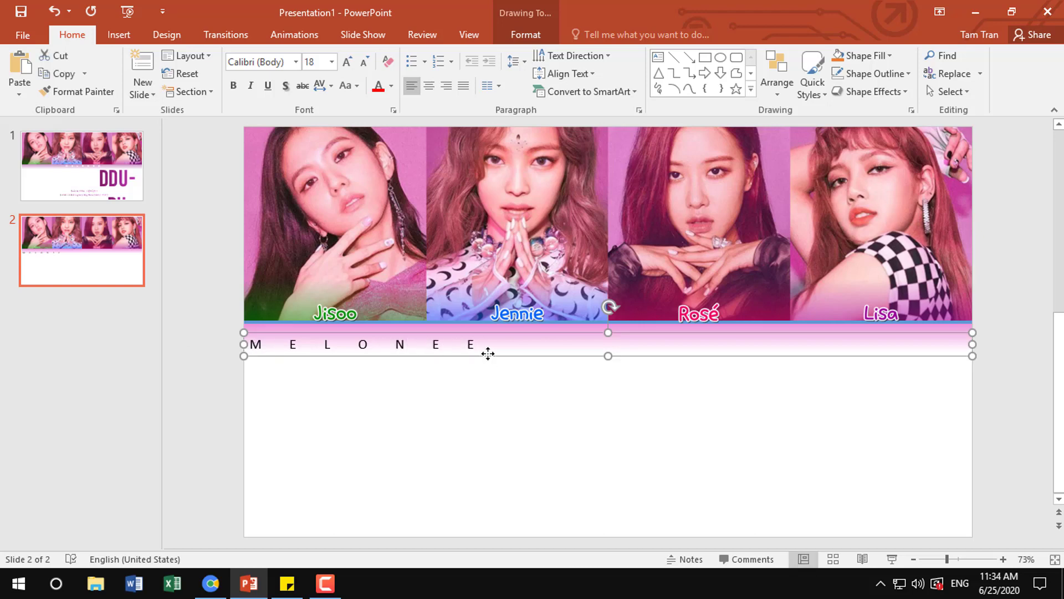
click(429, 85)
- Set MELONEE in Roboto Condensed and nudge it slightly upward
click(261, 63)
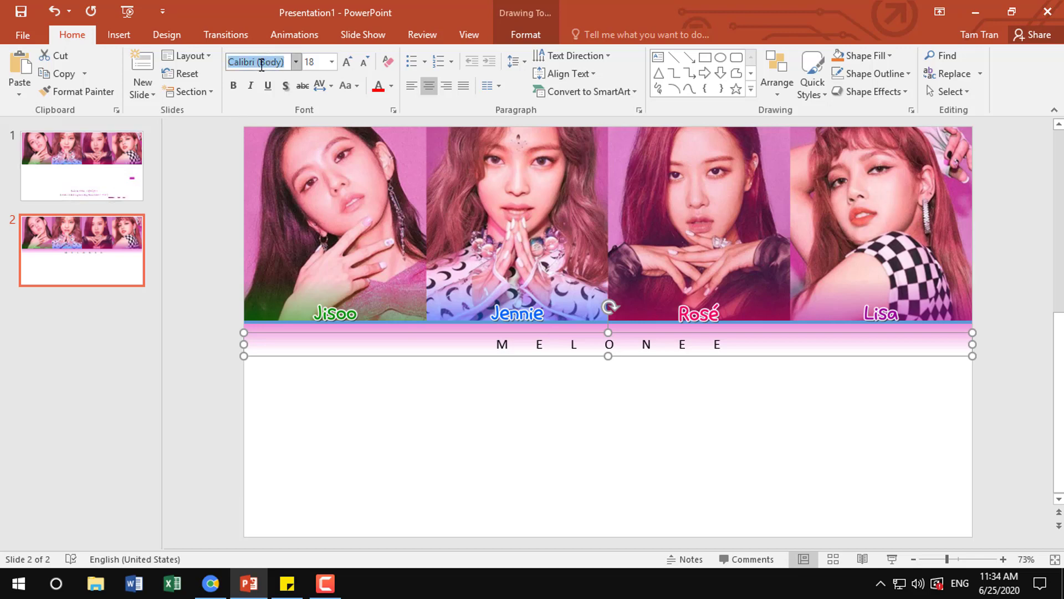
text(Roboto Conder)
key(Return)
click(744, 353)
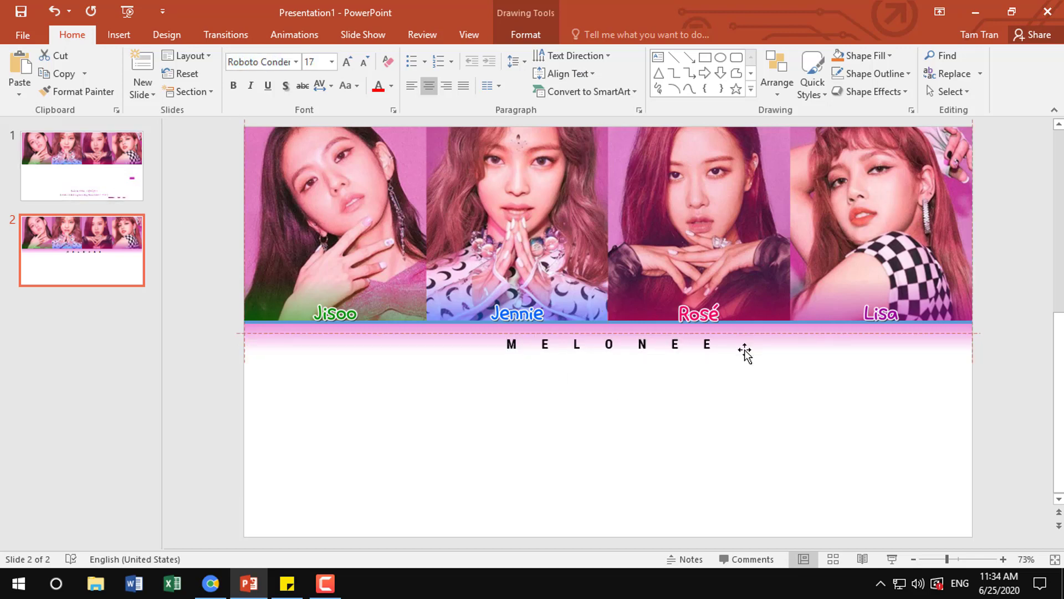
drag(744, 353, 744, 346)
- Make the MELONEE letters white and give them a drop shadow preset
click(391, 86)
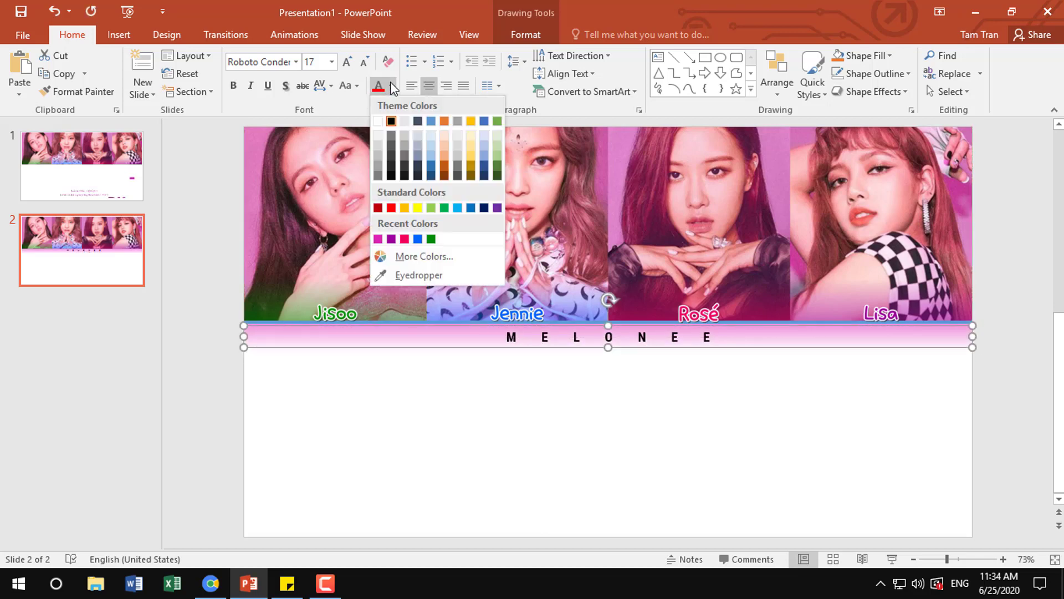
click(378, 121)
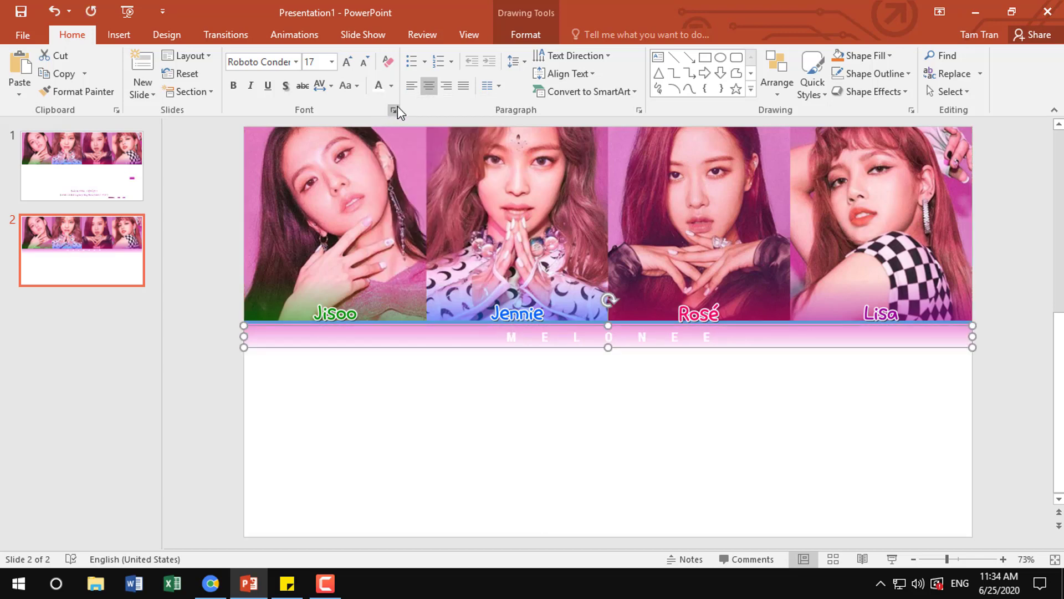
scroll(571, 72, down, 8)
click(667, 110)
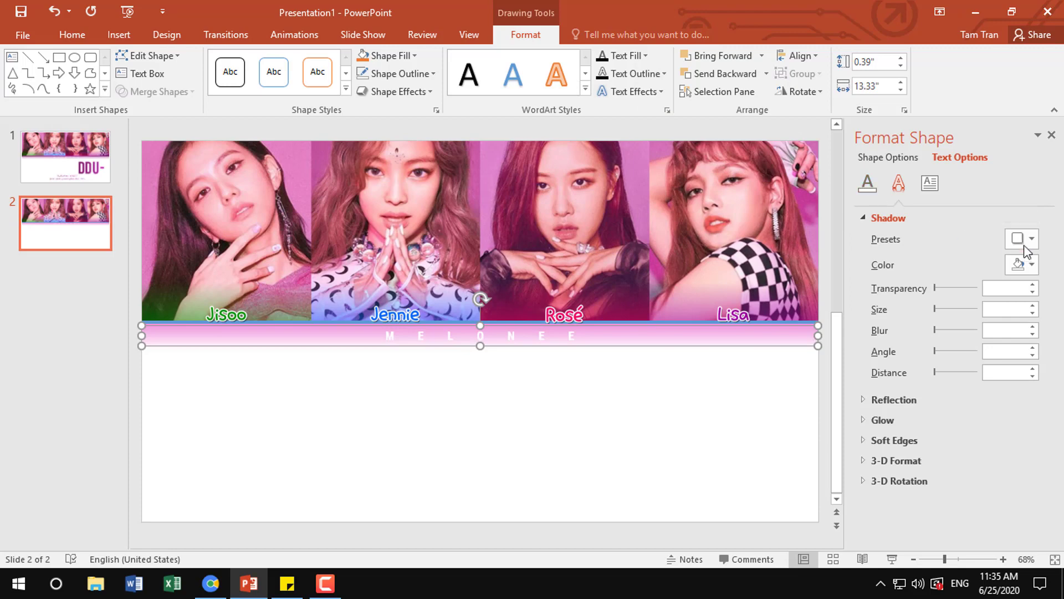
click(90, 40)
click(282, 87)
- On slide 1, drag the DDU-DU DDU-DU title box wider so it fits one line
click(76, 171)
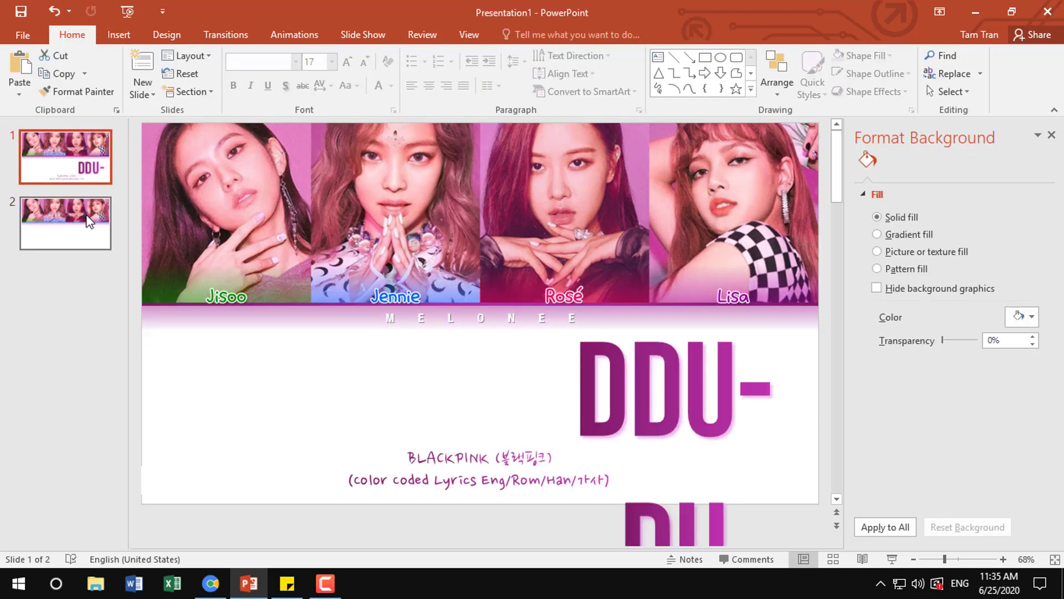
click(89, 221)
click(66, 157)
click(661, 450)
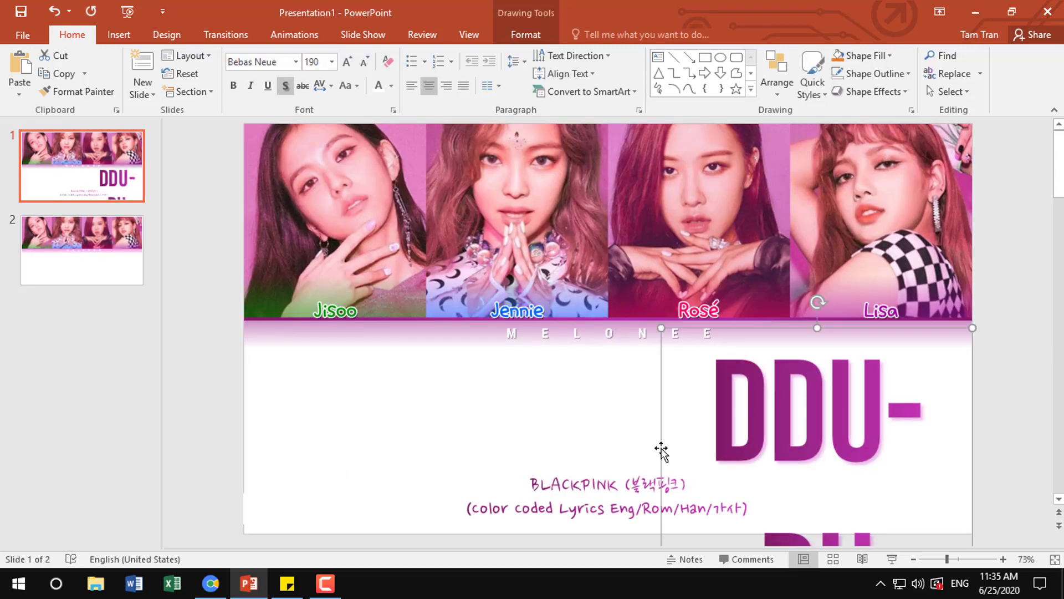
scroll(689, 502, down, 3)
drag(658, 528, 242, 475)
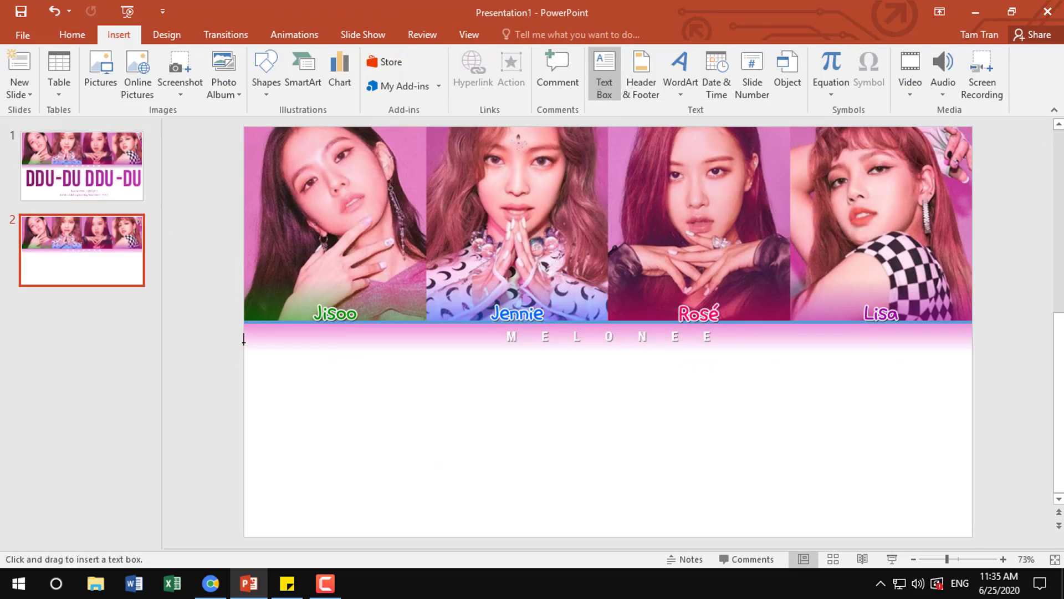
- Draw a wide text box below the MELONEE strip with centred 'DDU-DU DDU-DU' at size 190
drag(244, 346, 972, 476)
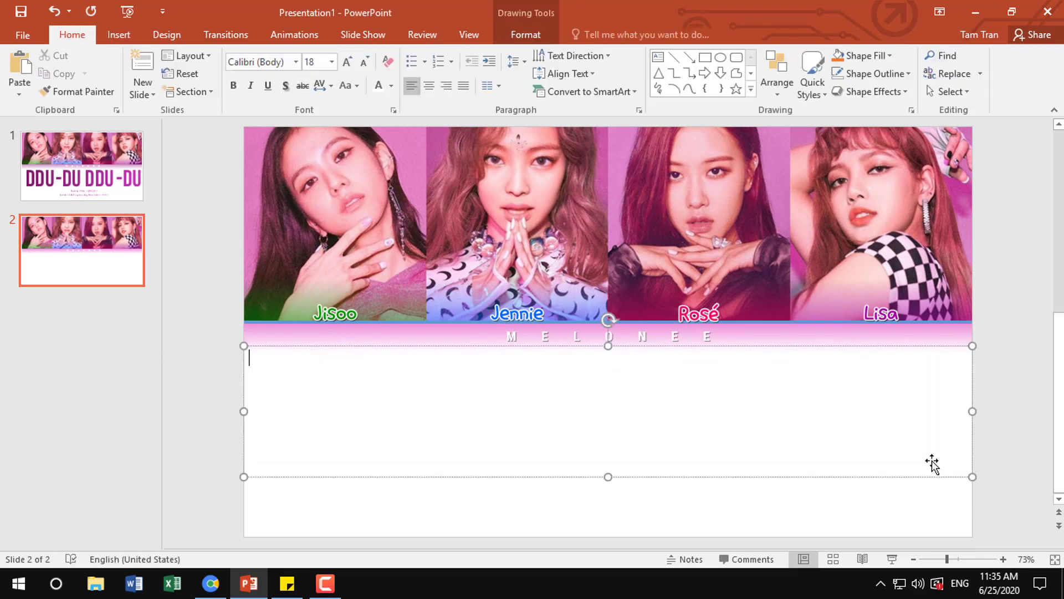
text(DDU-)
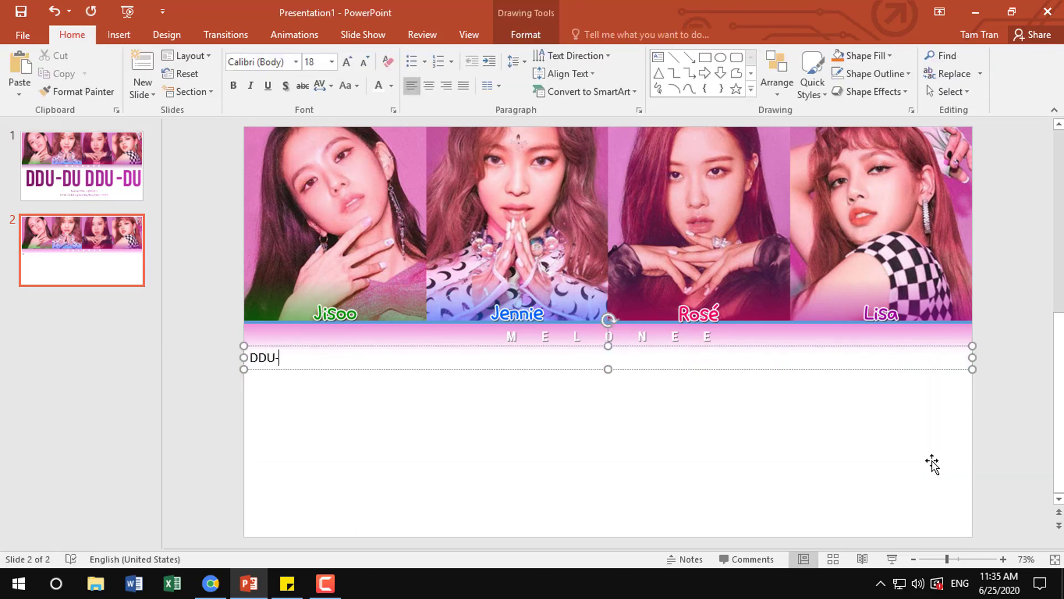
text(DU DDU)
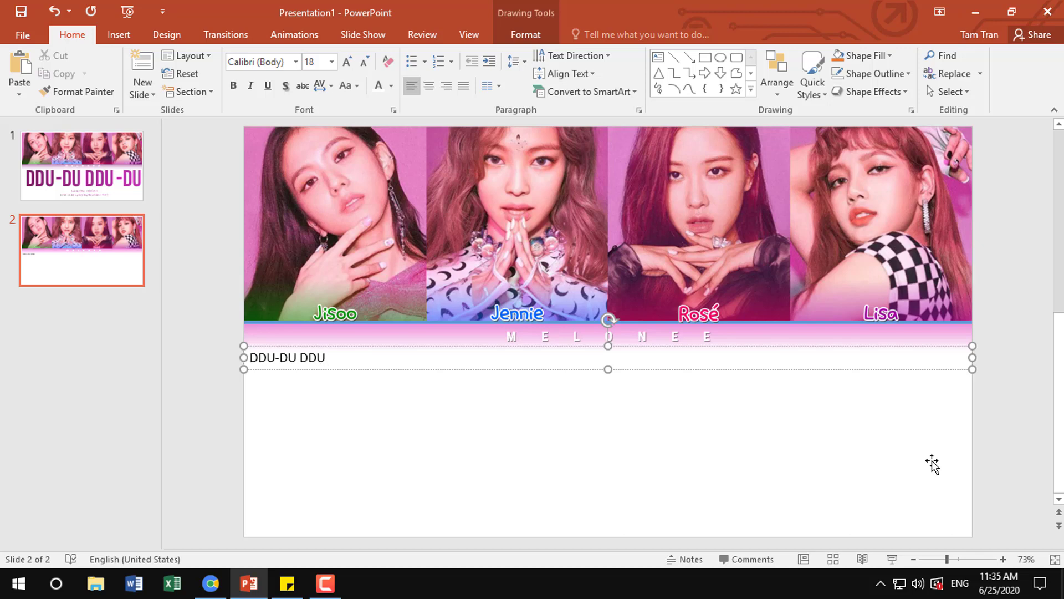
text(-DU)
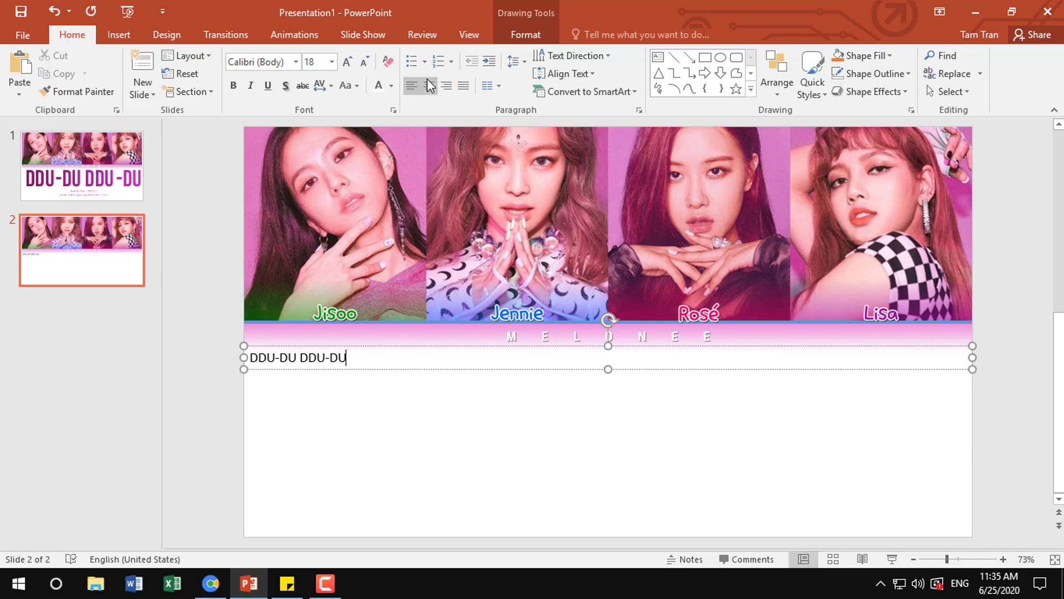
click(430, 85)
click(314, 62)
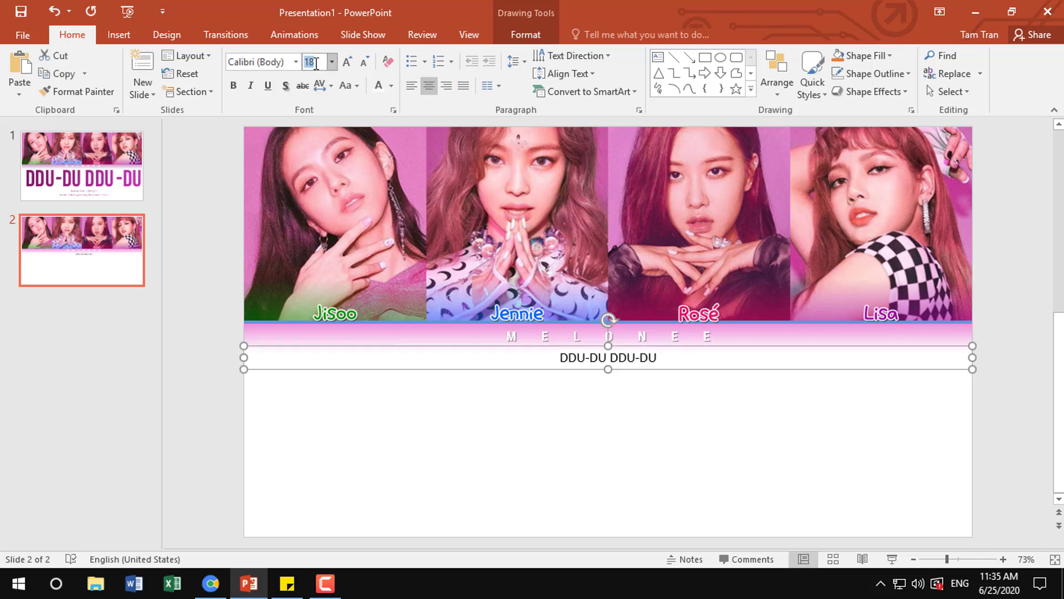
text(190)
key(Return)
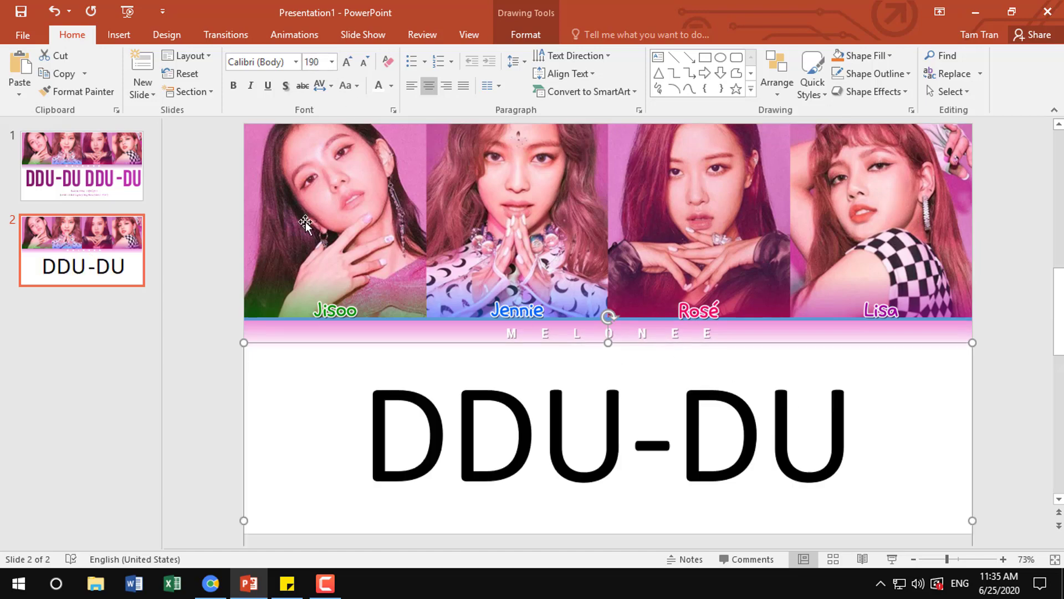
- Apply Bebas Neue to the title and move it up slightly under the strip
click(40, 144)
click(90, 271)
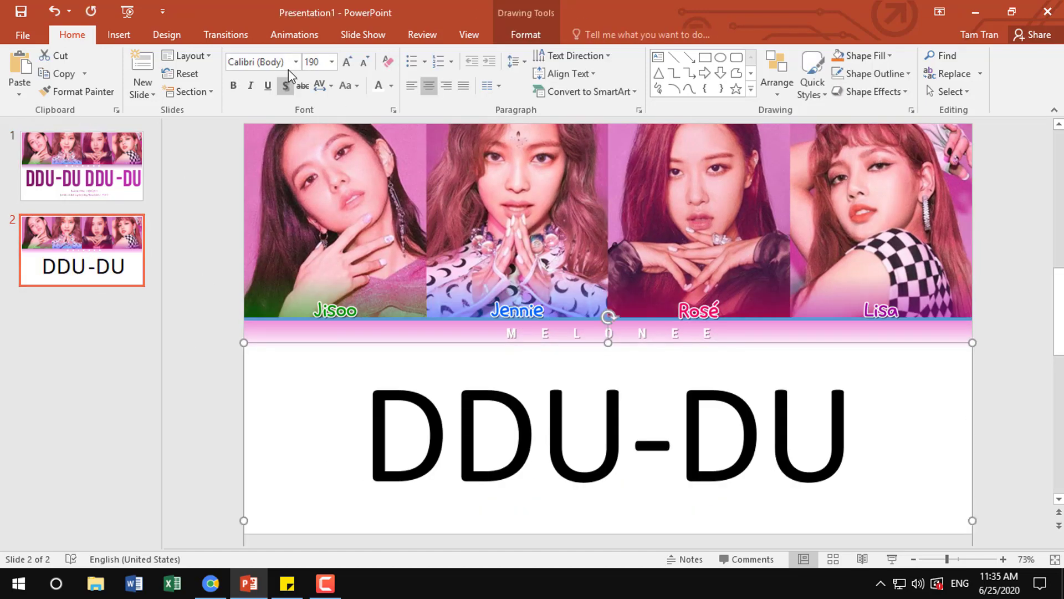
click(295, 62)
scroll(343, 355, down, 10)
scroll(368, 349, down, 2)
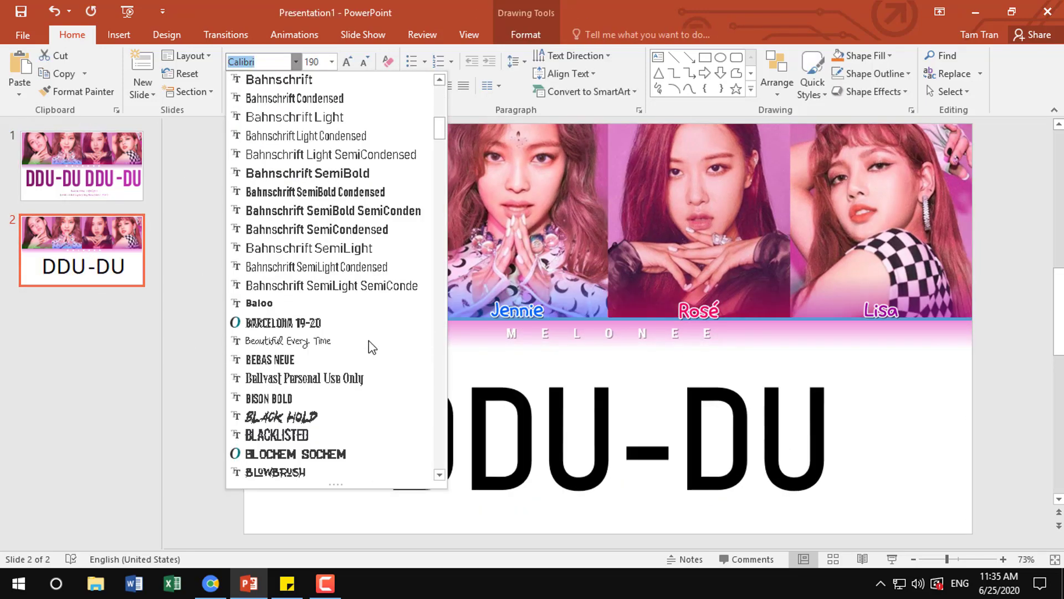
click(347, 361)
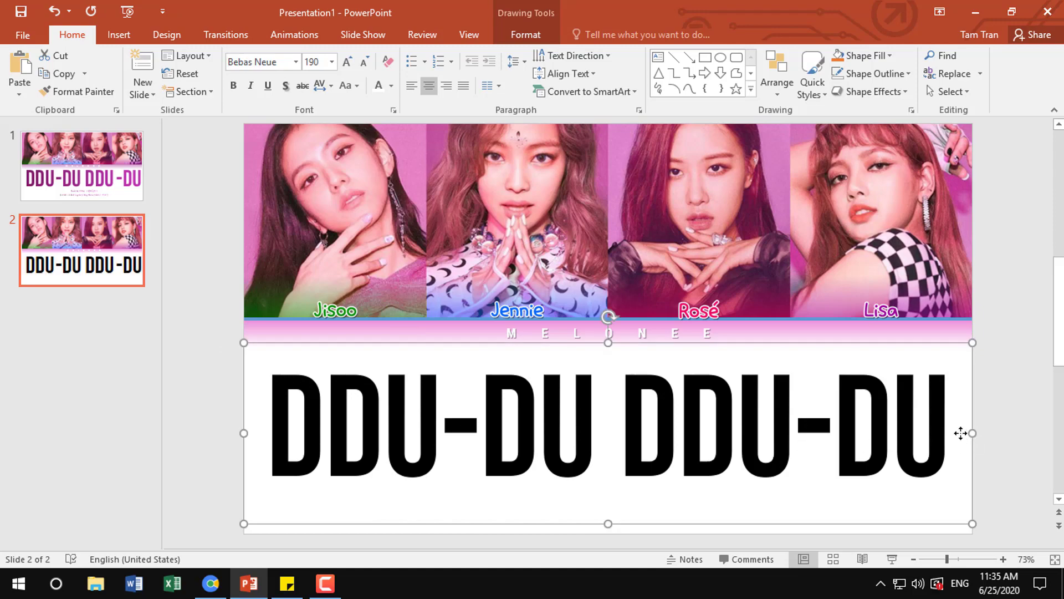
drag(961, 433, 960, 420)
- Give the title text a gradient fill fading toward the right
click(525, 35)
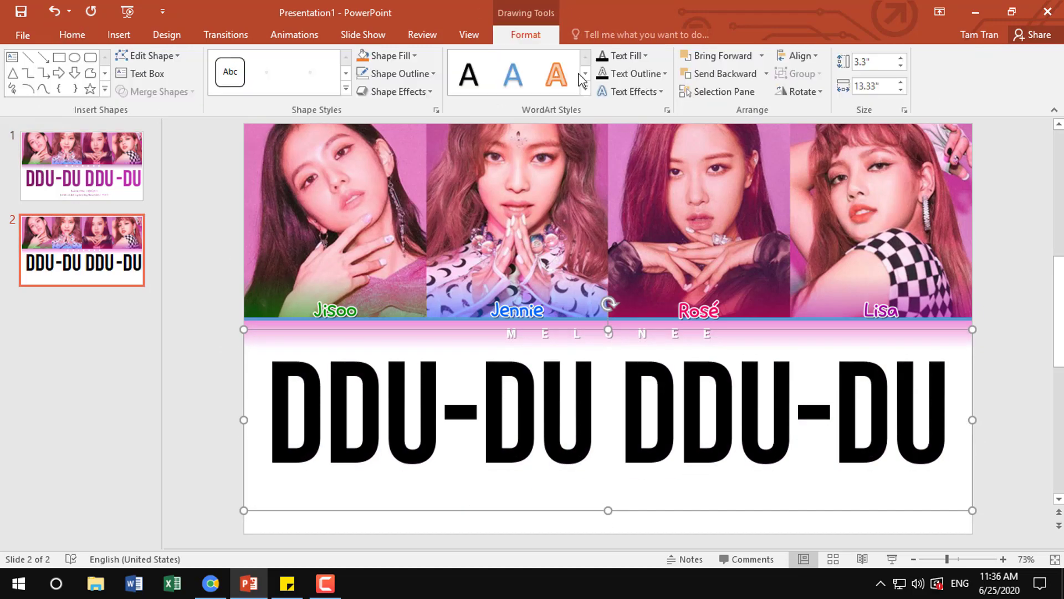
click(667, 110)
click(867, 183)
click(903, 275)
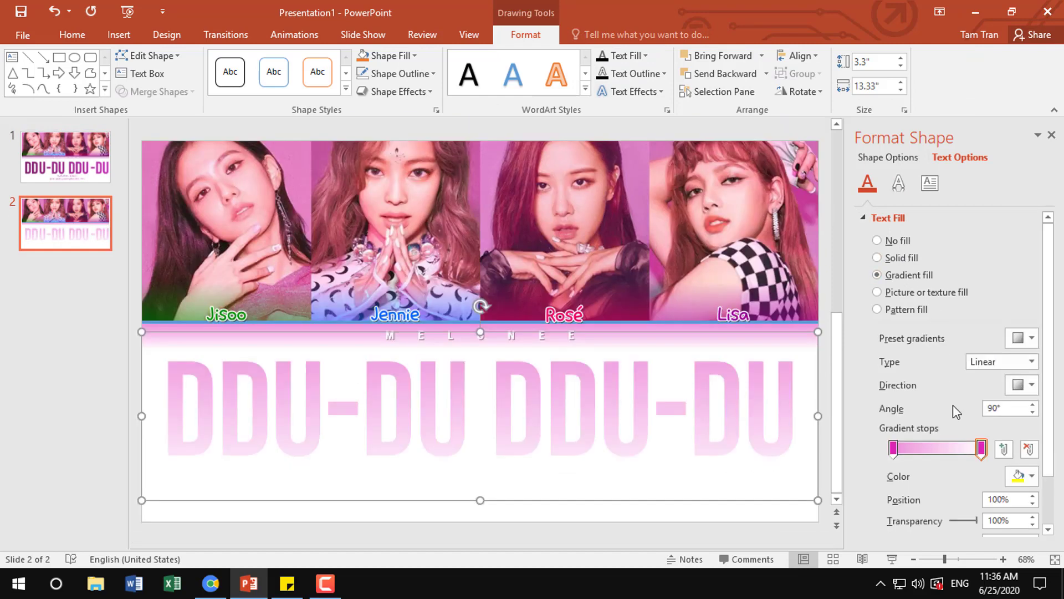
click(1004, 449)
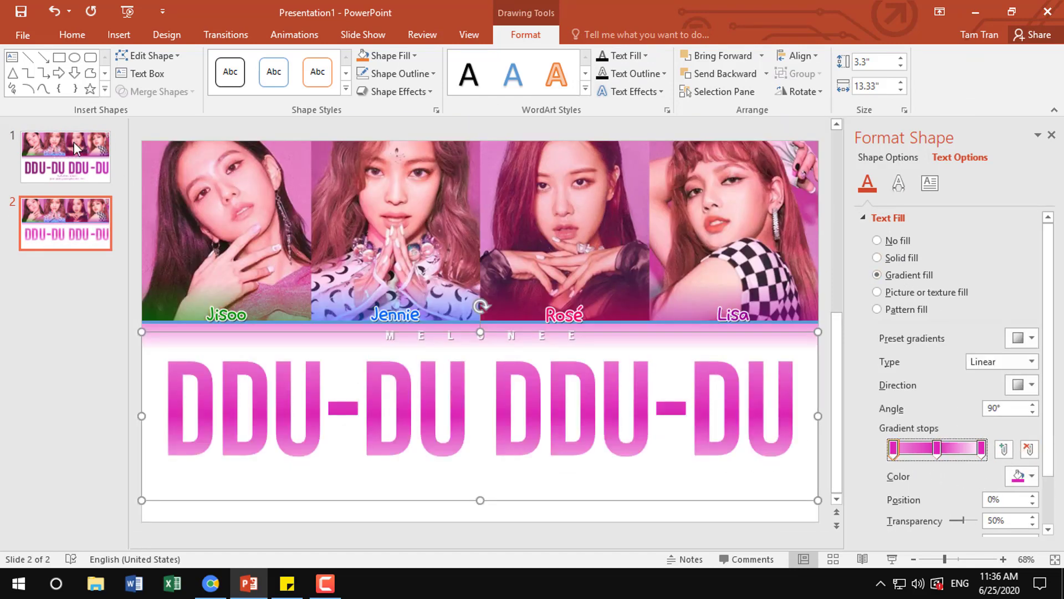
click(79, 174)
click(82, 213)
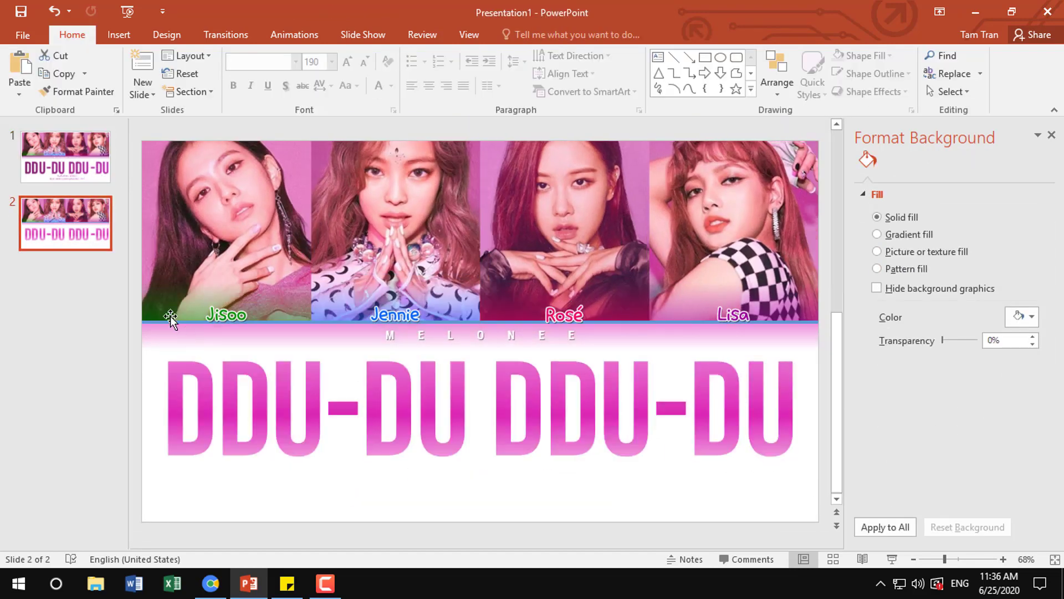
click(152, 407)
click(526, 35)
click(644, 56)
mouse_move(637, 300)
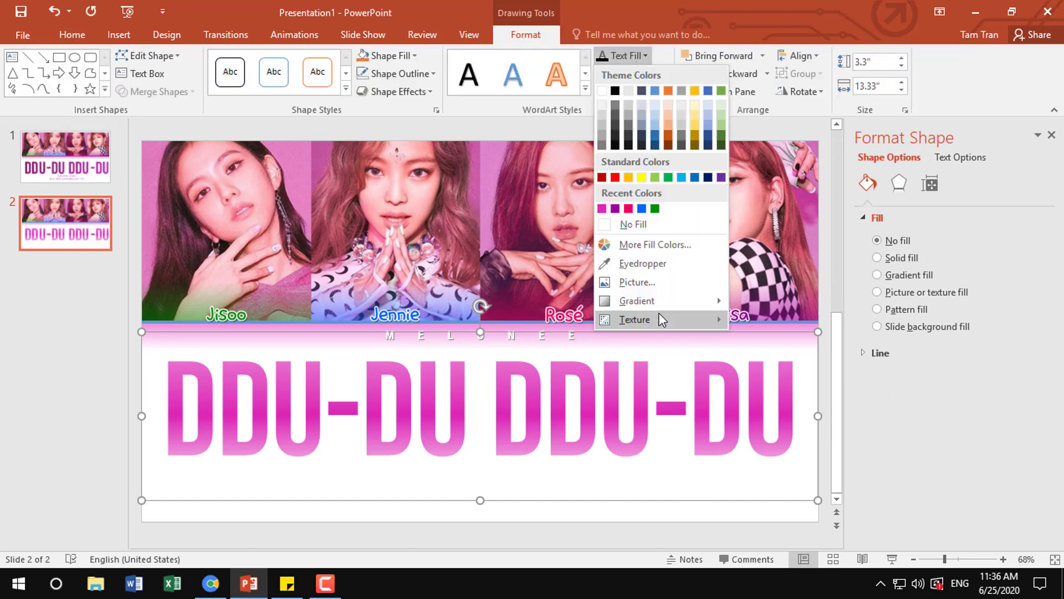
click(754, 422)
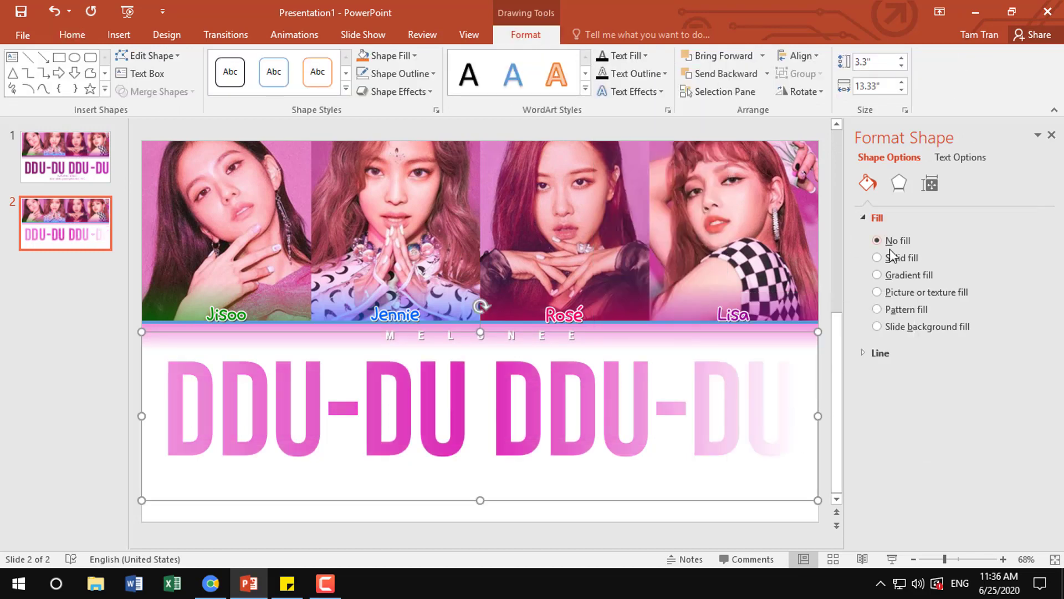
- Set the left gradient stop to a custom magenta colour
click(965, 158)
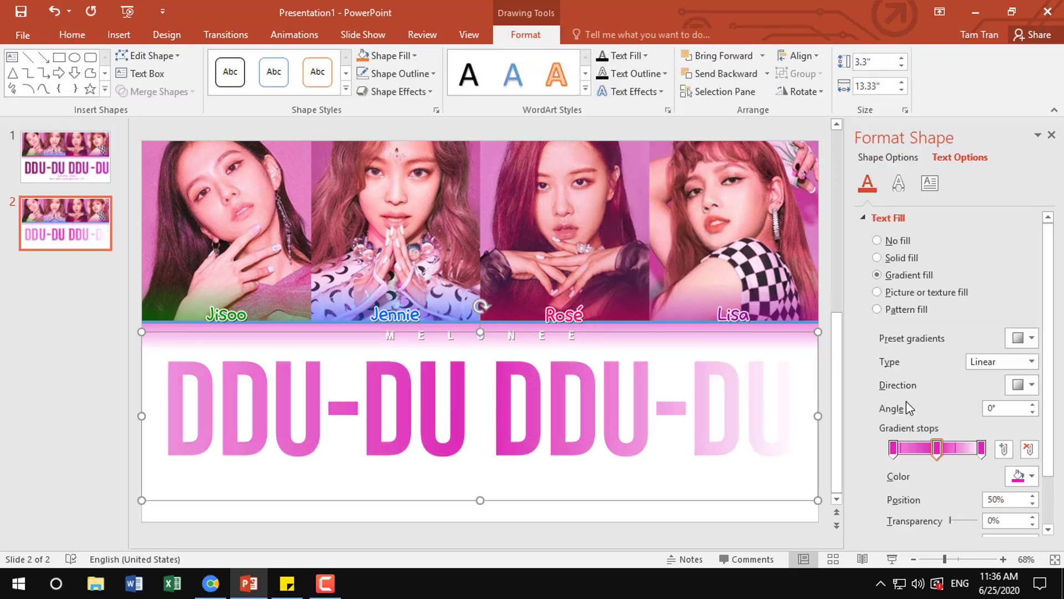
click(624, 55)
mouse_move(637, 301)
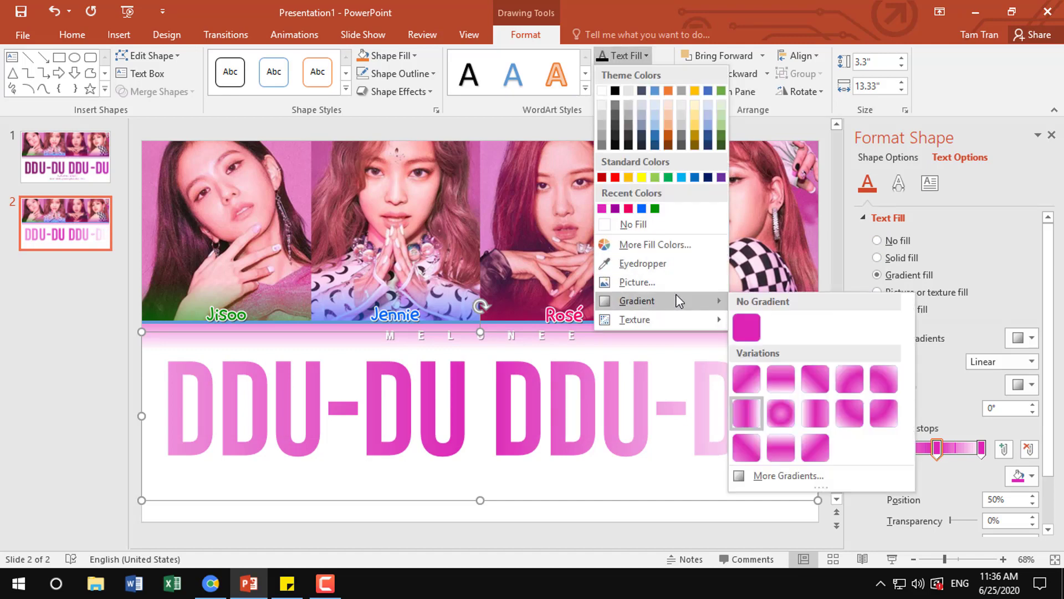
click(893, 446)
click(1022, 476)
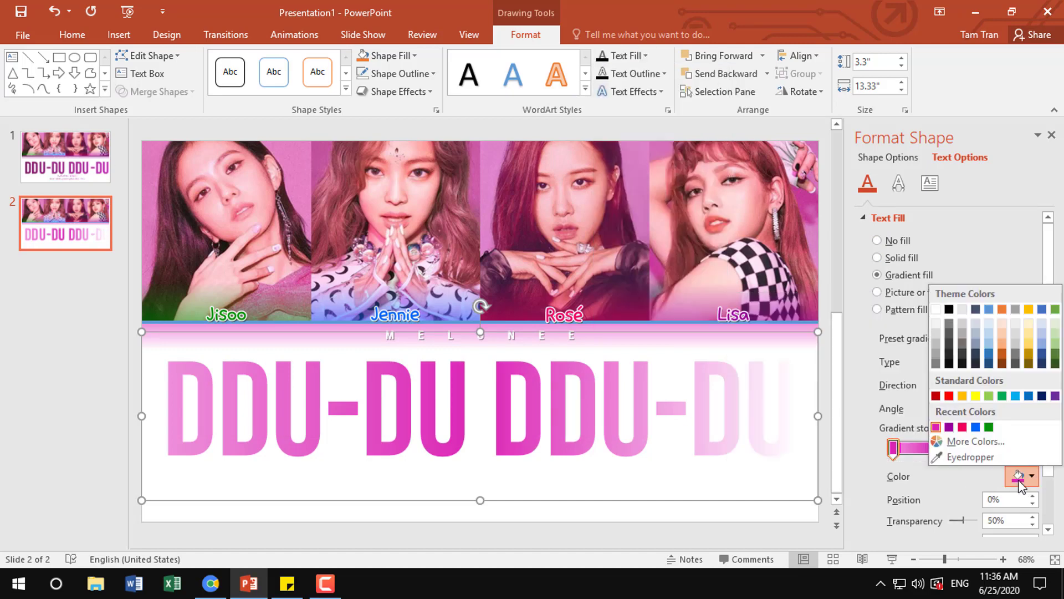
click(949, 309)
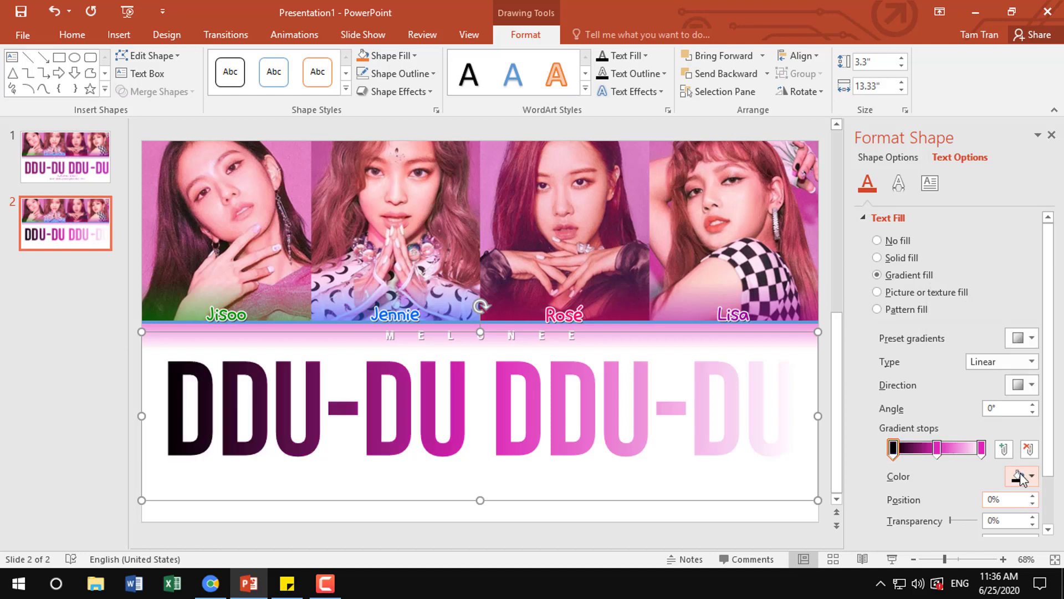
click(1022, 475)
click(973, 441)
click(484, 153)
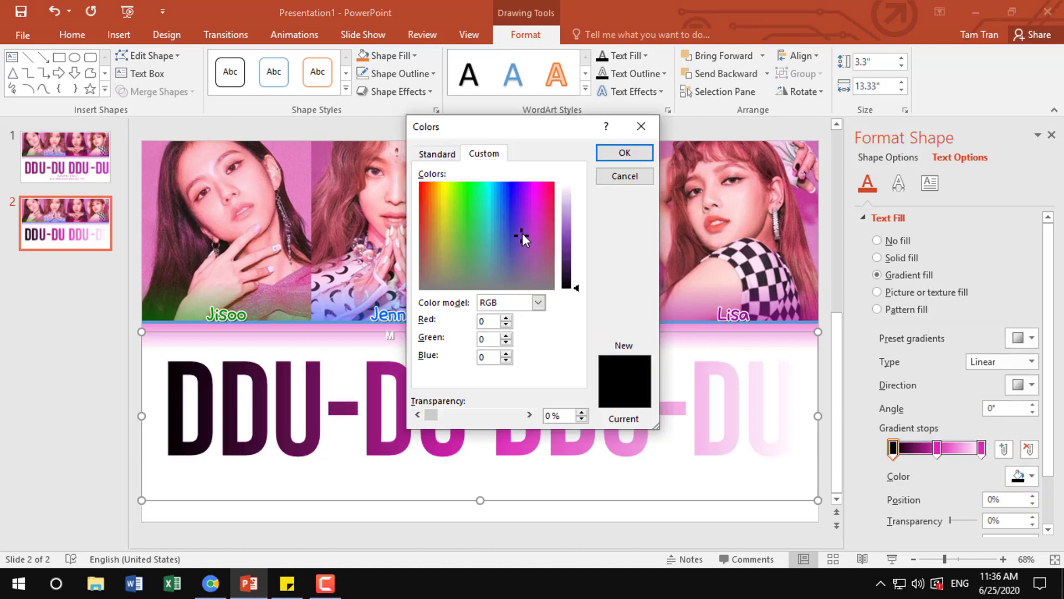
click(540, 218)
drag(576, 287, 576, 244)
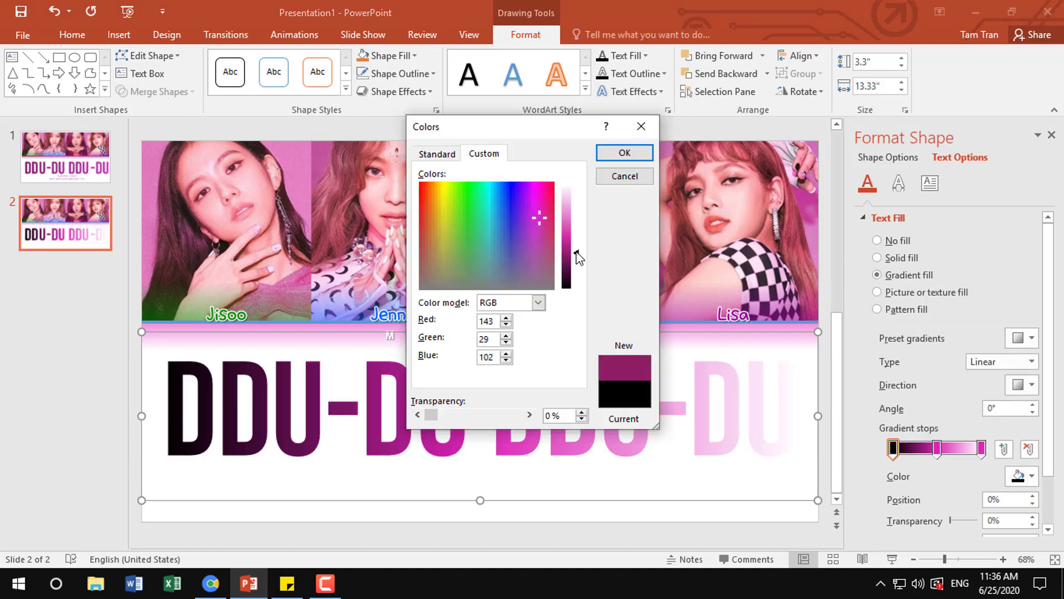
click(624, 152)
- Confirm the left stop's magenta and make the middle stop a deeper magenta
click(1032, 476)
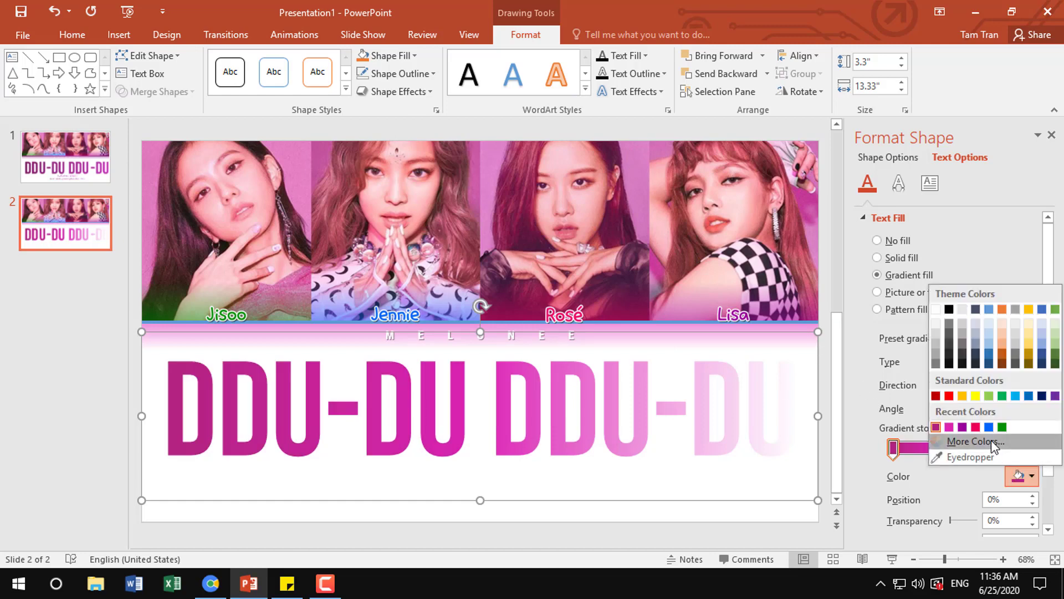
click(971, 439)
click(624, 152)
click(937, 447)
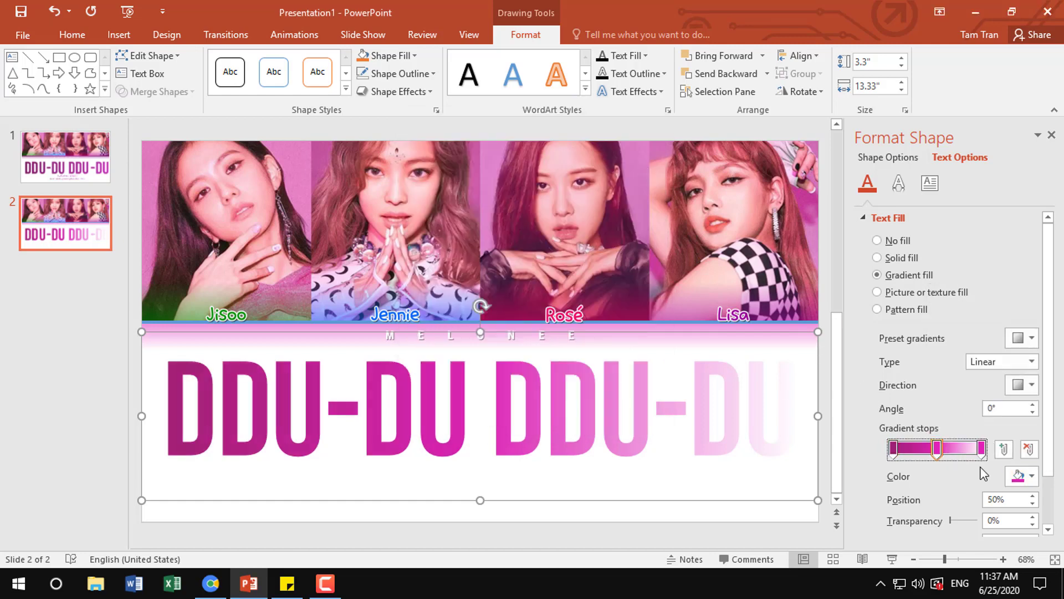
click(1031, 476)
click(985, 456)
click(1031, 475)
click(971, 441)
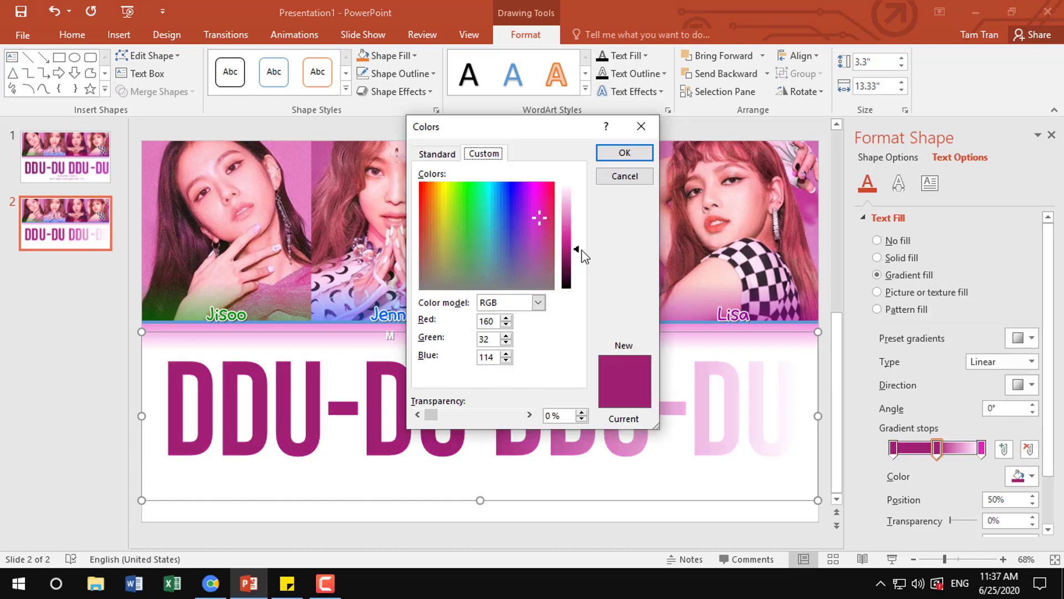
drag(576, 259, 578, 247)
click(624, 152)
- Set the right gradient stop to a lighter pink and begin adding a text shadow
click(980, 448)
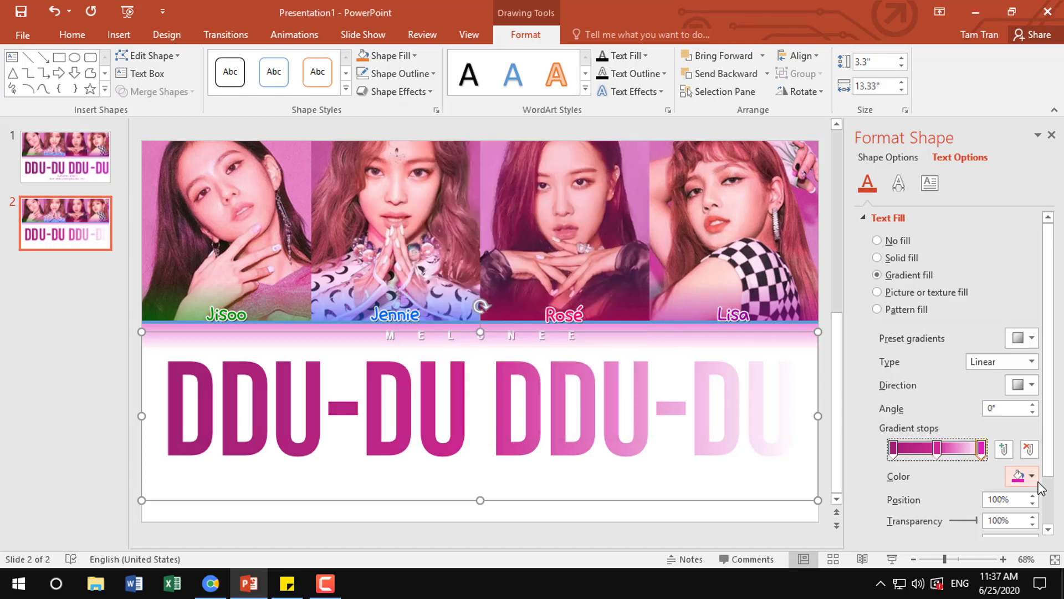
click(1031, 475)
click(936, 427)
click(1031, 475)
click(970, 441)
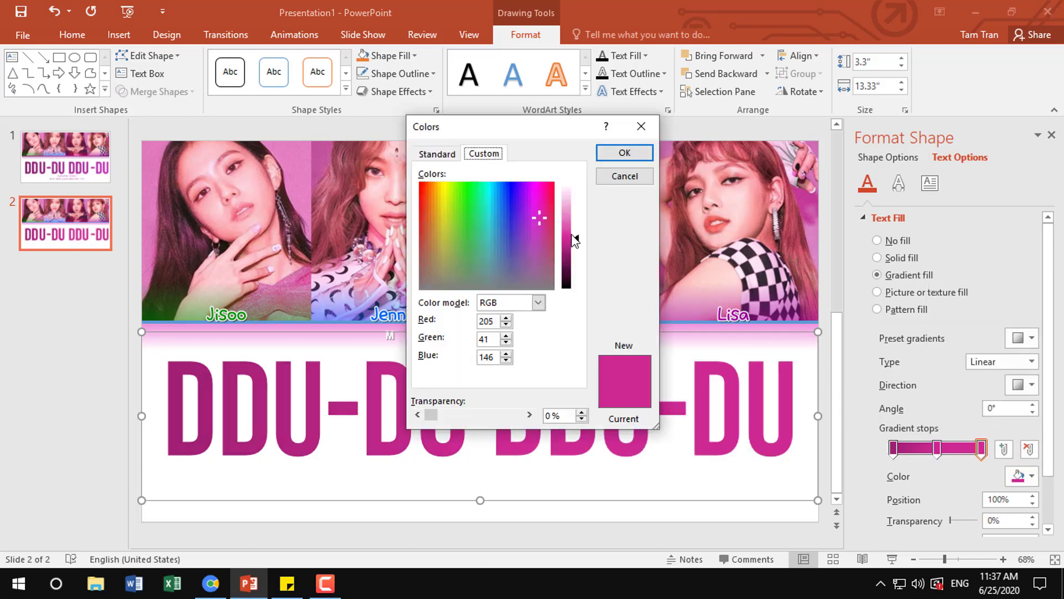
click(574, 233)
drag(577, 239, 577, 227)
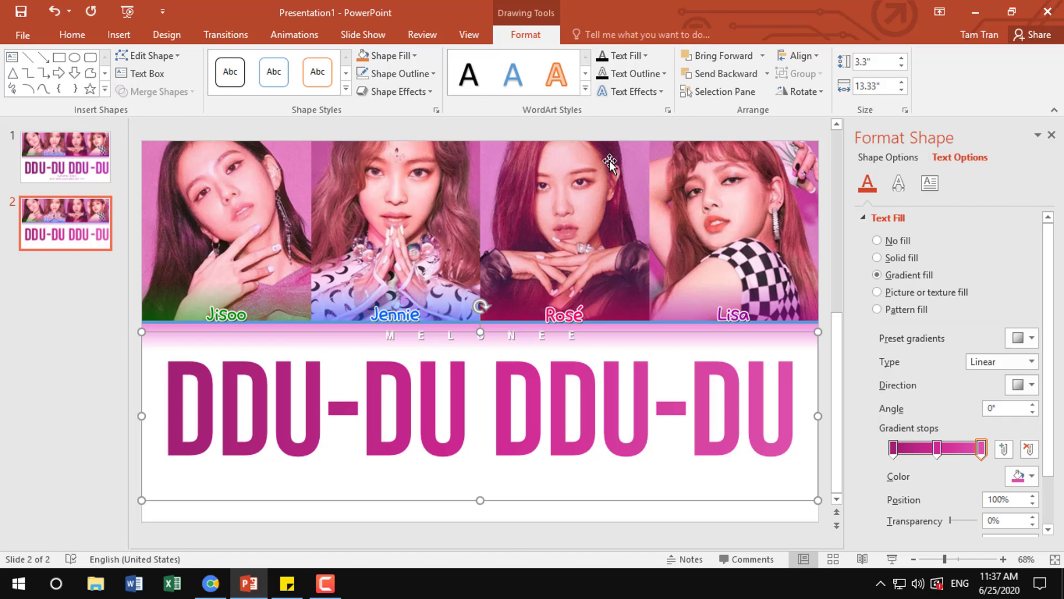
click(898, 182)
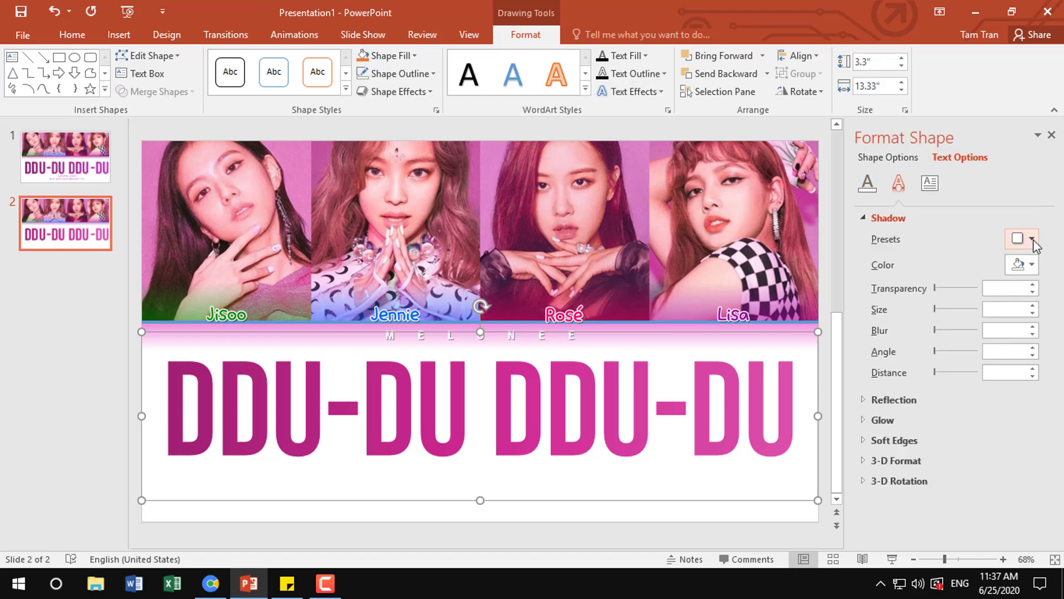
click(1032, 264)
- Add a drop shadow to the title at about 60% transparency, coloured pink
click(955, 295)
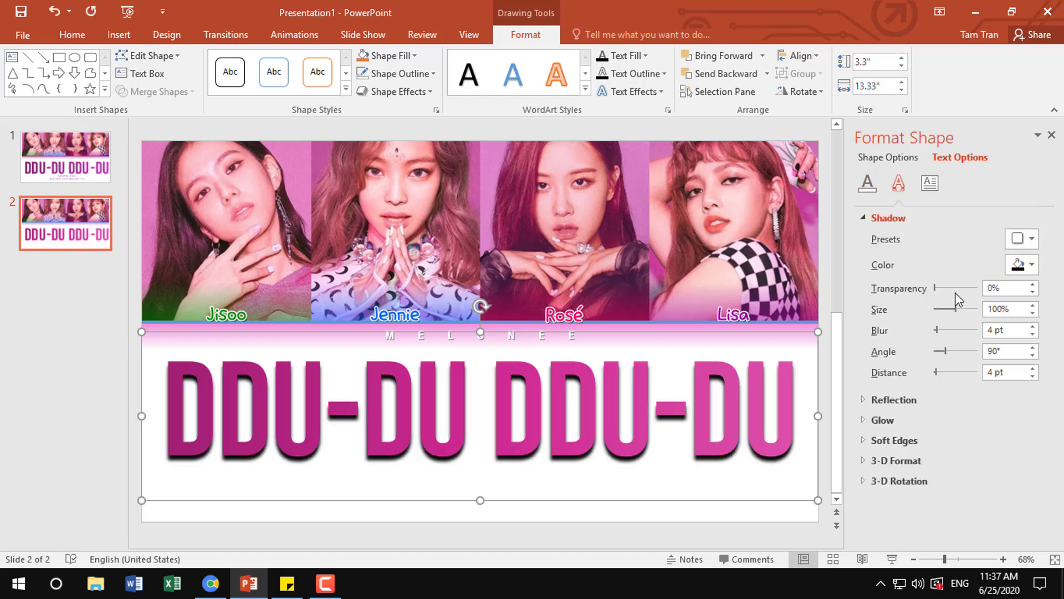
drag(936, 288, 960, 288)
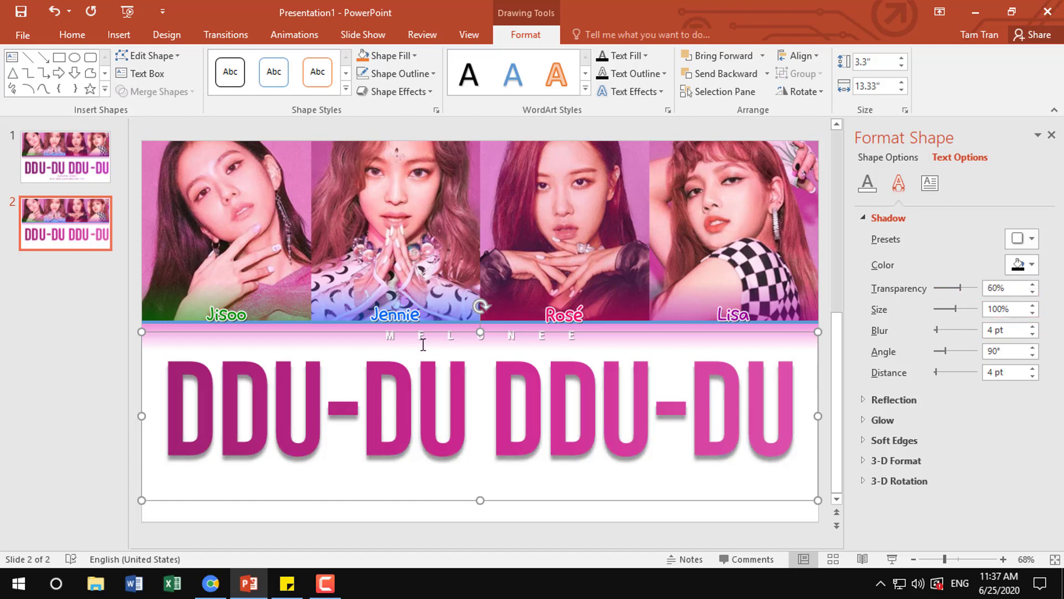
click(1031, 265)
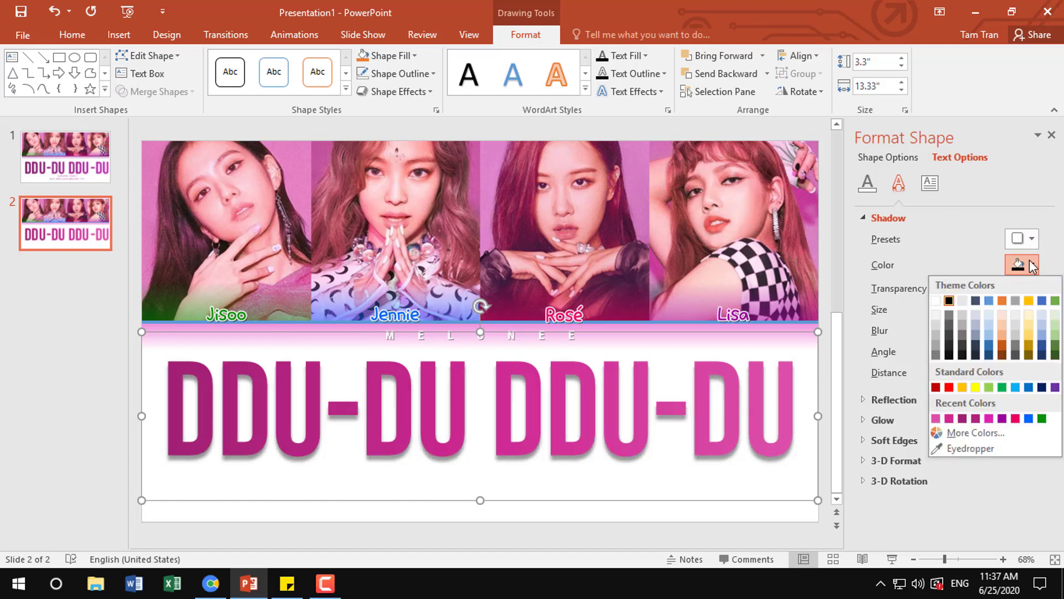
click(948, 418)
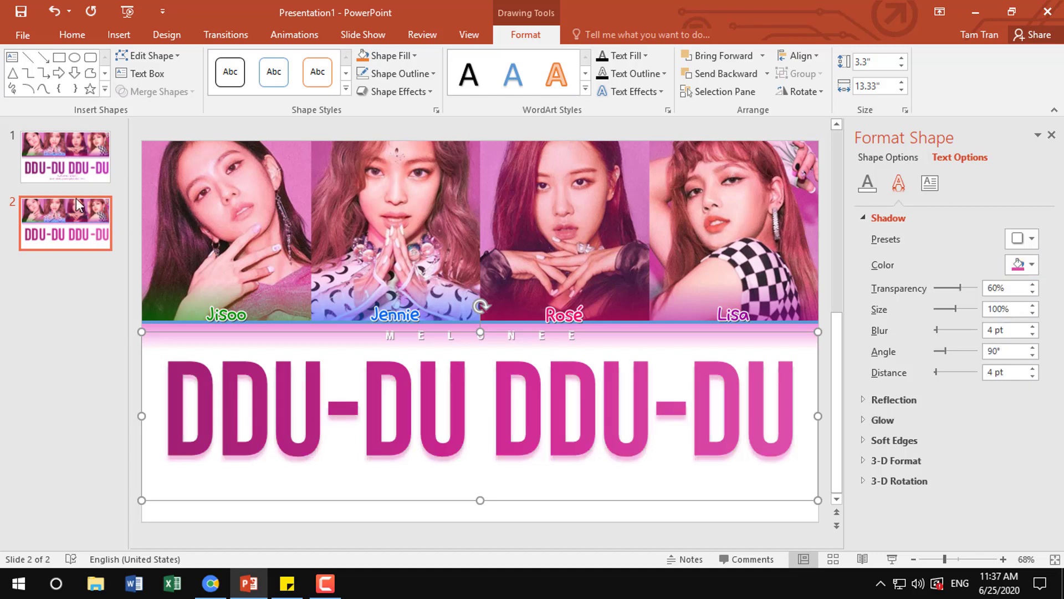
- Set the shadow angle to 45° and blur to 3 pt, then close the Format Shape pane
click(899, 183)
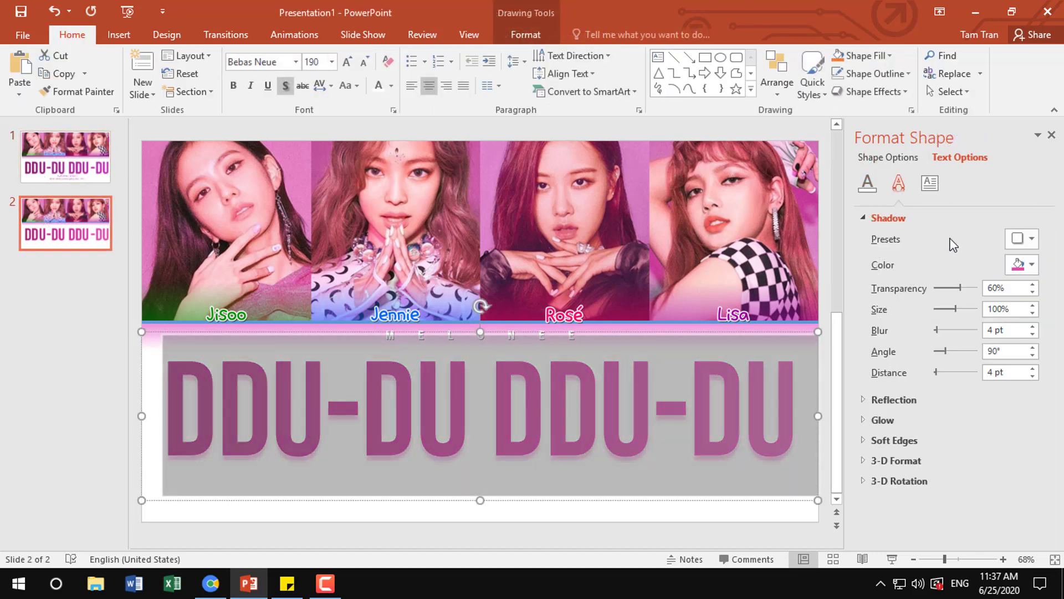
click(995, 331)
key(BackSpace)
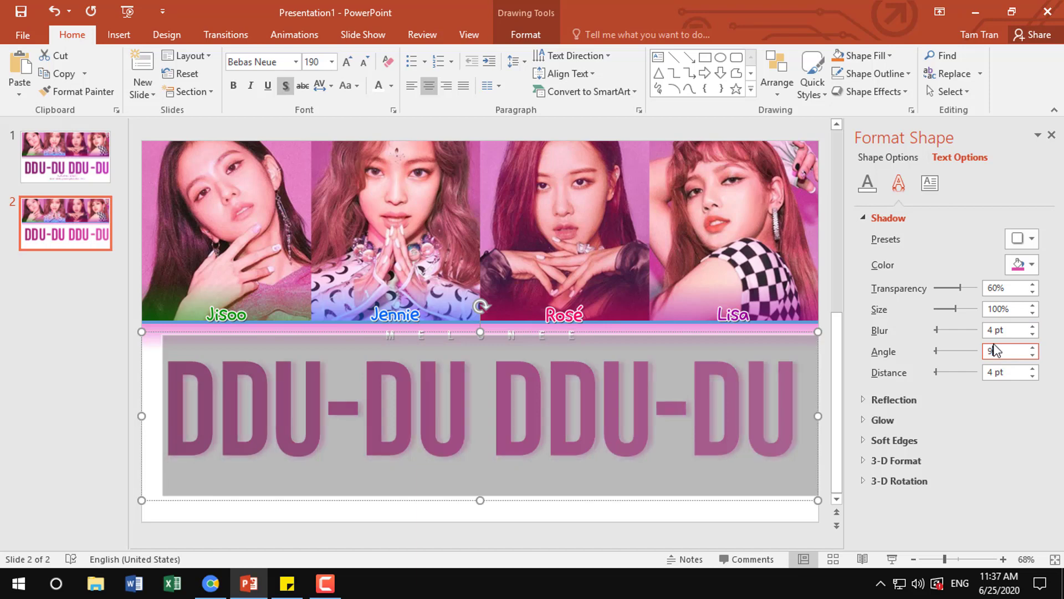
text(45)
key(Return)
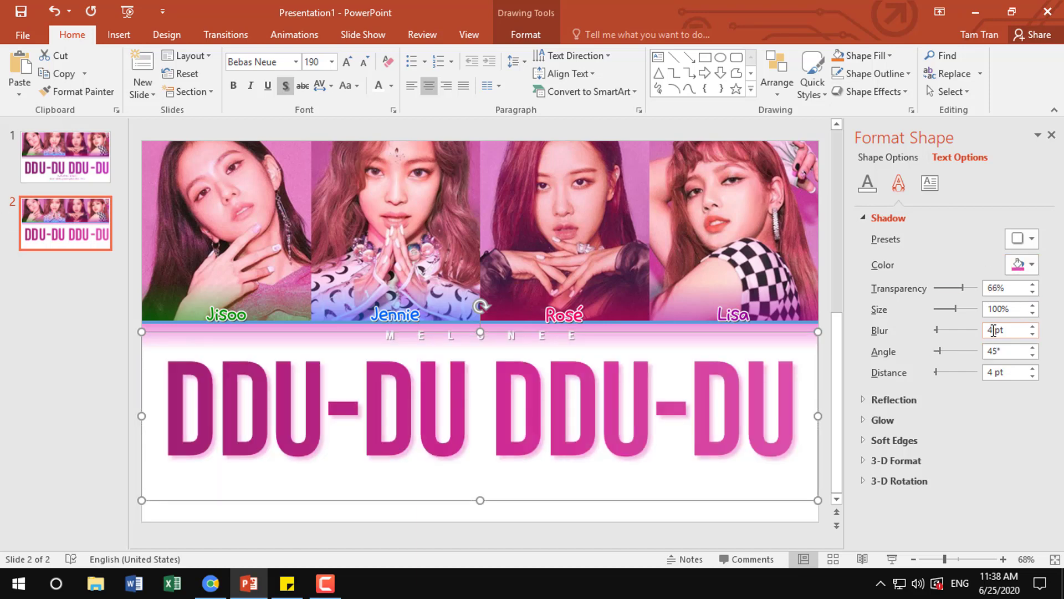
key(BackSpace)
text(3)
key(Return)
click(1020, 371)
click(1051, 135)
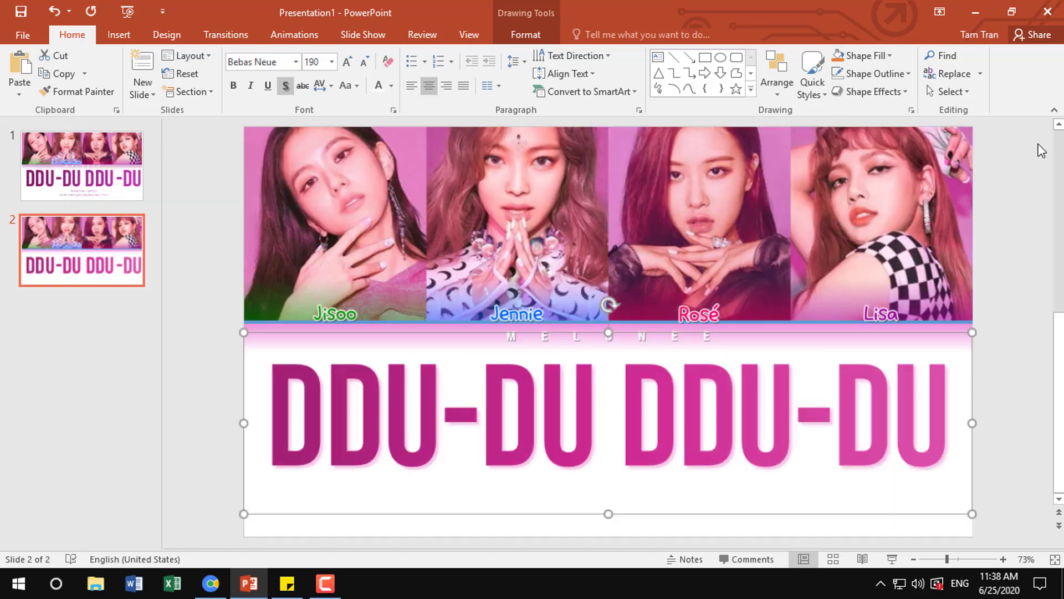
- Draw a new text box below the DDU-DU DDU-DU title
click(220, 389)
click(119, 34)
click(604, 74)
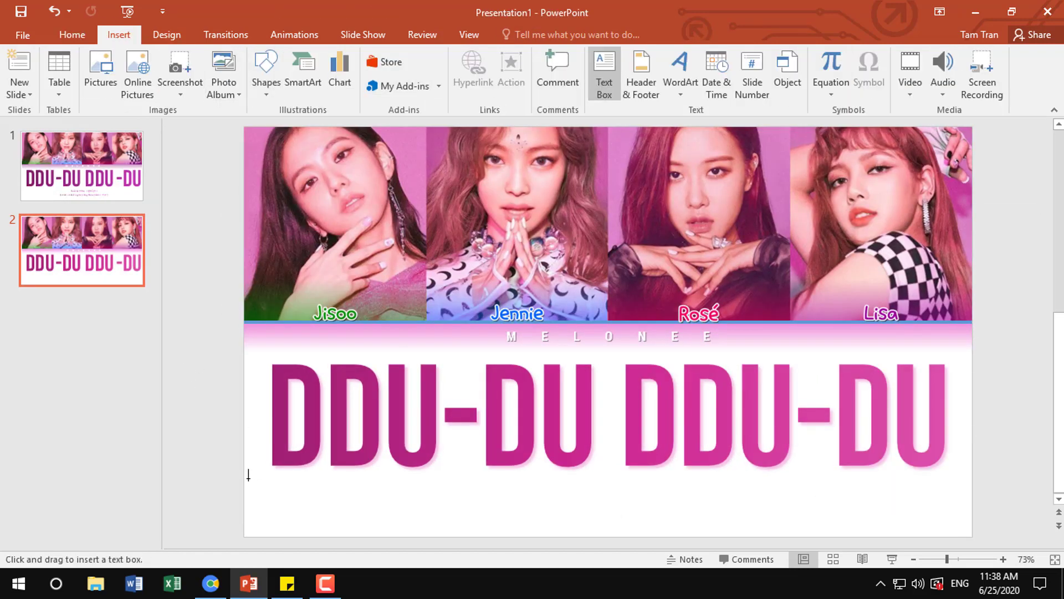
drag(244, 475, 973, 500)
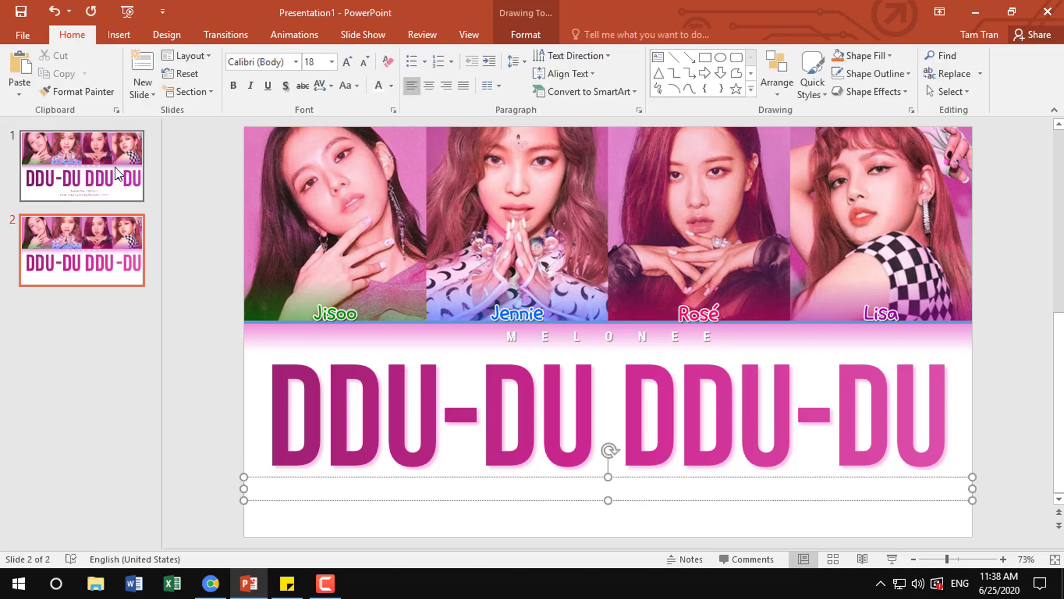
- Select and copy the BLACKPINK (블랙핑크) line from slide 1
click(82, 166)
click(532, 478)
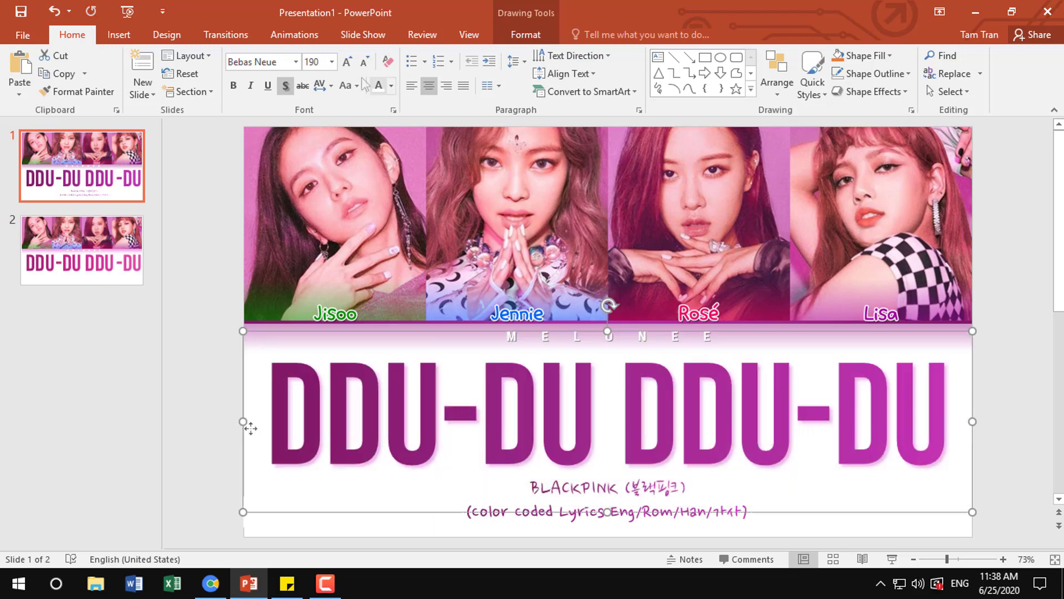
click(332, 62)
click(311, 221)
click(501, 485)
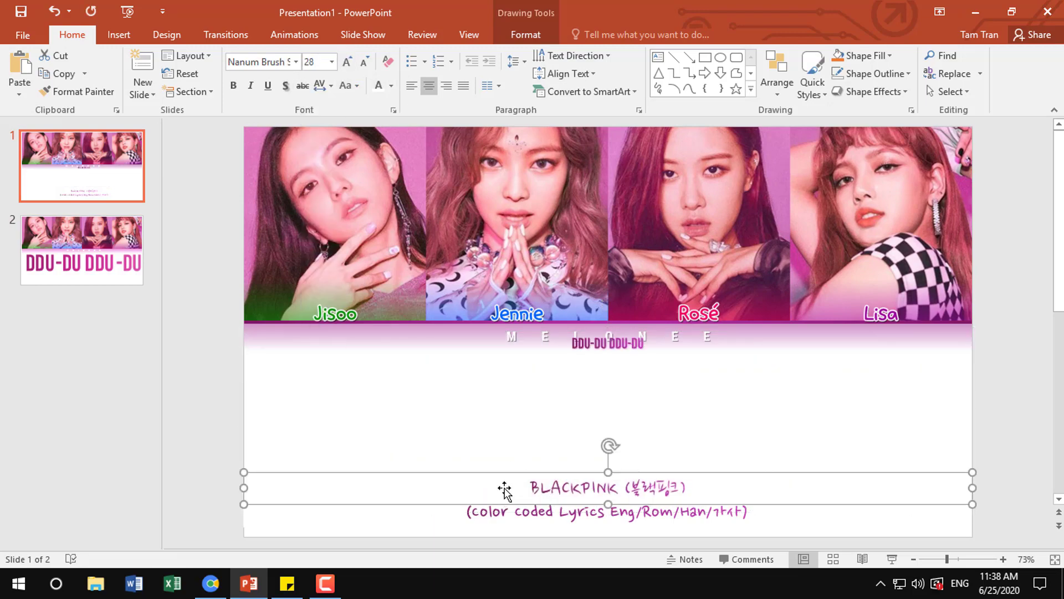
triple_click(544, 486)
right_click(544, 486)
- Draw a text box beneath the title on slide 2 and paste BLACKPINK (블랙핑크) into it
click(82, 250)
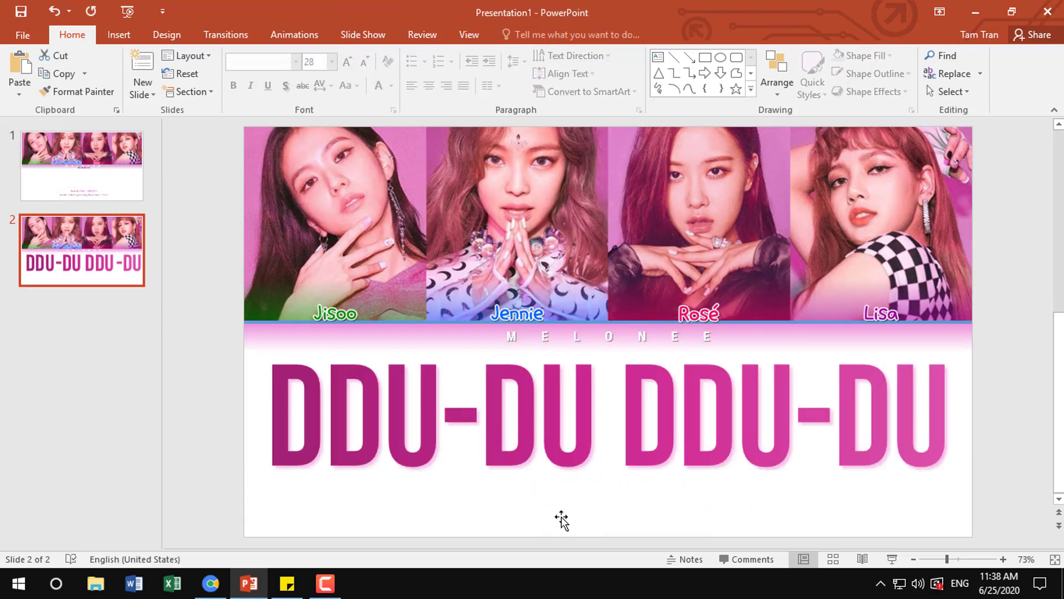
click(539, 421)
click(121, 40)
click(604, 72)
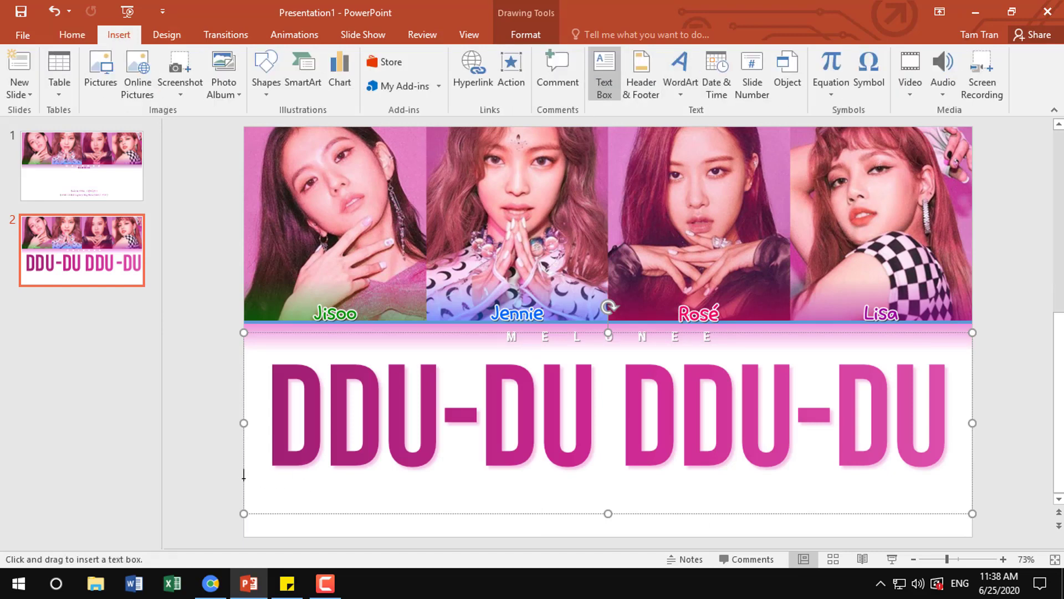
drag(244, 476, 971, 509)
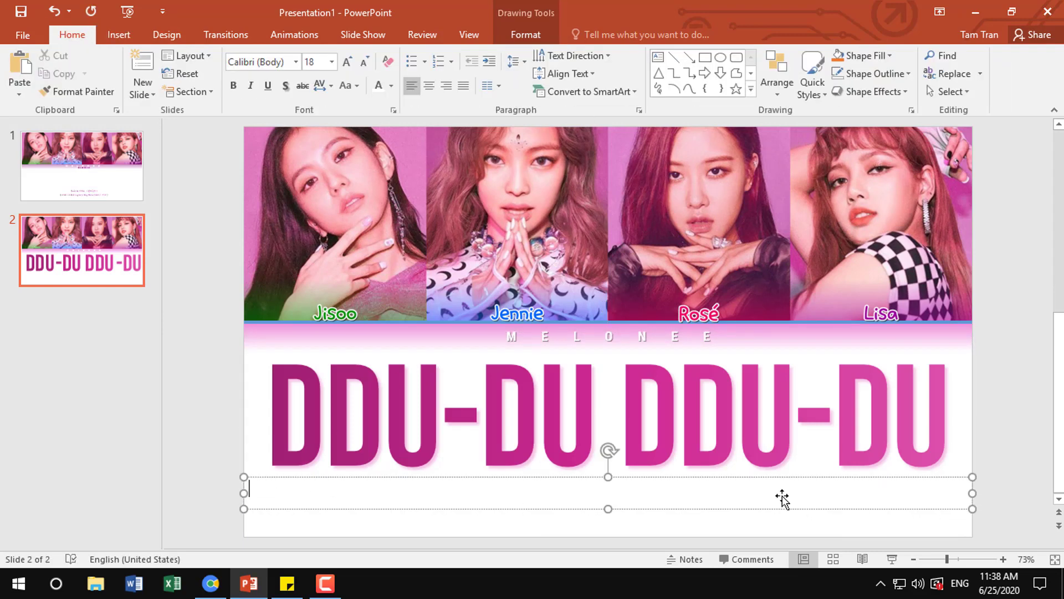
right_click(781, 497)
click(518, 341)
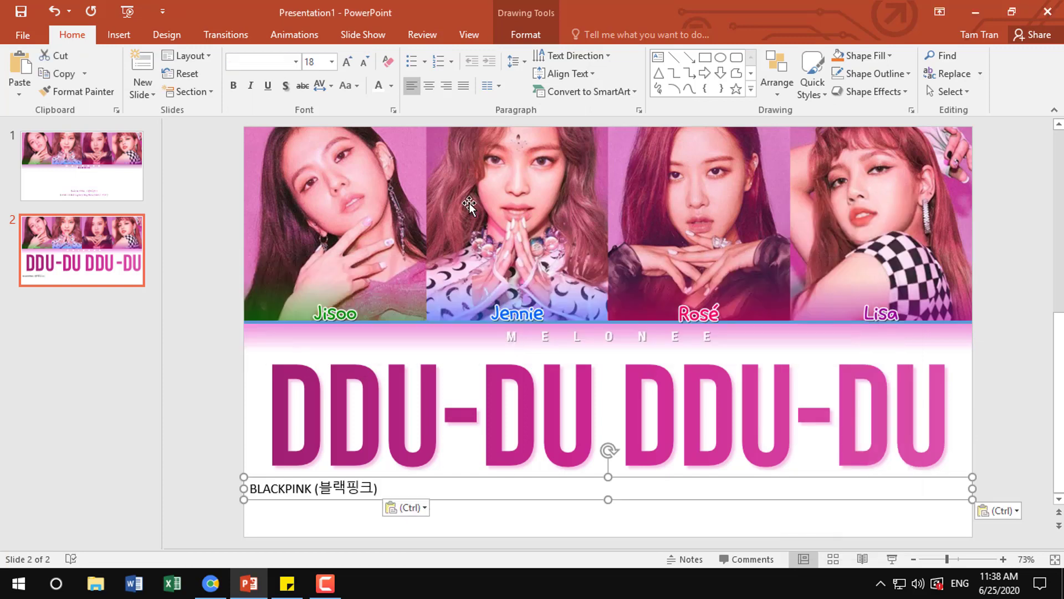
- Centre the caption and set it to 28 pt Nanum Brush Script
click(429, 85)
click(332, 62)
click(311, 242)
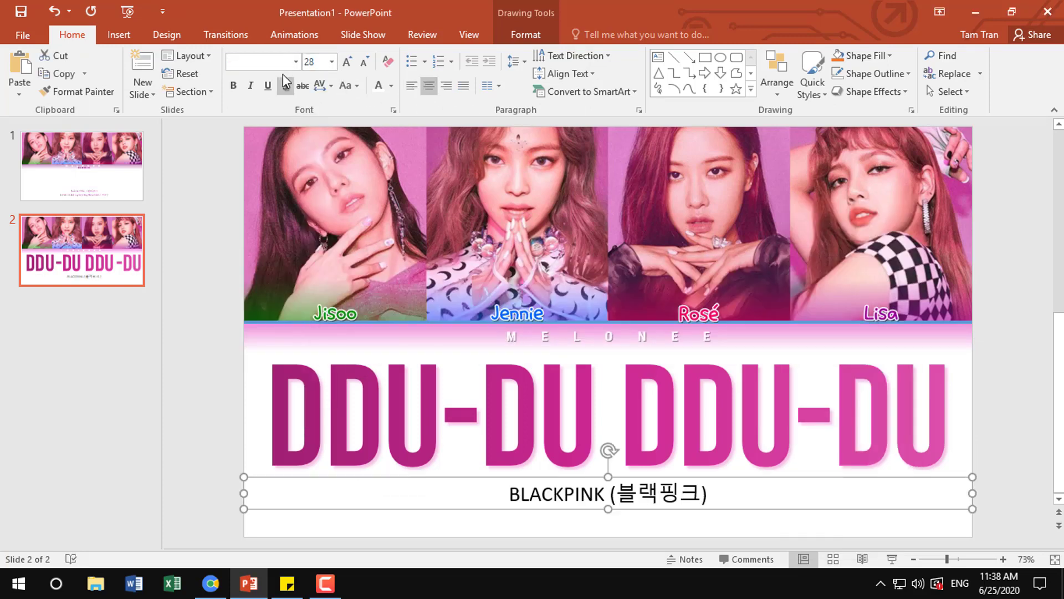
click(296, 62)
text(Na)
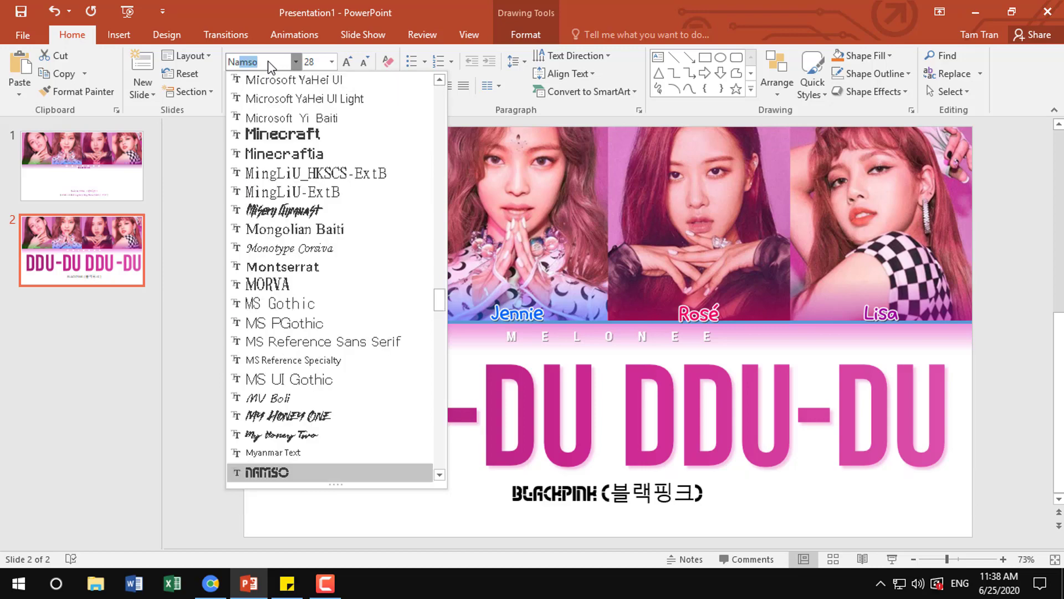
text(num Brush S)
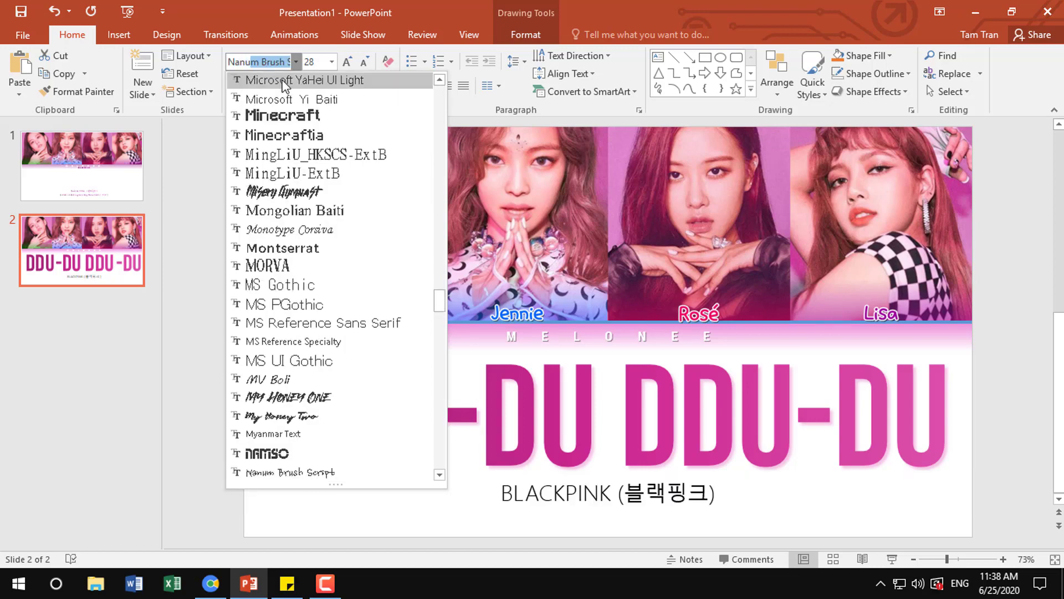
click(288, 472)
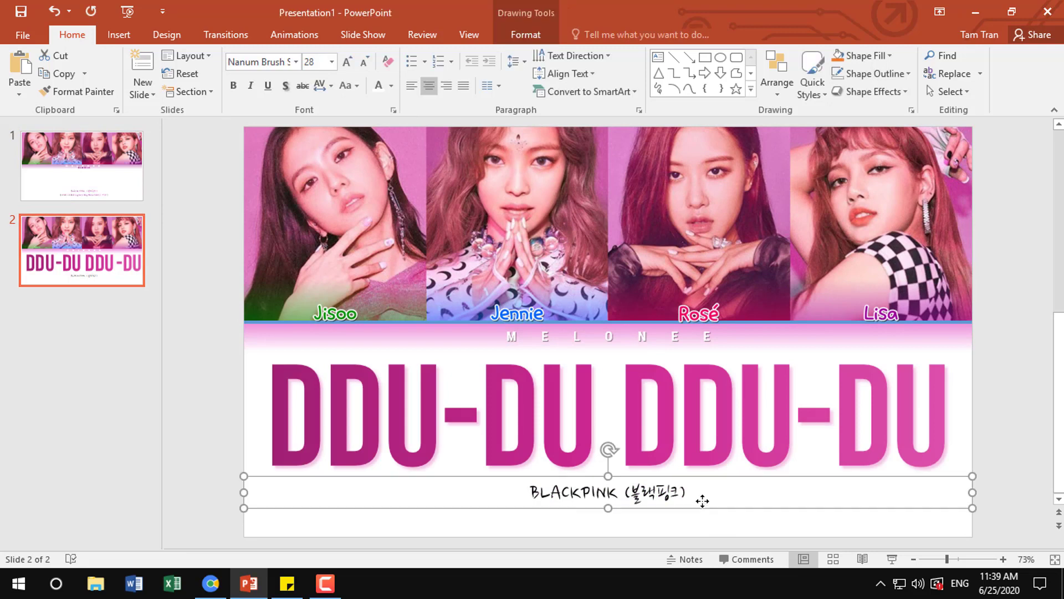
key(alt+n)
- Draw a text box under BLACKPINK and paste the '(Color Coded Lyrics Eng/Rom/Han/가사)' line as plain text
key(x)
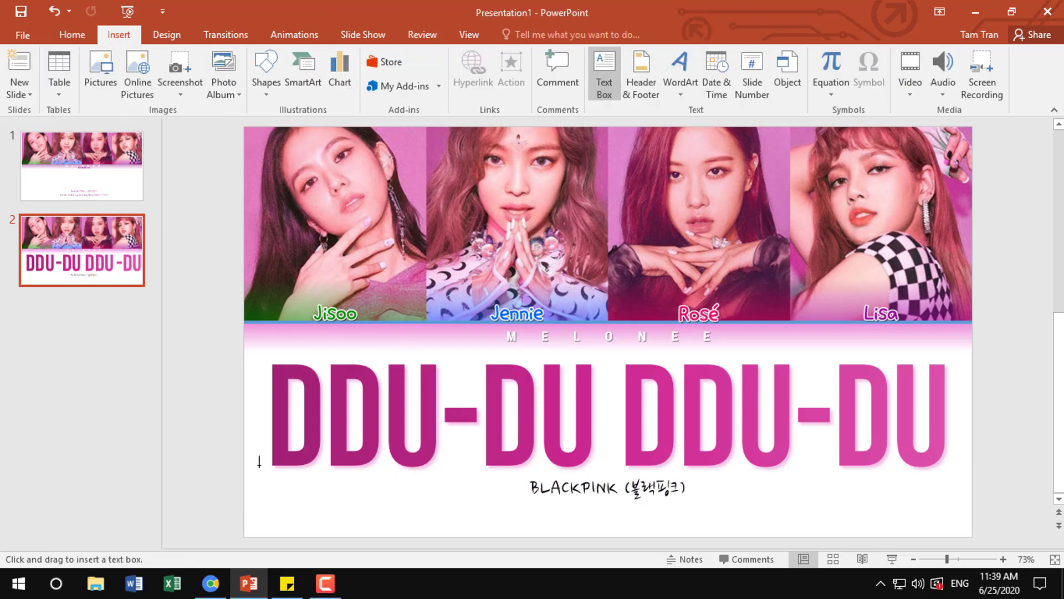
drag(244, 491, 972, 515)
text(s)
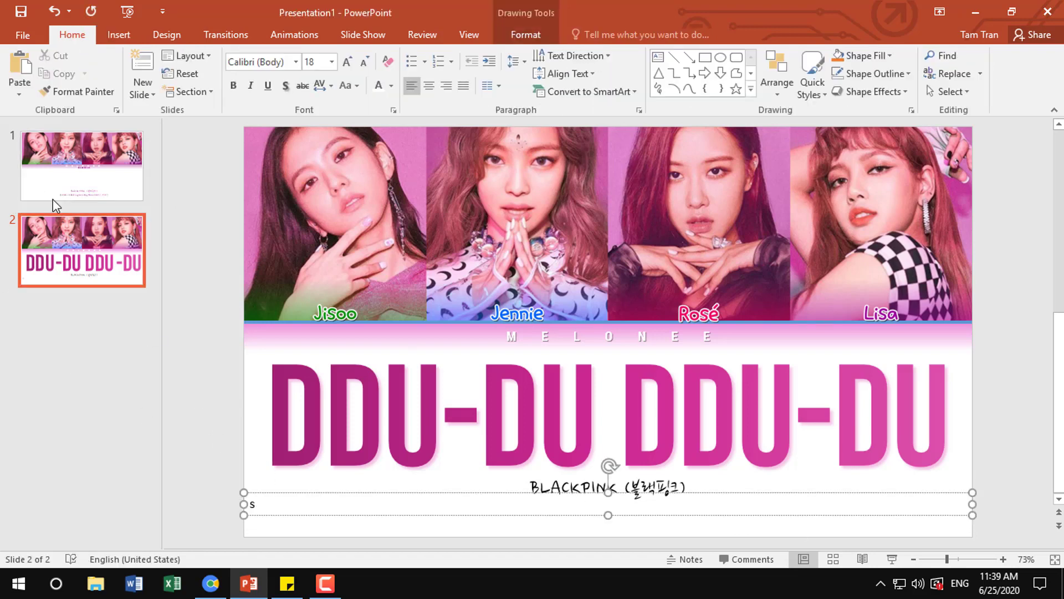
click(52, 198)
triple_click(510, 516)
right_click(510, 517)
click(546, 231)
scroll(354, 538, down, 1)
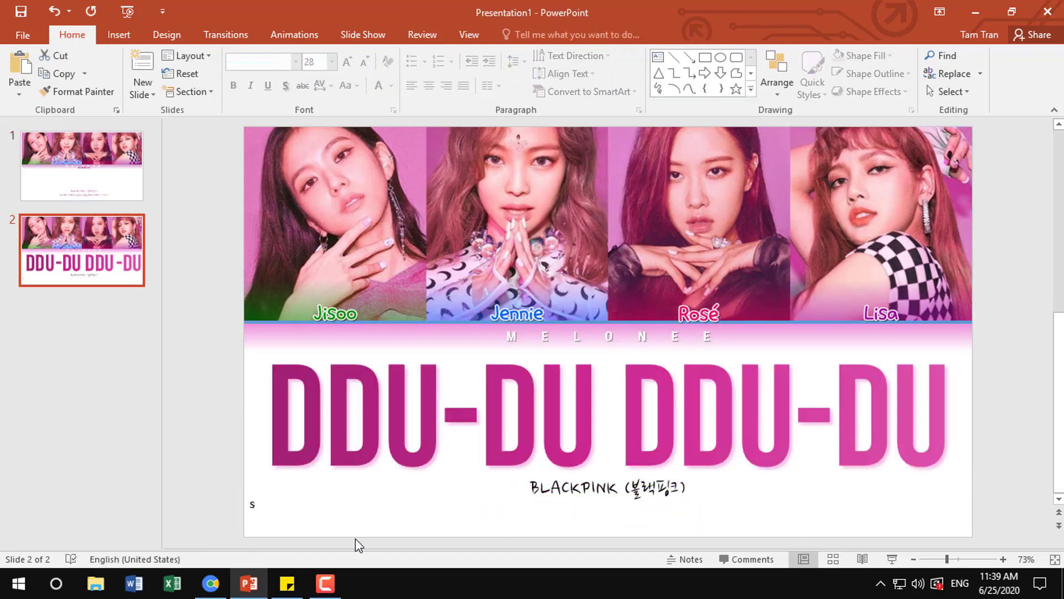
double_click(253, 504)
right_click(261, 505)
click(341, 274)
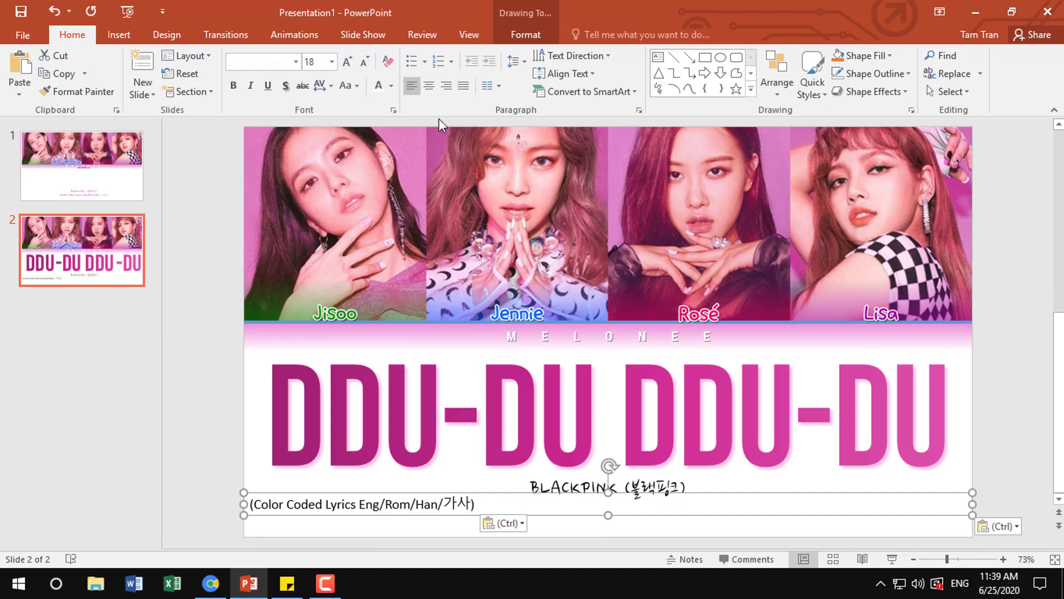
- Centre the lyrics line and set it to 28 pt Nanum Pen
click(429, 85)
click(332, 61)
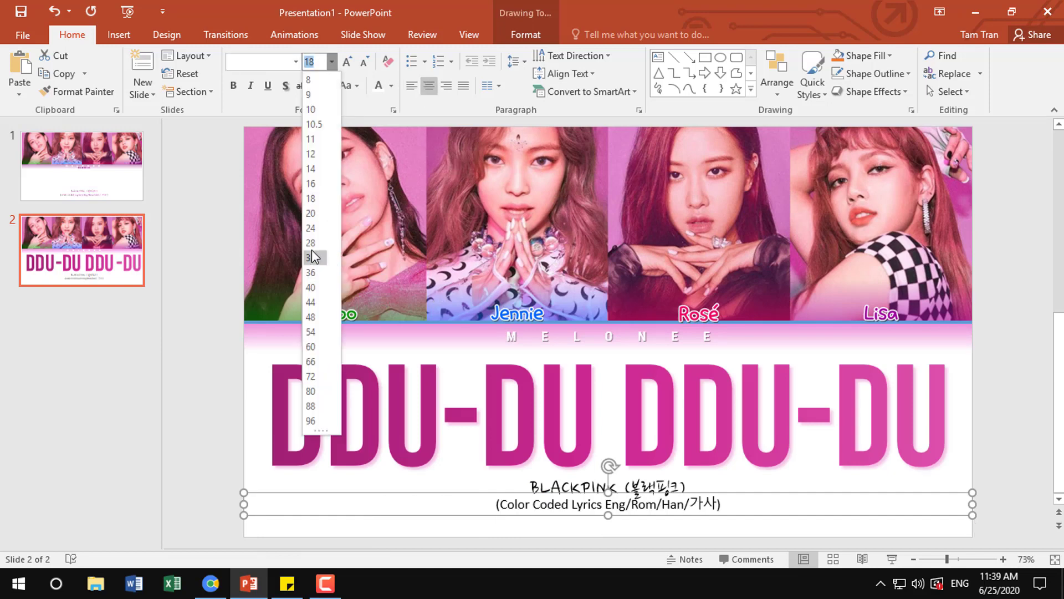
click(311, 256)
text(Nanum Pen)
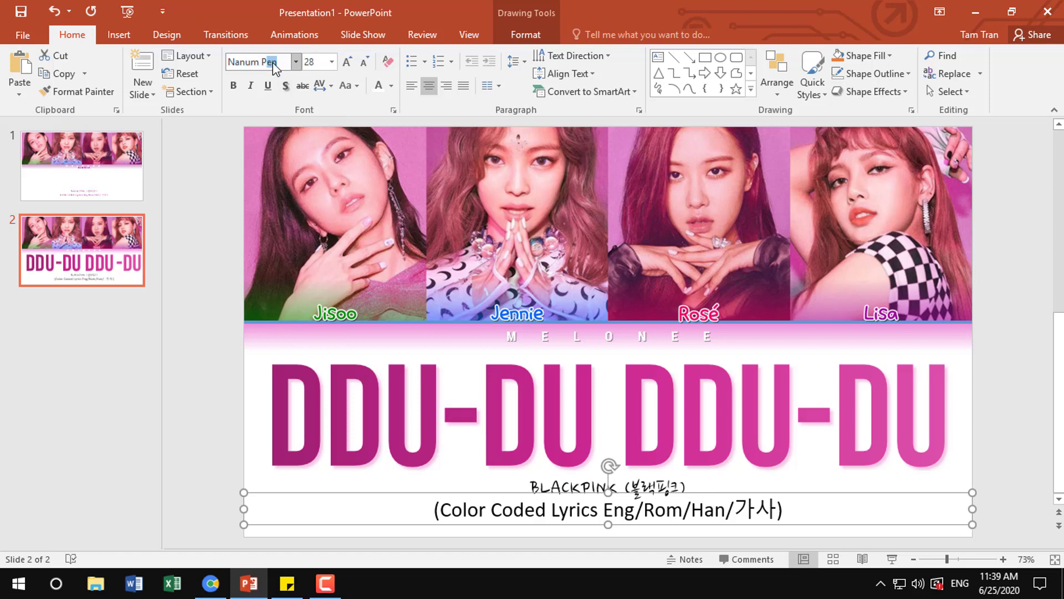
key(Return)
- Select both subtitle lines and give them a pink gradient text fill
shift+click(654, 487)
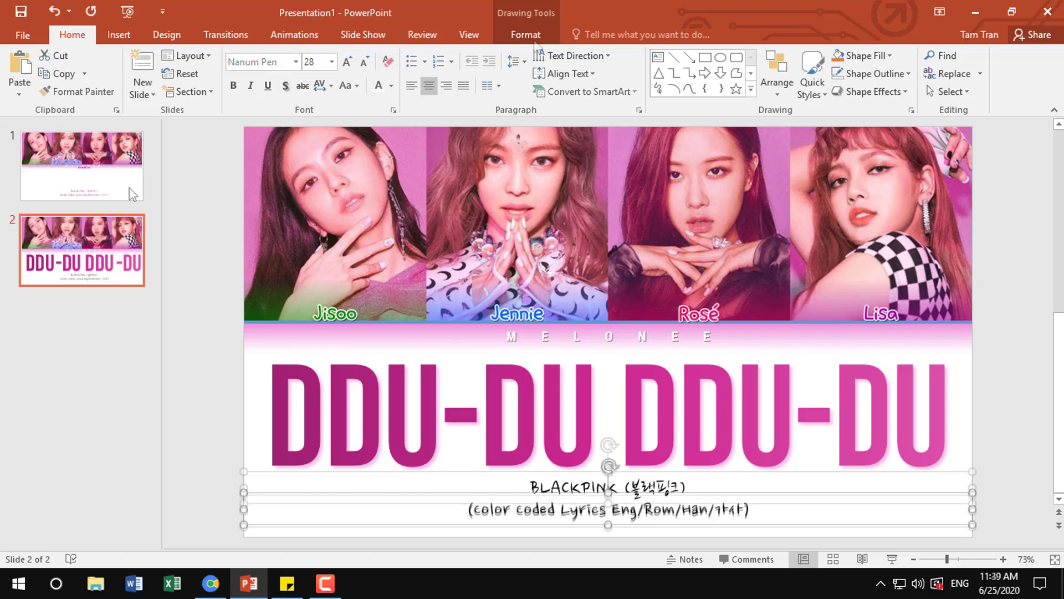
click(526, 35)
click(668, 110)
- Give the subtitle lines a gradient fill, then switch the photo collage strip to a radial gradient fill
click(921, 276)
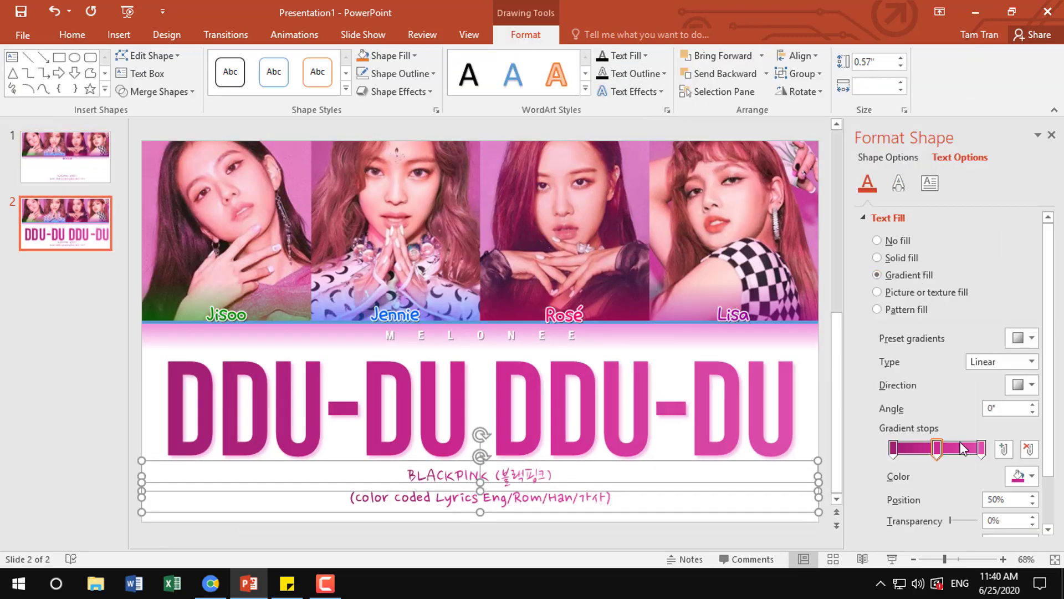
click(1051, 134)
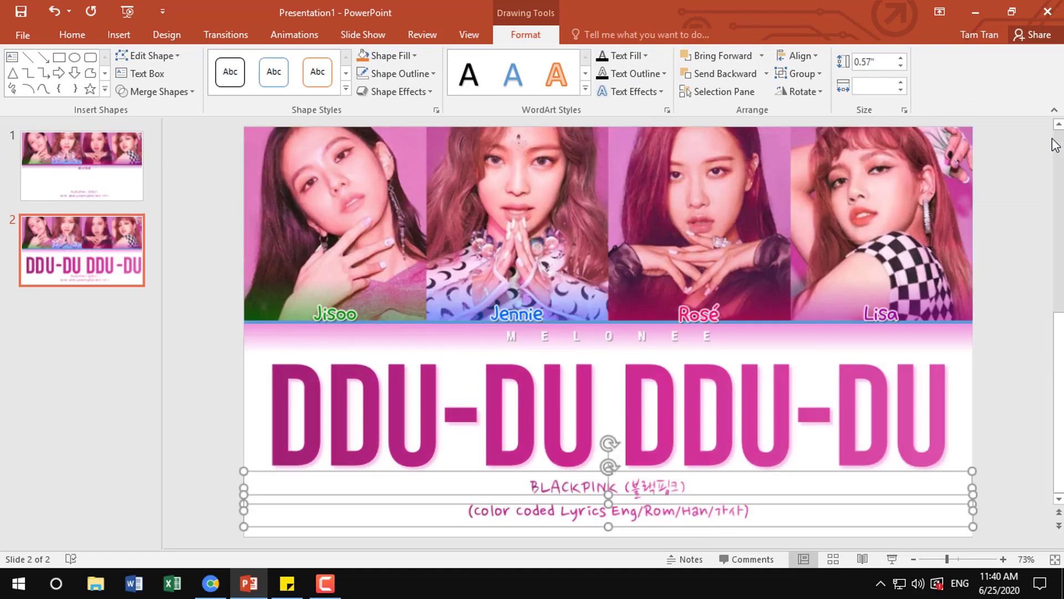
click(260, 321)
click(437, 111)
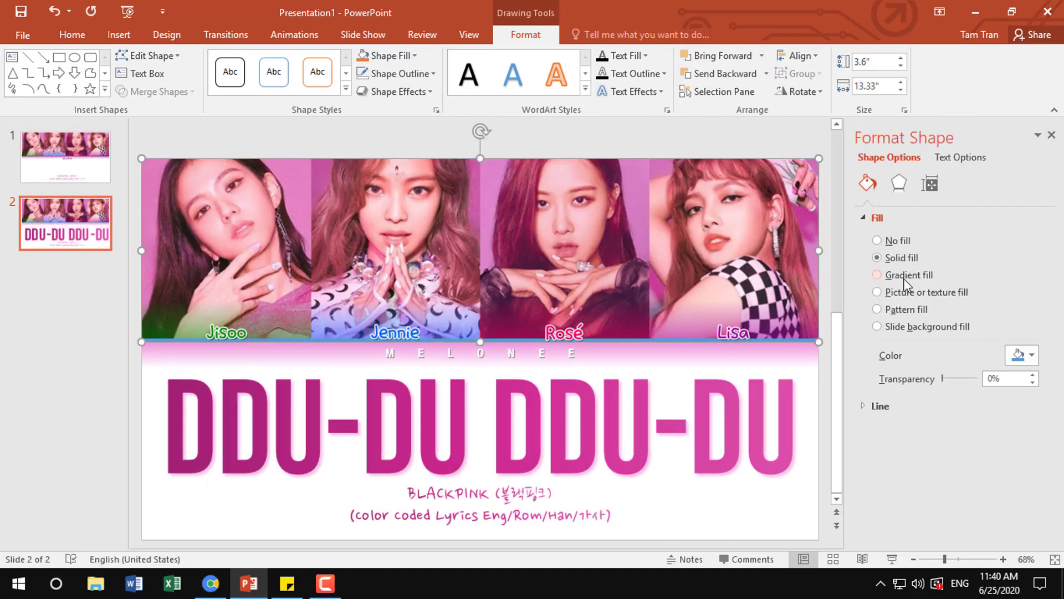
click(905, 276)
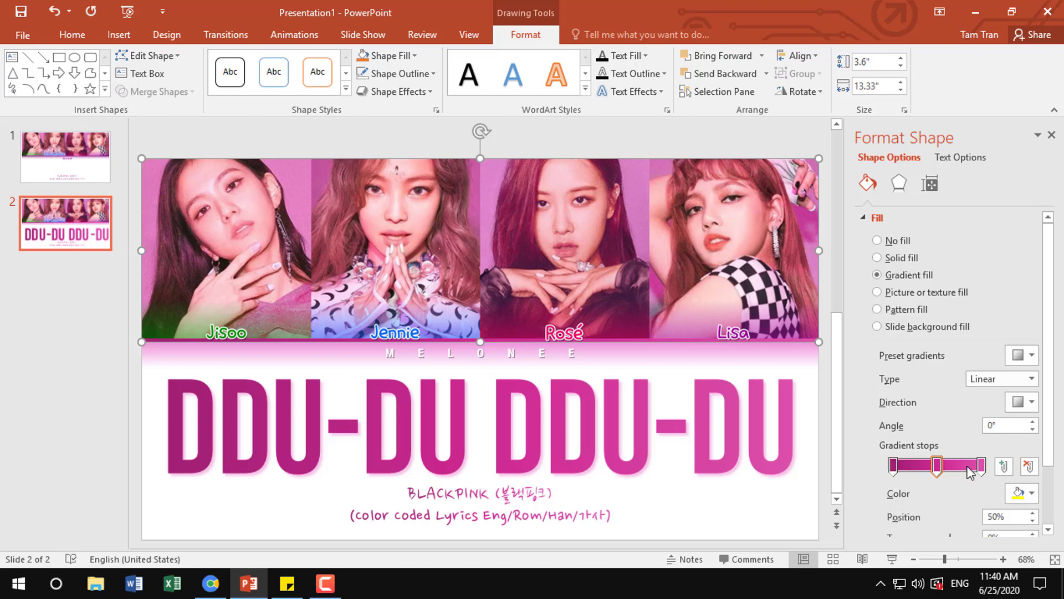
click(408, 58)
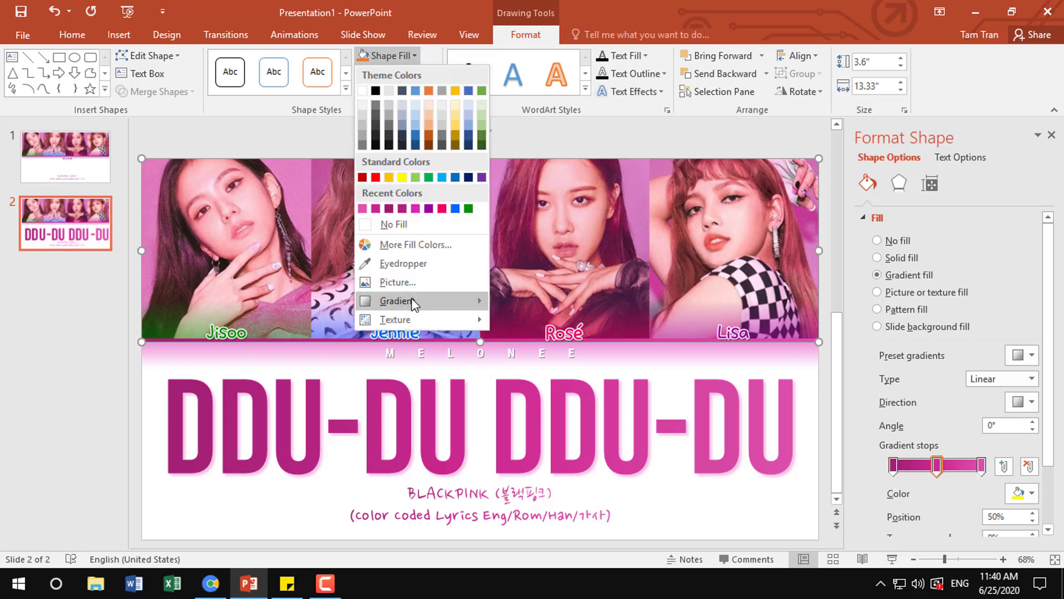
click(547, 414)
click(981, 466)
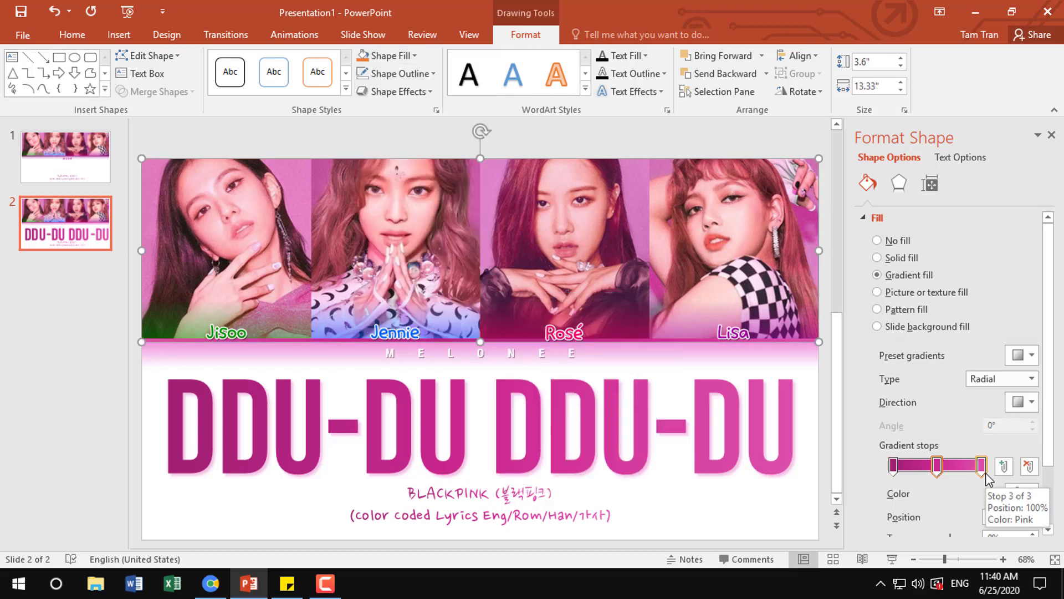
- Colour the collage gradient's first stop light pink and its last stop pink
click(892, 465)
click(1019, 493)
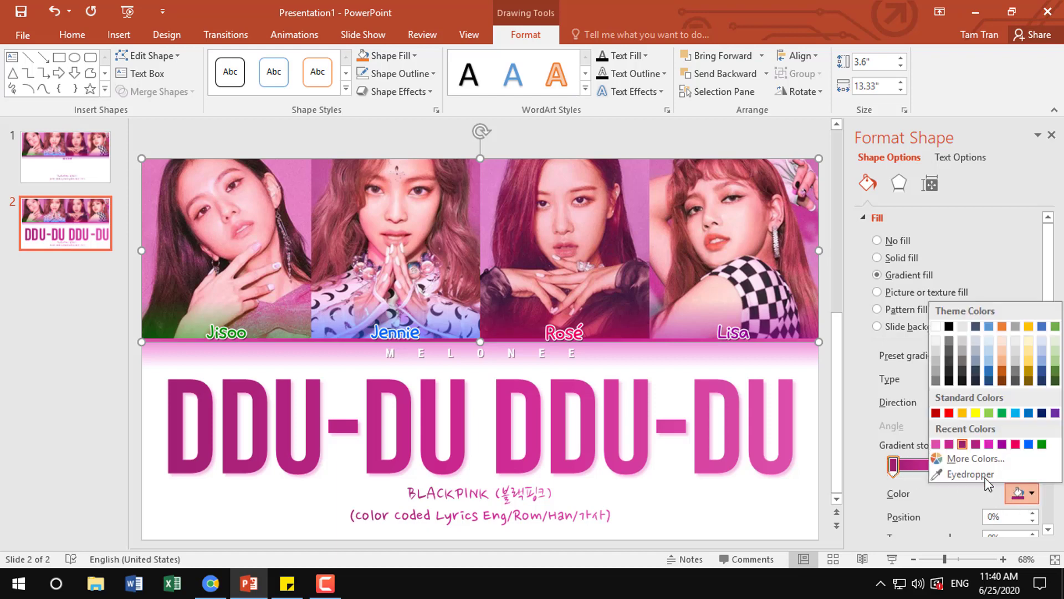
click(936, 443)
click(981, 465)
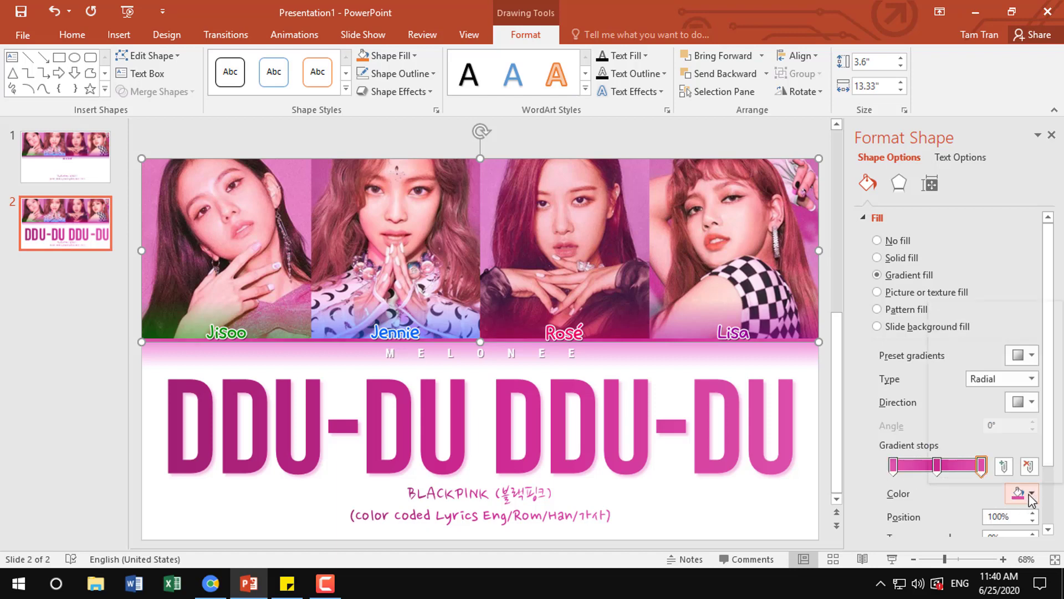
click(1019, 492)
click(962, 444)
click(1052, 135)
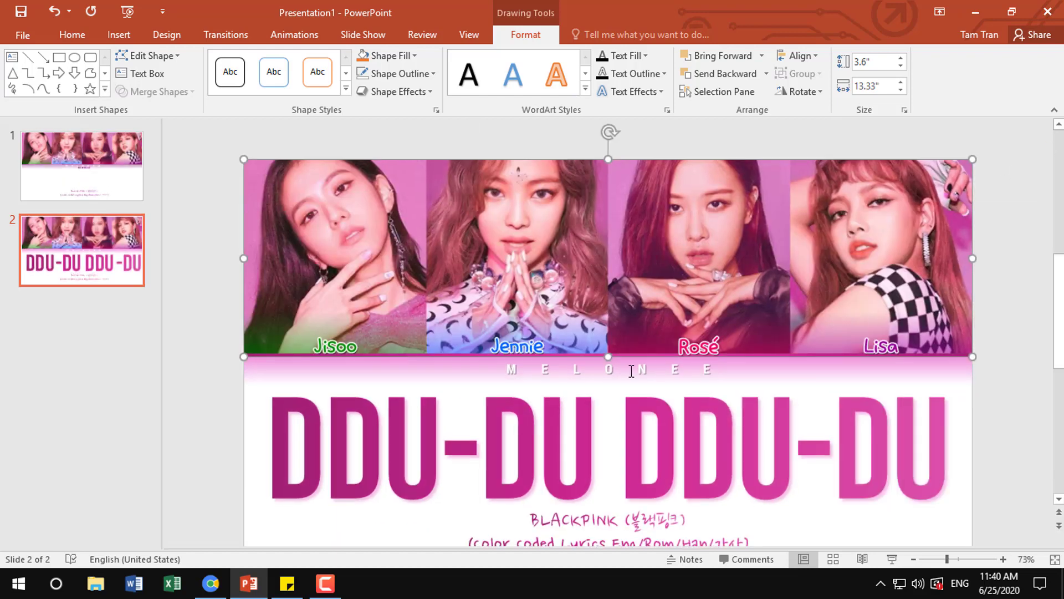
click(208, 370)
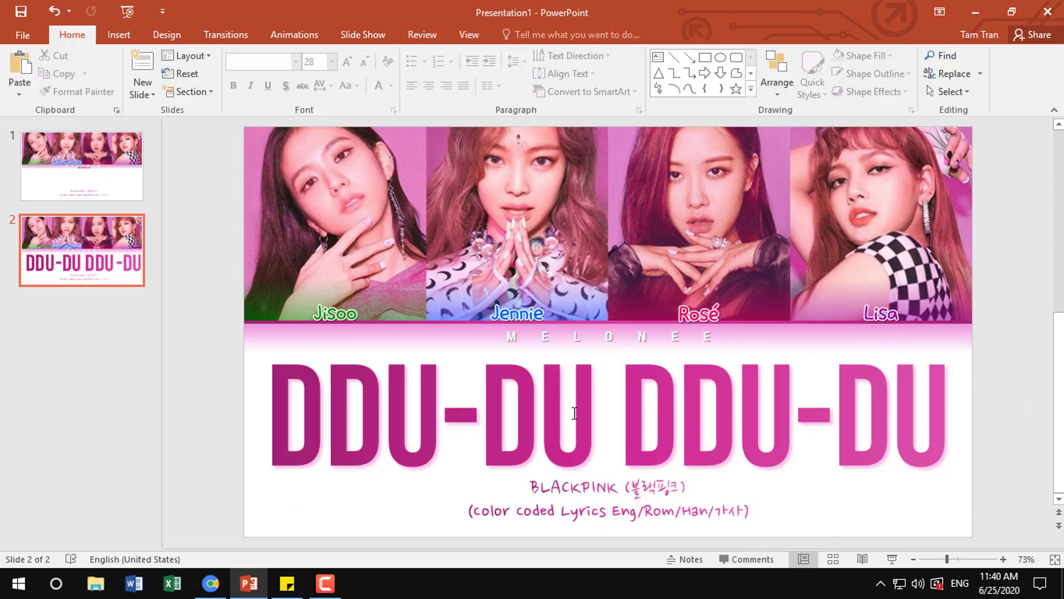
click(62, 268)
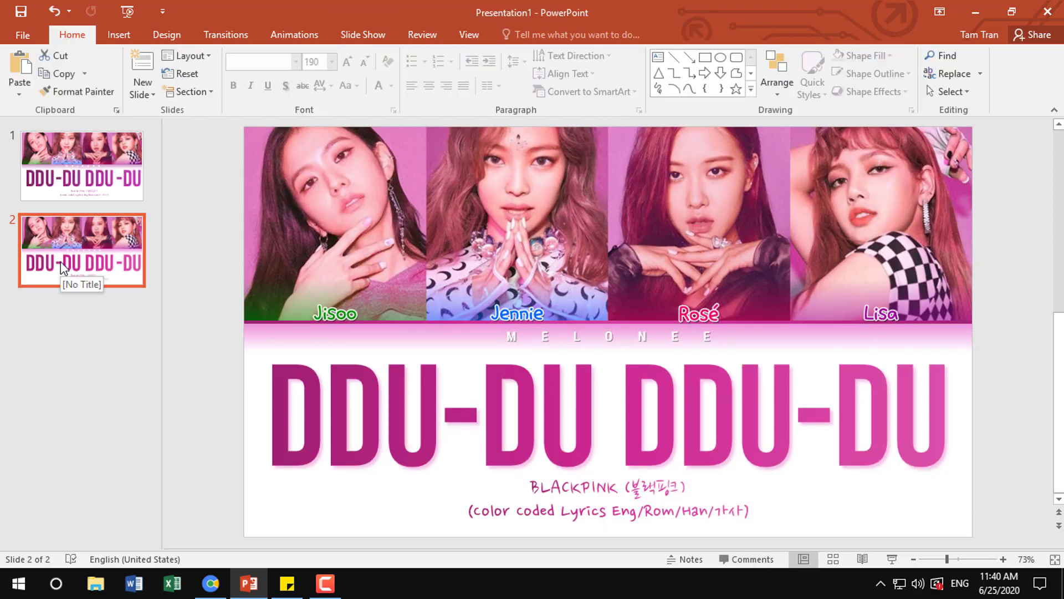